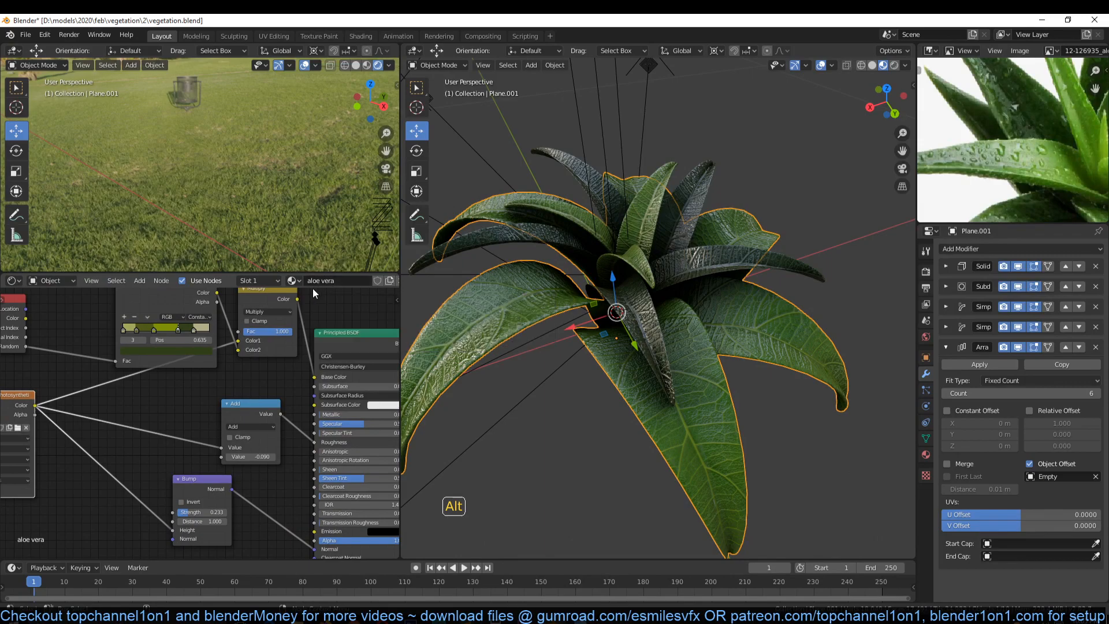
Examine the leafy plant model from several distances and angles together with the aloe vera material's node tree
{"action": "scroll", "coordinate": [576, 282], "scroll_direction": "down", "scroll_amount": 8}
{"action": "scroll", "coordinate": [575, 282], "scroll_direction": "down", "scroll_amount": 4}
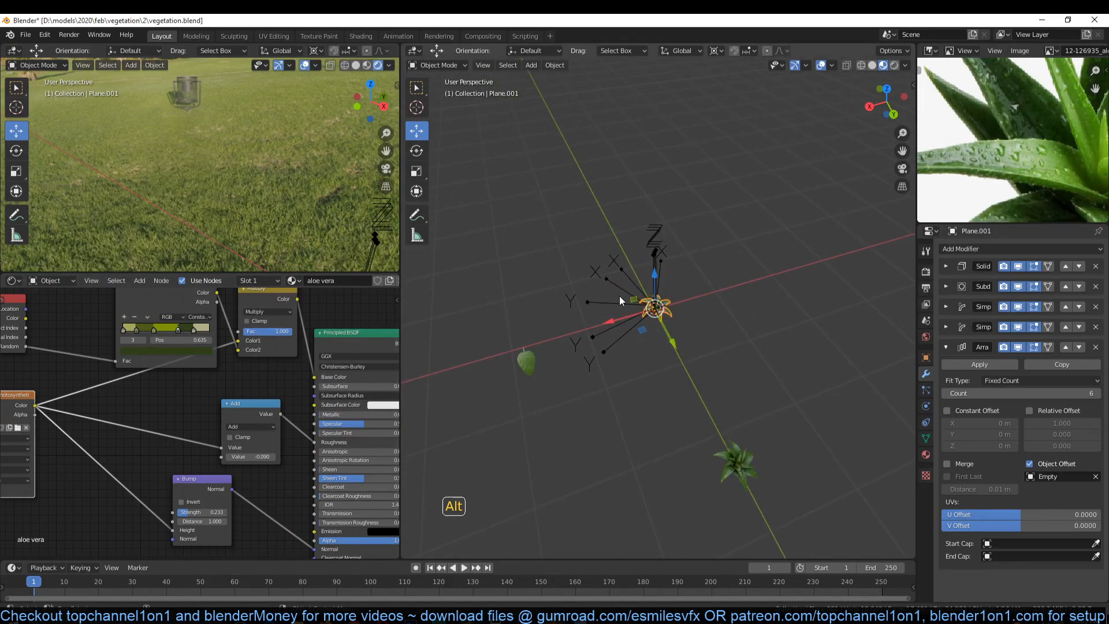
{"action": "scroll", "coordinate": [664, 285], "scroll_direction": "up", "scroll_amount": 15}
{"action": "middle_click_drag", "start_coordinate": [203, 355], "coordinate": [251, 394]}
{"action": "scroll", "coordinate": [167, 390], "scroll_direction": "up", "scroll_amount": 2}
{"action": "scroll", "coordinate": [130, 306], "scroll_direction": "down", "scroll_amount": 1}
{"action": "scroll", "coordinate": [227, 387], "scroll_direction": "up", "scroll_amount": 1}
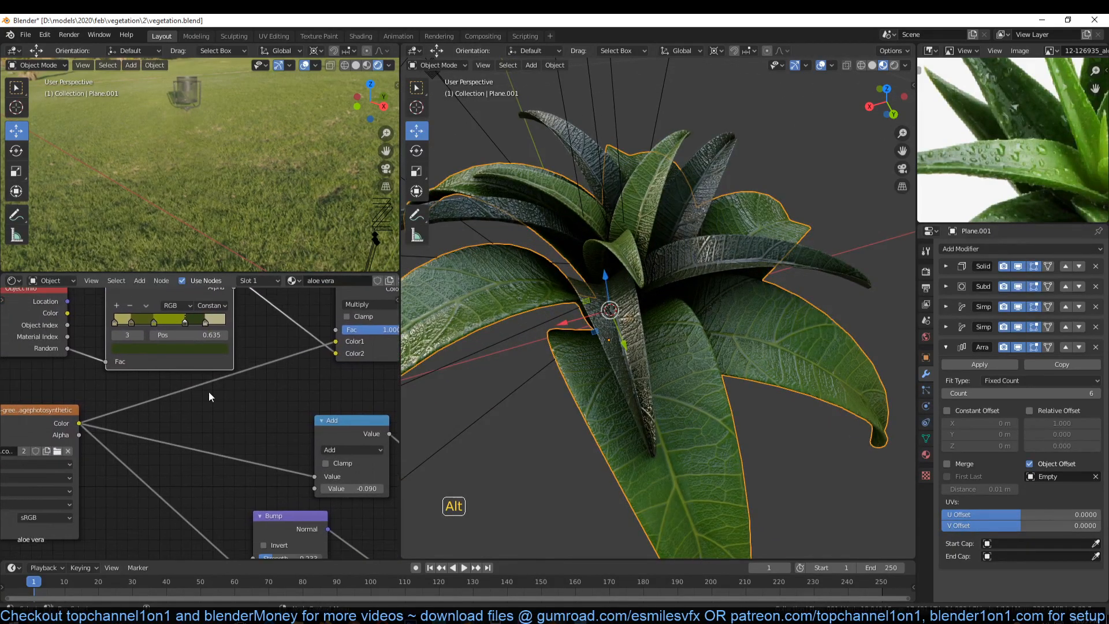
{"action": "middle_click_drag", "start_coordinate": [676, 414], "coordinate": [733, 383]}
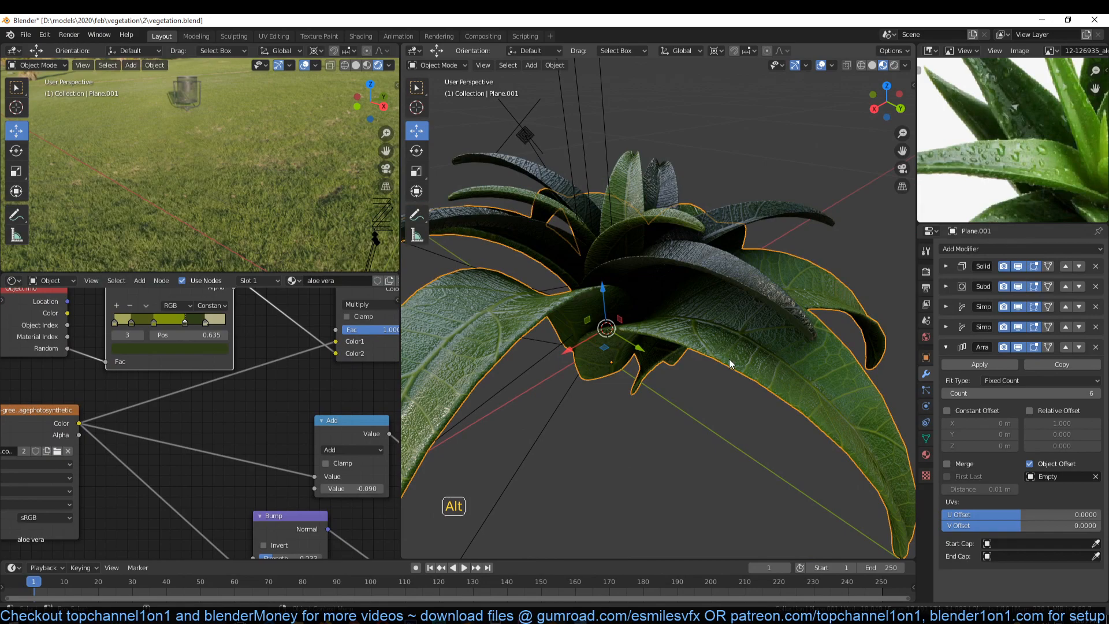
{"action": "scroll", "coordinate": [275, 442], "scroll_direction": "down", "scroll_amount": 1}
{"action": "middle_click_drag", "start_coordinate": [270, 432], "coordinate": [277, 380]}
{"action": "middle_click_drag", "start_coordinate": [219, 344], "coordinate": [347, 414]}
Move the image texture, Object Info and ColorRamp nodes away from the Multiply node to free space in the node tree
{"action": "left_click_drag", "start_coordinate": [213, 411], "coordinate": [155, 432]}
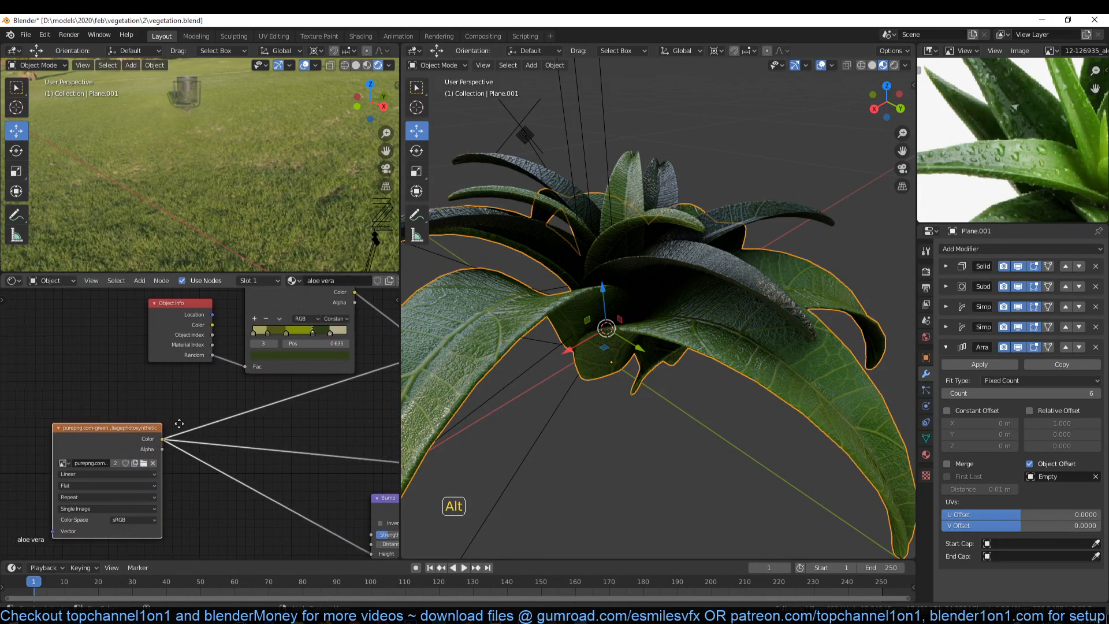
{"action": "middle_click_drag", "start_coordinate": [242, 301], "coordinate": [144, 383]}
{"action": "left_click_drag", "start_coordinate": [202, 324], "coordinate": [89, 388]}
{"action": "key", "text": "g"}
{"action": "left_click", "coordinate": [113, 364]}
{"action": "left_click", "coordinate": [231, 433]}
Insert a MixRGB node between the image texture and the Multiply node, with the texture color feeding Color2
{"action": "key", "text": "shift+a"}
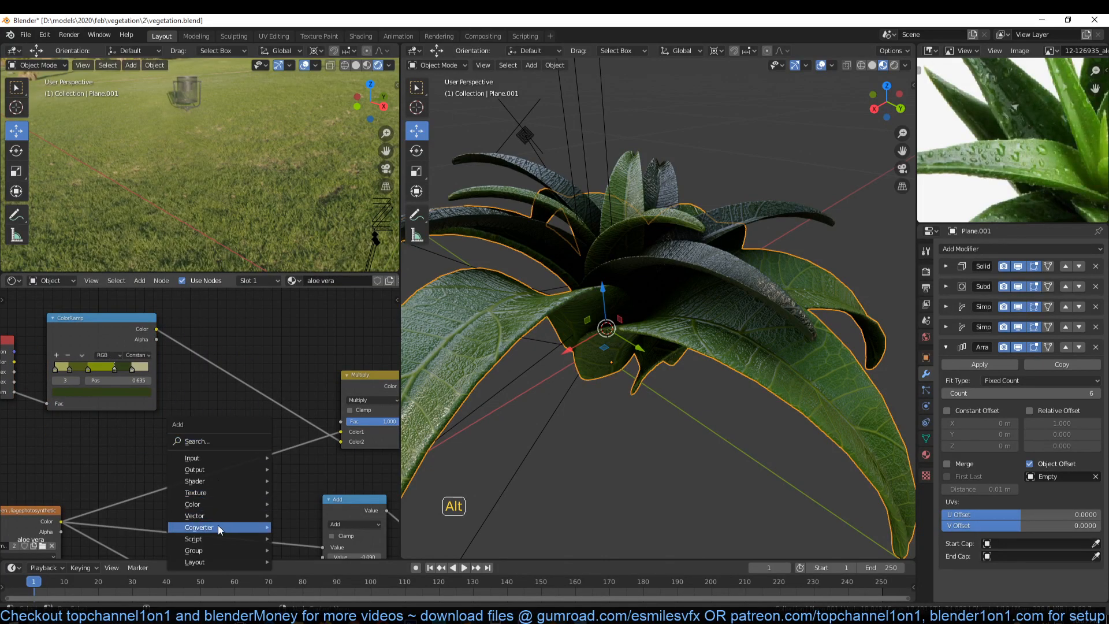
{"action": "mouse_move", "coordinate": [218, 527]}
{"action": "mouse_move", "coordinate": [214, 507]}
{"action": "left_click", "coordinate": [324, 569]}
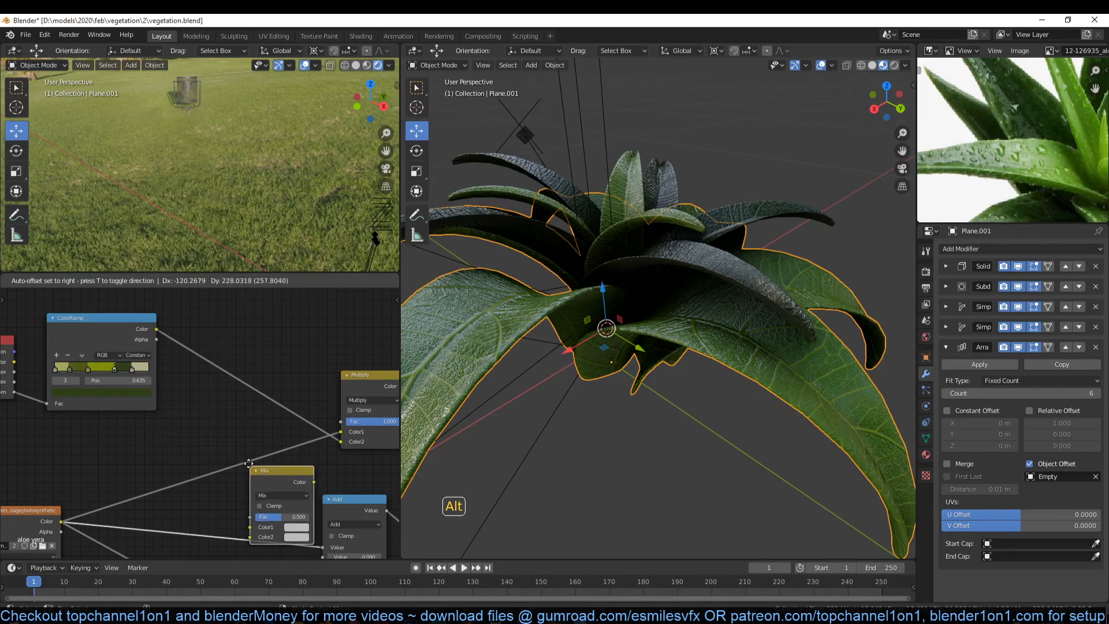
{"action": "left_click", "coordinate": [223, 452]}
{"action": "middle_click_drag", "start_coordinate": [223, 453], "coordinate": [238, 407]}
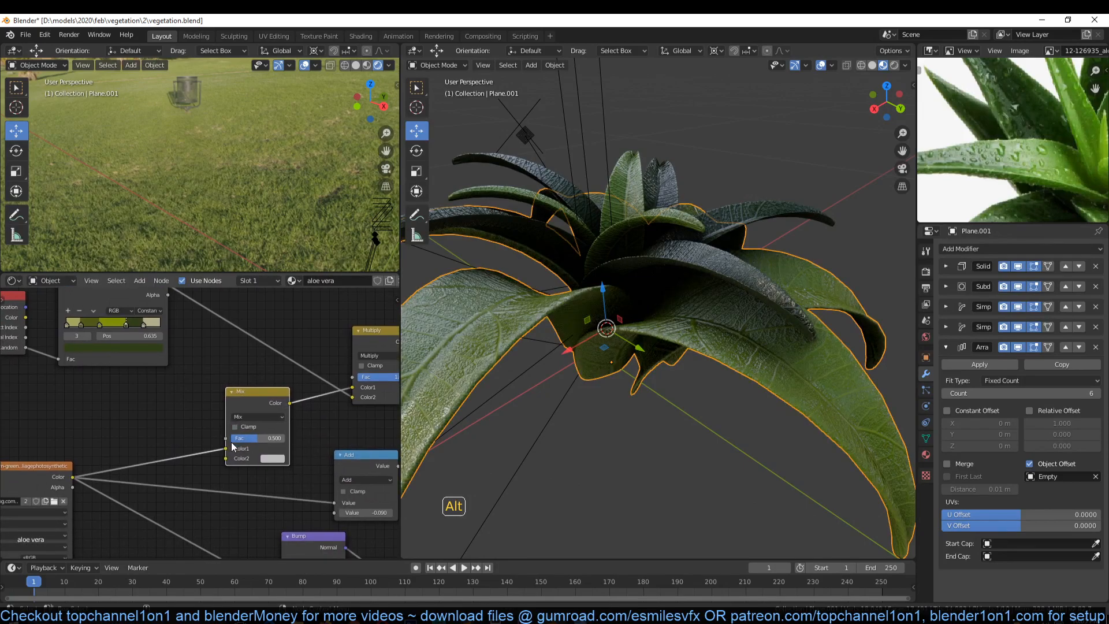
{"action": "mouse_move", "coordinate": [234, 455]}
{"action": "left_mouse_down"}
{"action": "mouse_move", "coordinate": [205, 452]}
{"action": "mouse_move", "coordinate": [232, 459]}
{"action": "left_mouse_up"}
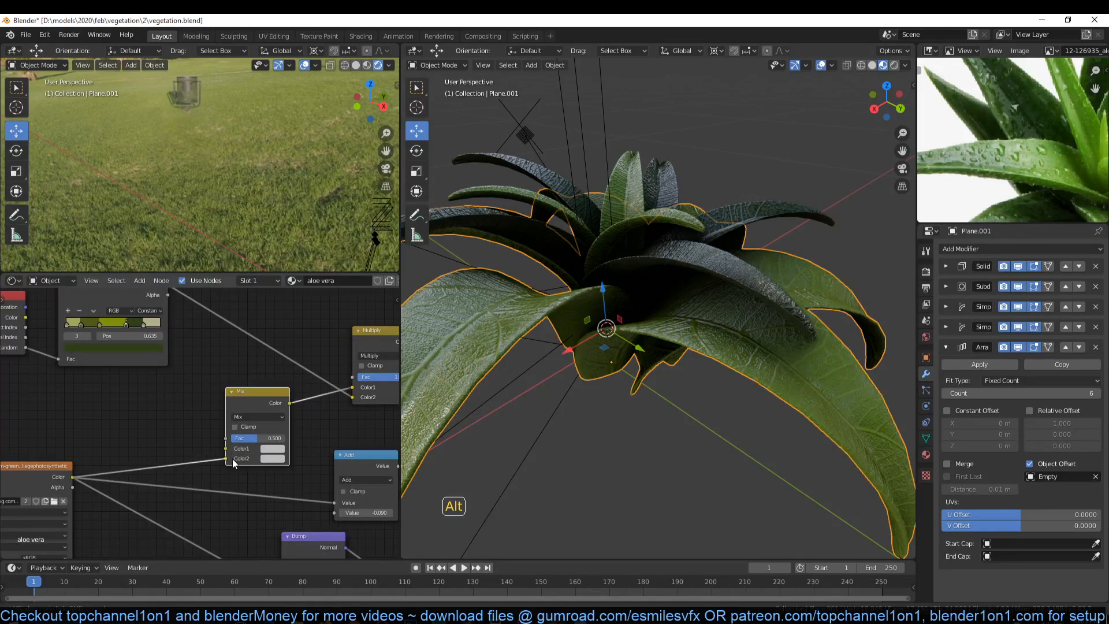
Set the Mix node's Color1 to a green sampled from the aloe reference image and lower its factor
{"action": "left_click", "coordinate": [267, 450]}
{"action": "left_click", "coordinate": [335, 408]}
{"action": "left_click", "coordinate": [1067, 155]}
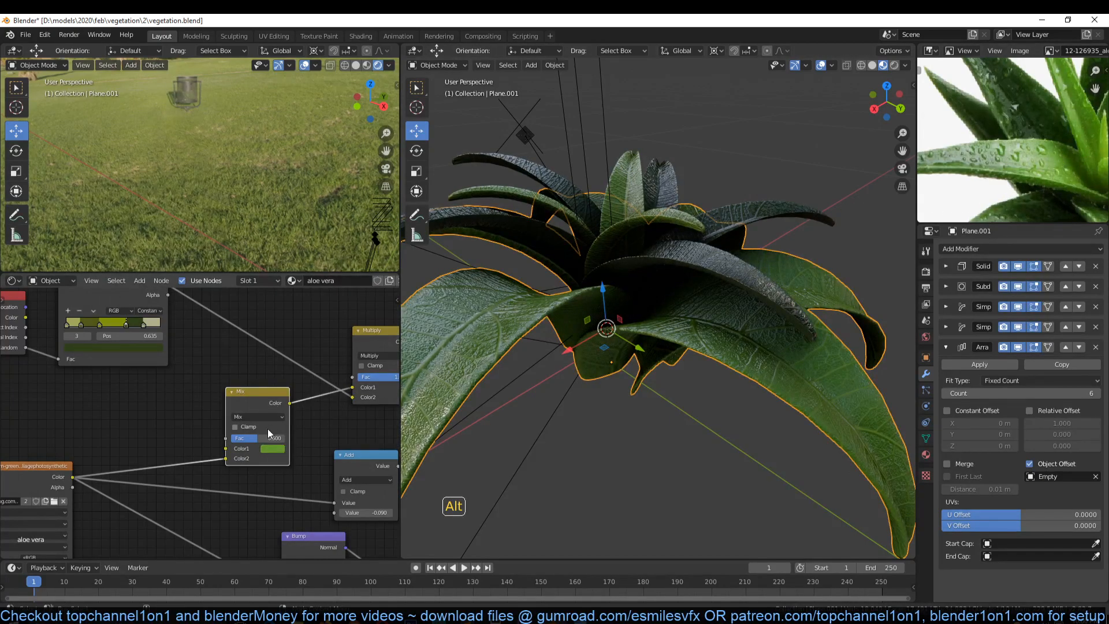
{"action": "mouse_move", "coordinate": [262, 435]}
{"action": "left_mouse_down"}
{"action": "mouse_move", "coordinate": [232, 436]}
{"action": "mouse_move", "coordinate": [289, 437]}
{"action": "mouse_move", "coordinate": [243, 437]}
{"action": "left_mouse_up"}
Set the Mix node's factor to 0 and reduce the Bump node's strength to 0.025
{"action": "middle_click_drag", "start_coordinate": [257, 438], "coordinate": [230, 374]}
{"action": "scroll", "coordinate": [217, 393], "scroll_direction": "down", "scroll_amount": 3}
{"action": "middle_click_drag", "start_coordinate": [280, 476], "coordinate": [229, 468]}
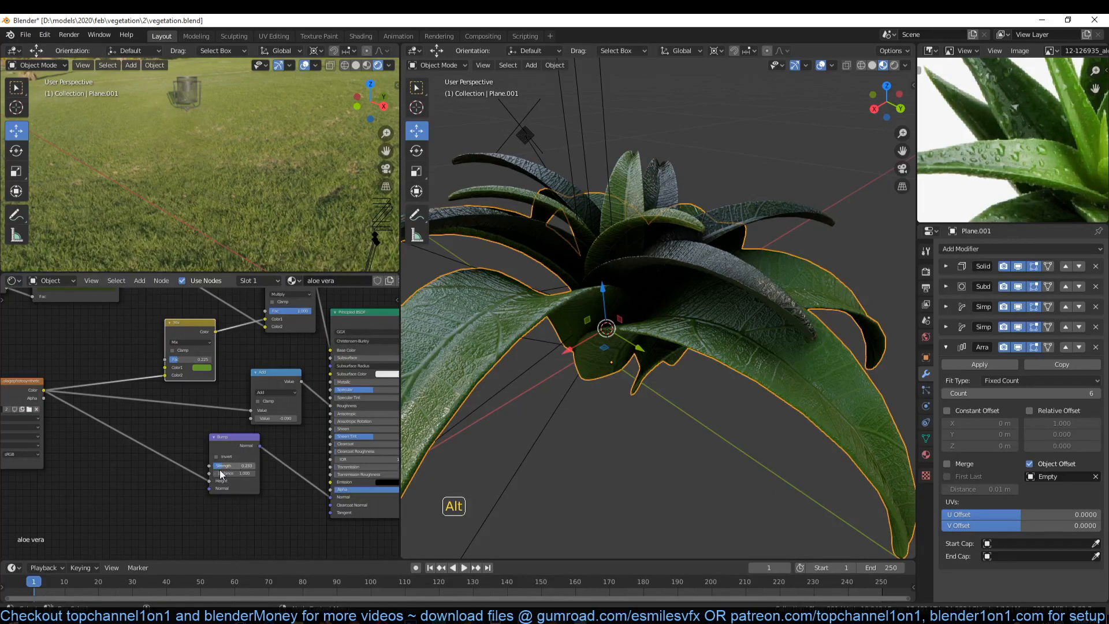
{"action": "mouse_move", "coordinate": [230, 466]}
{"action": "left_mouse_down"}
{"action": "mouse_move", "coordinate": [209, 465]}
{"action": "mouse_move", "coordinate": [219, 466]}
{"action": "left_mouse_up"}
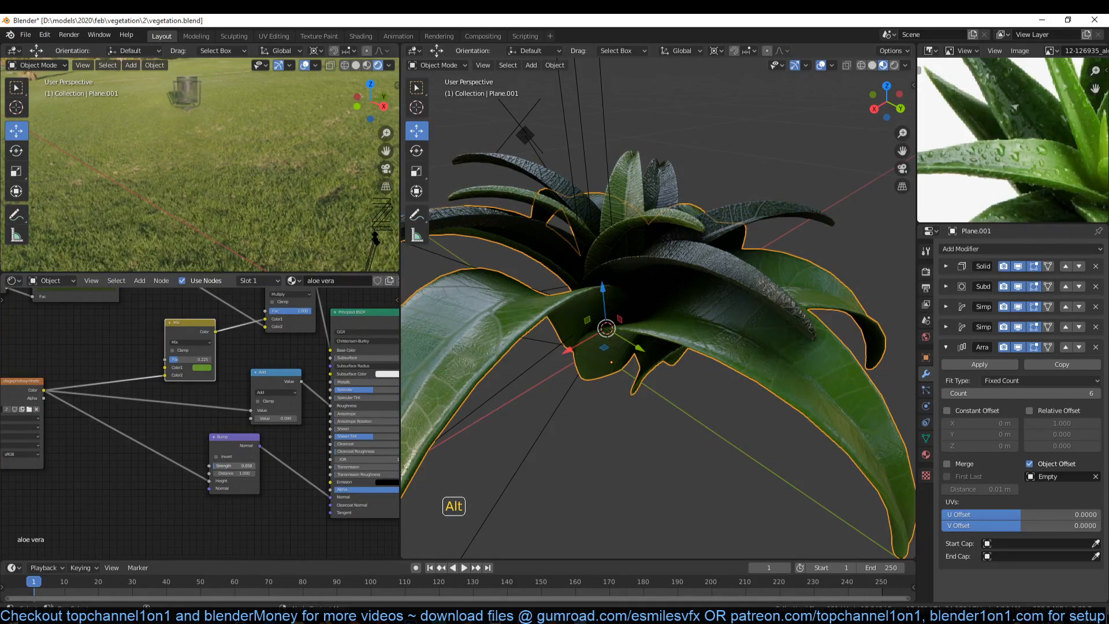
{"action": "middle_click_drag", "start_coordinate": [596, 376], "coordinate": [606, 386]}
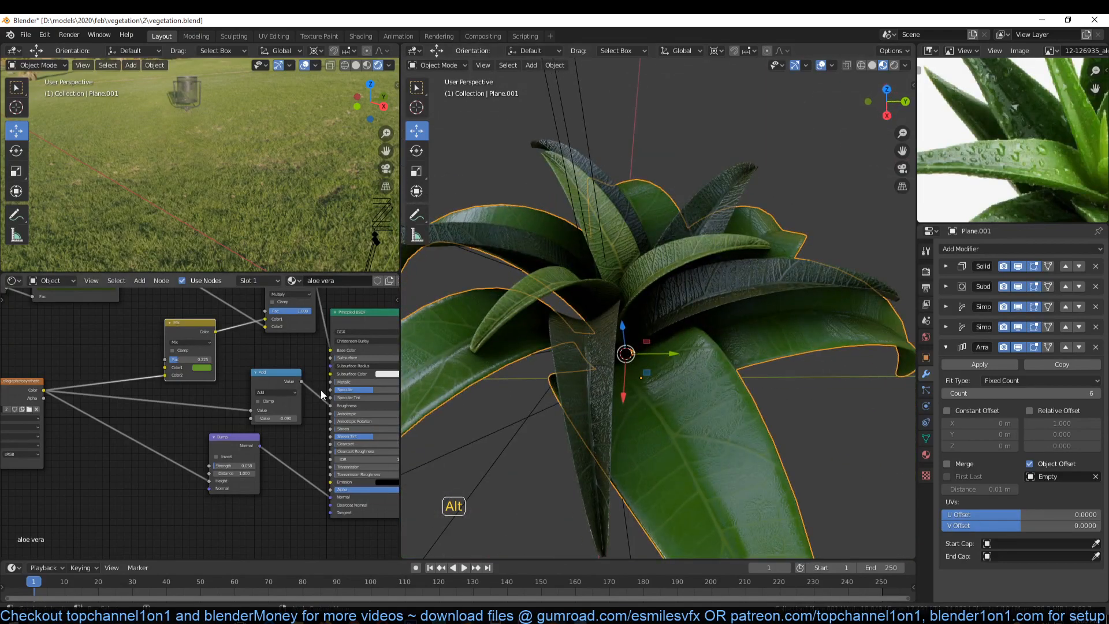
{"action": "scroll", "coordinate": [252, 383], "scroll_direction": "up", "scroll_amount": 2}
{"action": "left_click_drag", "start_coordinate": [173, 336], "coordinate": [165, 336]}
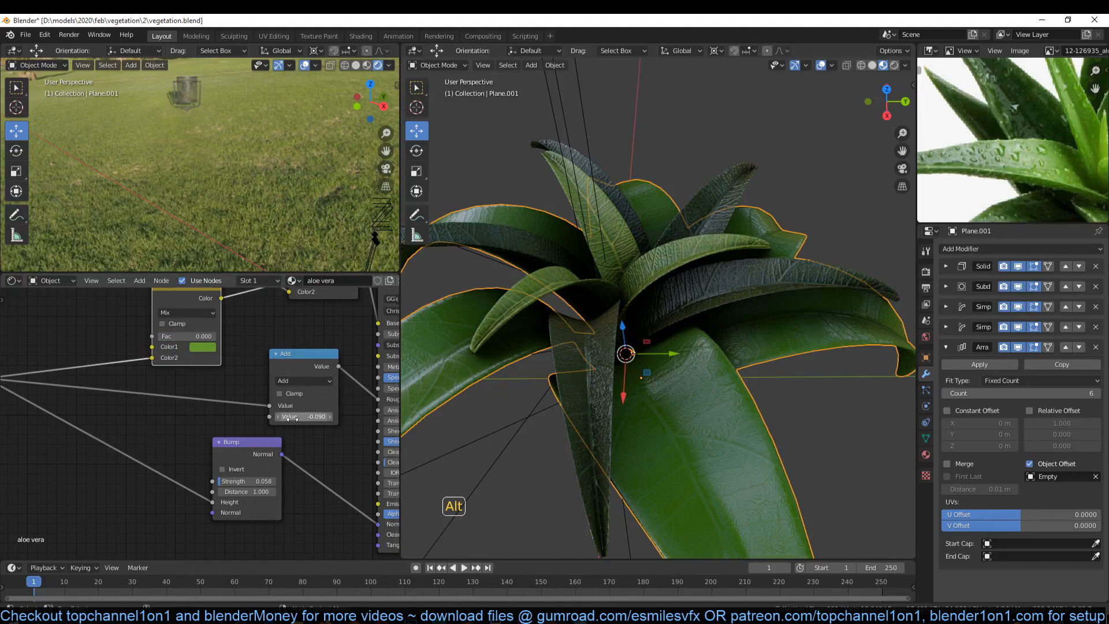
{"action": "left_click_drag", "start_coordinate": [234, 481], "coordinate": [226, 481]}
Link the outer leaves' aloe vera material to the inner leaves and save the file
{"action": "middle_click_drag", "start_coordinate": [491, 335], "coordinate": [596, 369]}
{"action": "middle_click_drag", "start_coordinate": [674, 365], "coordinate": [648, 467]}
{"action": "left_click", "coordinate": [716, 316]}
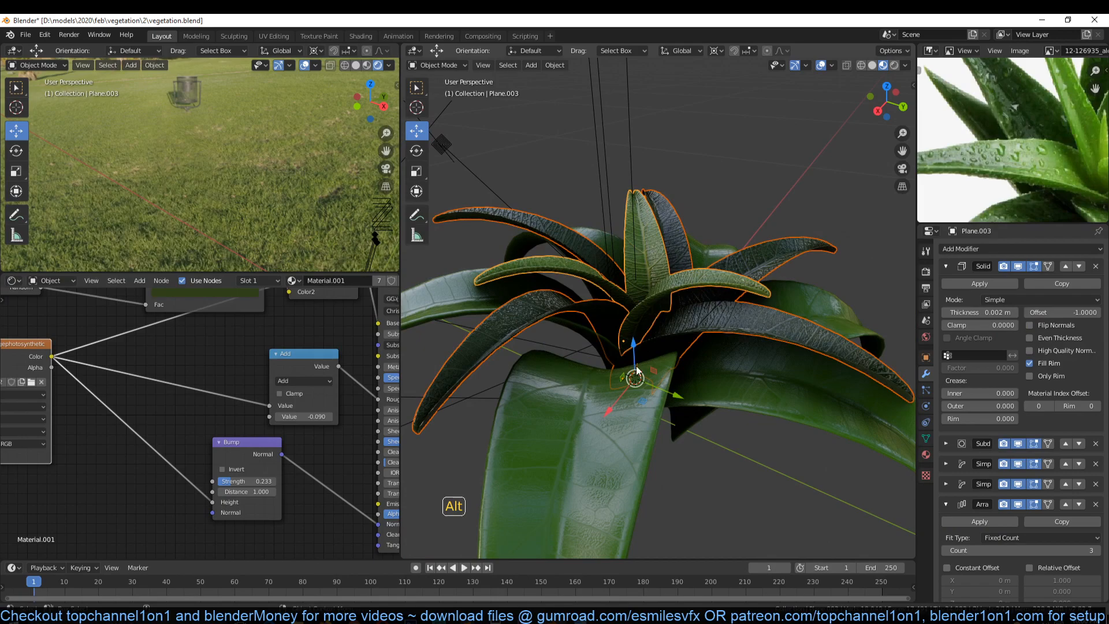
{"action": "left_click", "coordinate": [630, 436]}
{"action": "left_click", "coordinate": [630, 436], "text": "alt"}
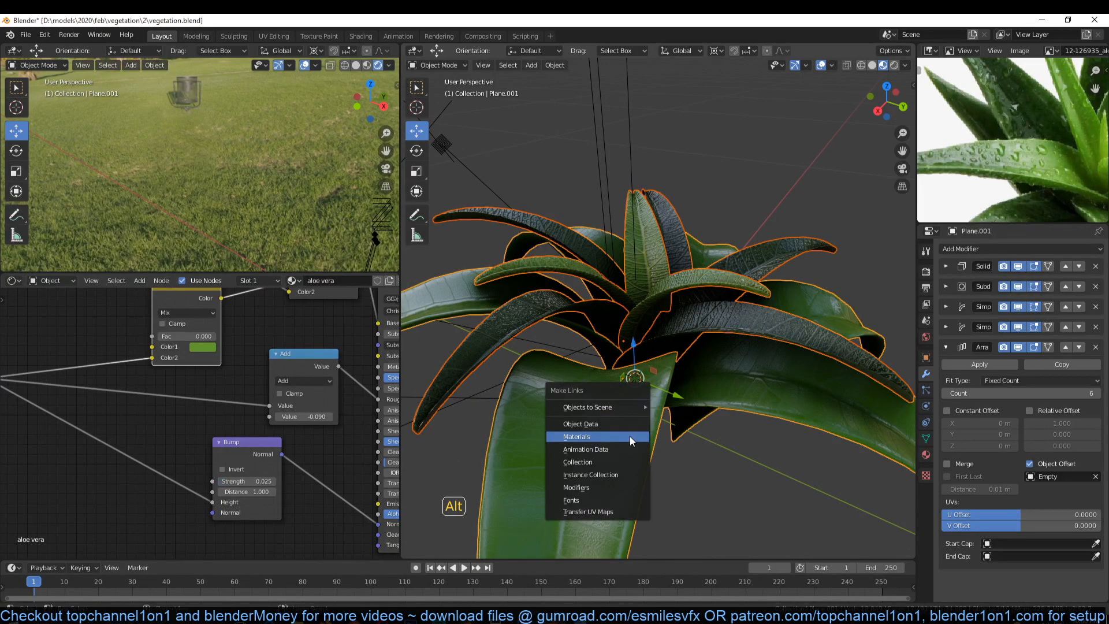
{"action": "left_click", "coordinate": [630, 436]}
{"action": "middle_click_drag", "start_coordinate": [656, 355], "coordinate": [709, 322]}
{"action": "key", "text": "ctrl+s"}
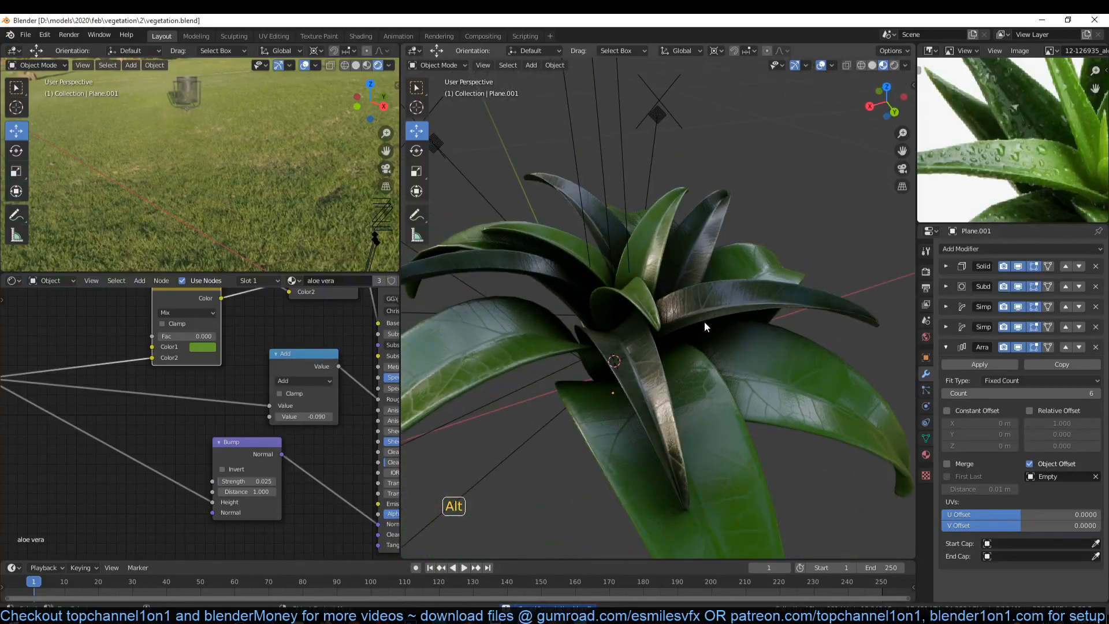
Change the Multiply color node's blending mode to Overlay
{"action": "scroll", "coordinate": [299, 363], "scroll_direction": "down", "scroll_amount": 1}
{"action": "middle_click_drag", "start_coordinate": [299, 362], "coordinate": [276, 417]}
{"action": "scroll", "coordinate": [1011, 138], "scroll_direction": "down", "scroll_amount": 3}
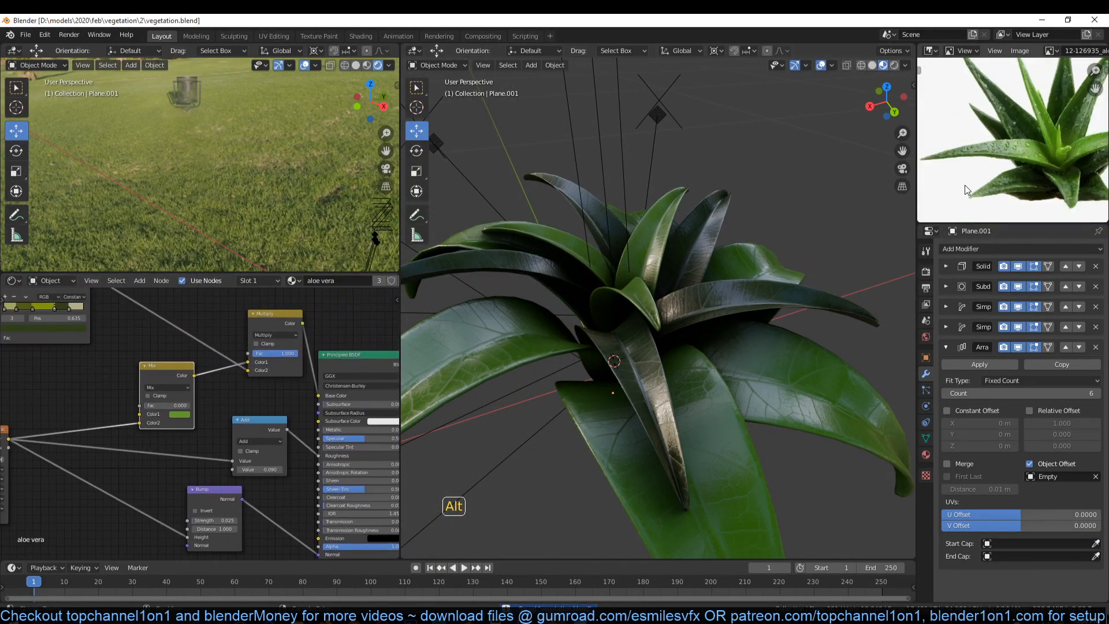
{"action": "middle_click_drag", "start_coordinate": [674, 274], "coordinate": [699, 288]}
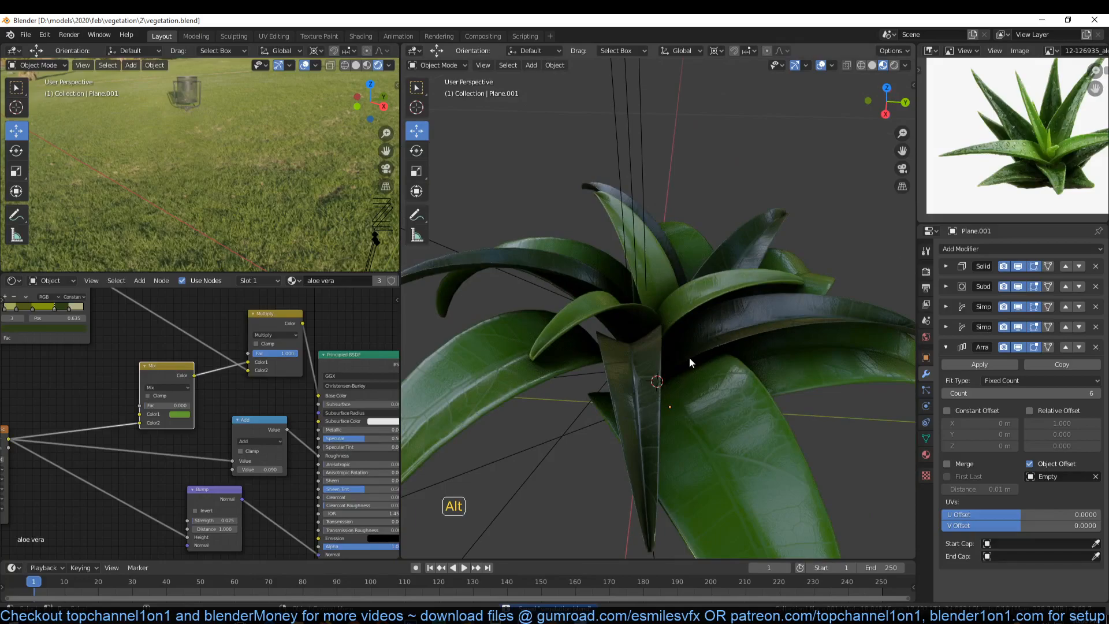
{"action": "middle_click_drag", "start_coordinate": [172, 339], "coordinate": [205, 386]}
{"action": "scroll", "coordinate": [204, 385], "scroll_direction": "up", "scroll_amount": 2}
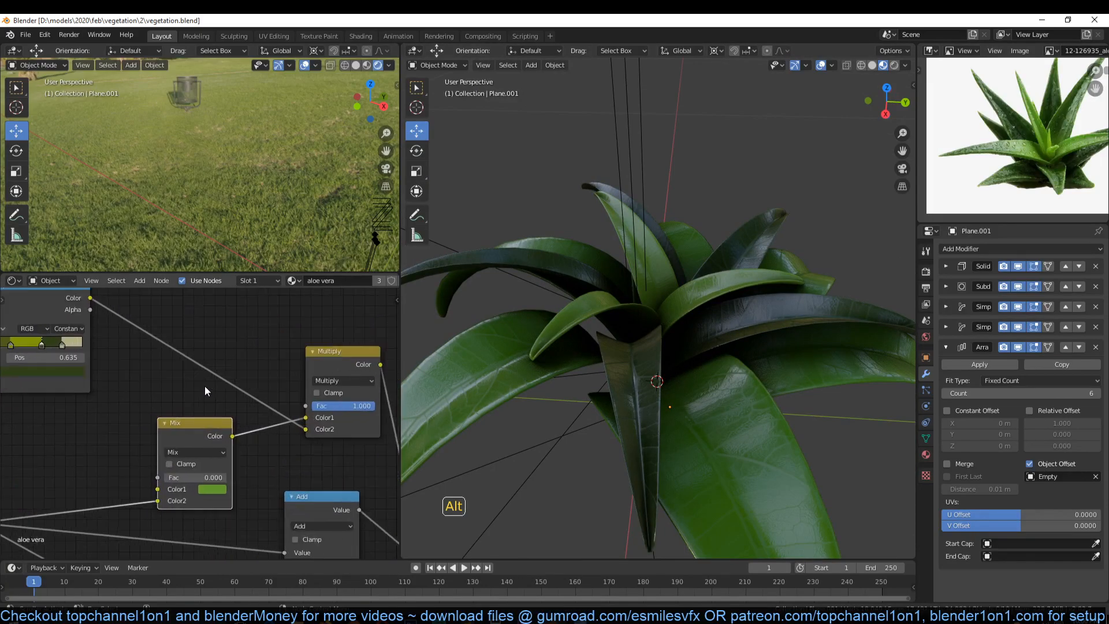
{"action": "scroll", "coordinate": [205, 386], "scroll_direction": "up", "scroll_amount": 1}
{"action": "middle_click_drag", "start_coordinate": [276, 414], "coordinate": [233, 411]}
{"action": "left_click", "coordinate": [325, 378]}
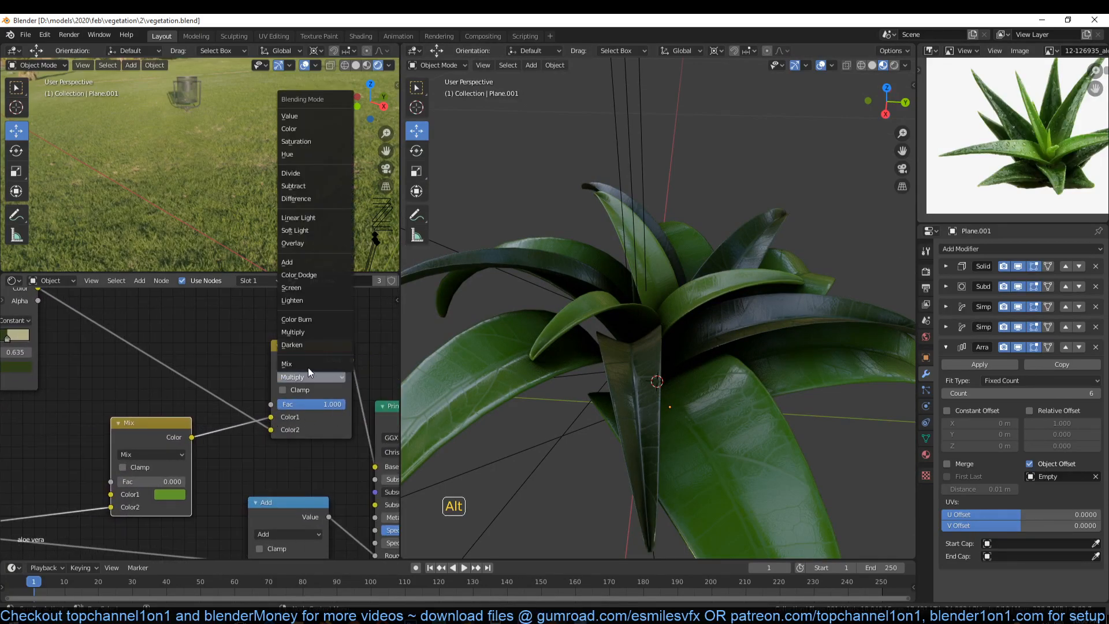
{"action": "left_click", "coordinate": [313, 245]}
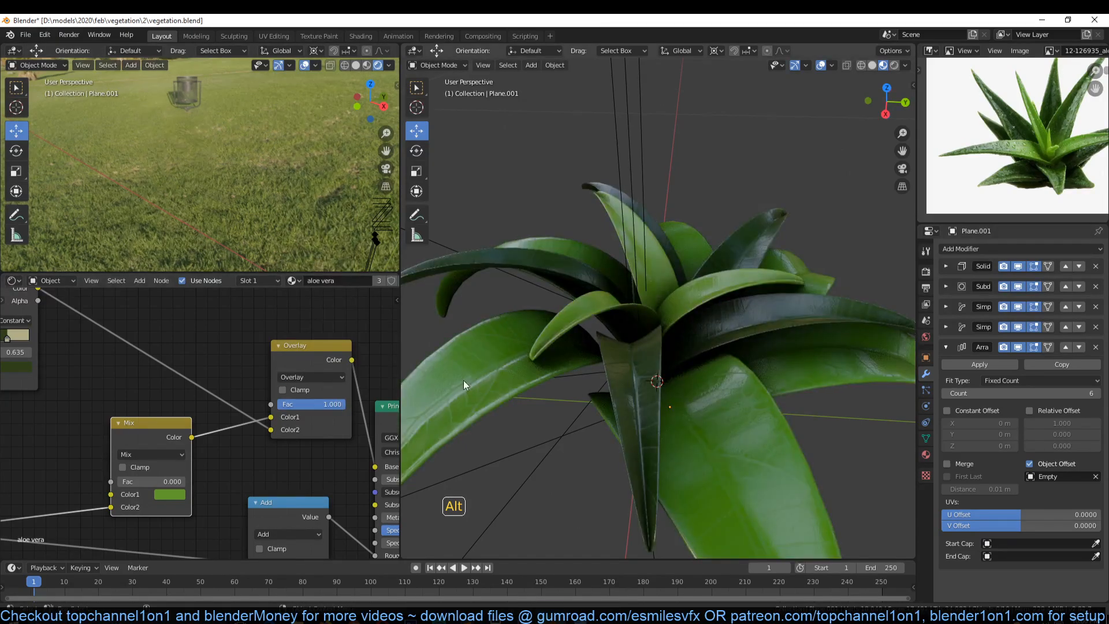
Set the Overlay node's factor to 0.233 and save the file
{"action": "middle_click_drag", "start_coordinate": [630, 345], "coordinate": [595, 346]}
{"action": "left_click_drag", "start_coordinate": [594, 346], "coordinate": [546, 320], "text": "alt"}
{"action": "key", "text": "ctrl+s"}
{"action": "left_click_drag", "start_coordinate": [341, 405], "coordinate": [292, 404]}
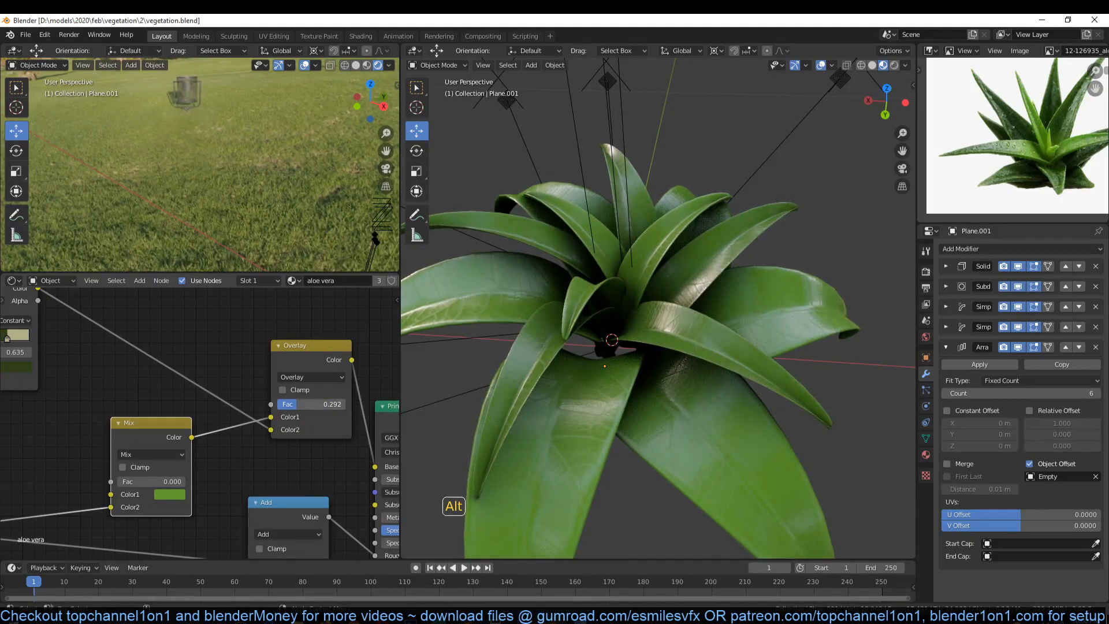
{"action": "key", "text": "ctrl+s"}
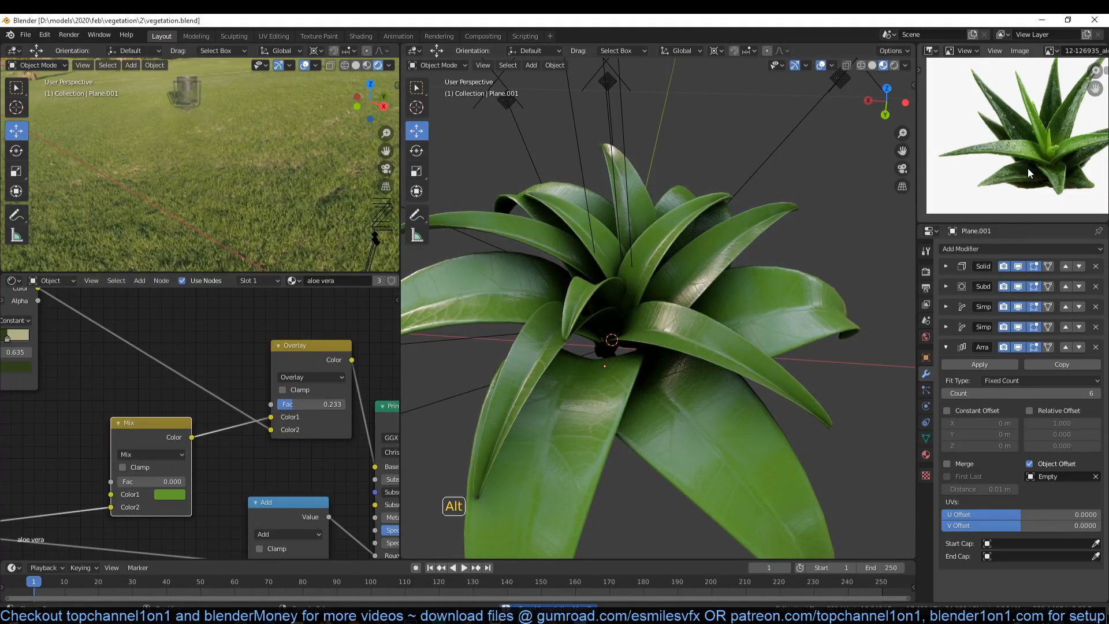
Check the reference leaves, add a Gradient Texture node above the existing nodes and preview its output on the plant
{"action": "scroll", "coordinate": [1023, 168], "scroll_direction": "up", "scroll_amount": 3}
{"action": "middle_click_drag", "start_coordinate": [1032, 168], "coordinate": [998, 141]}
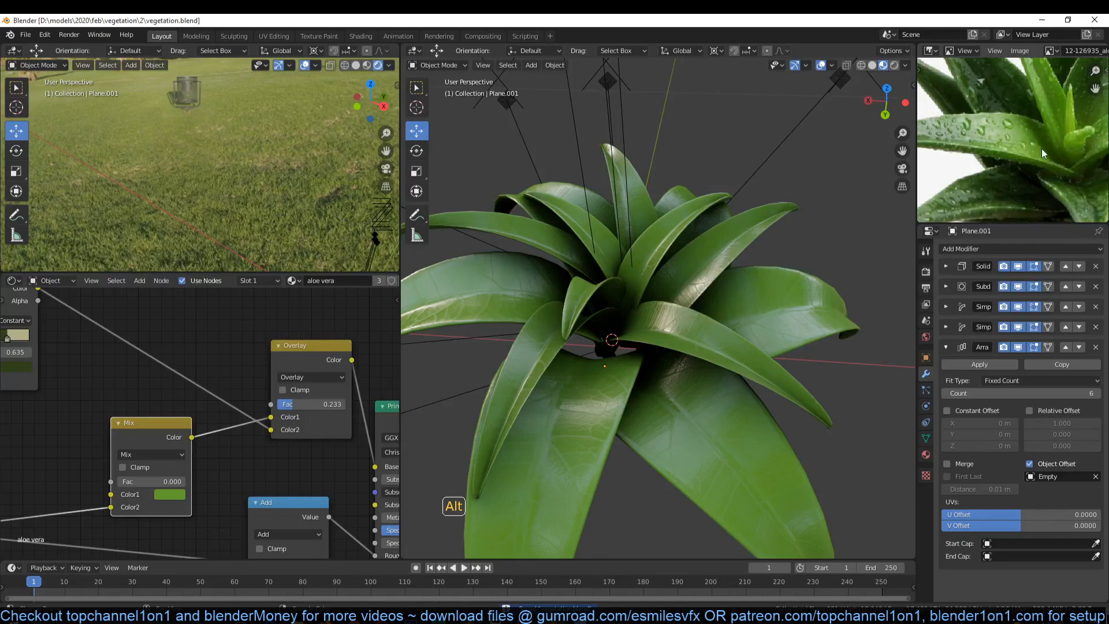
{"action": "scroll", "coordinate": [1042, 148], "scroll_direction": "down", "scroll_amount": 2}
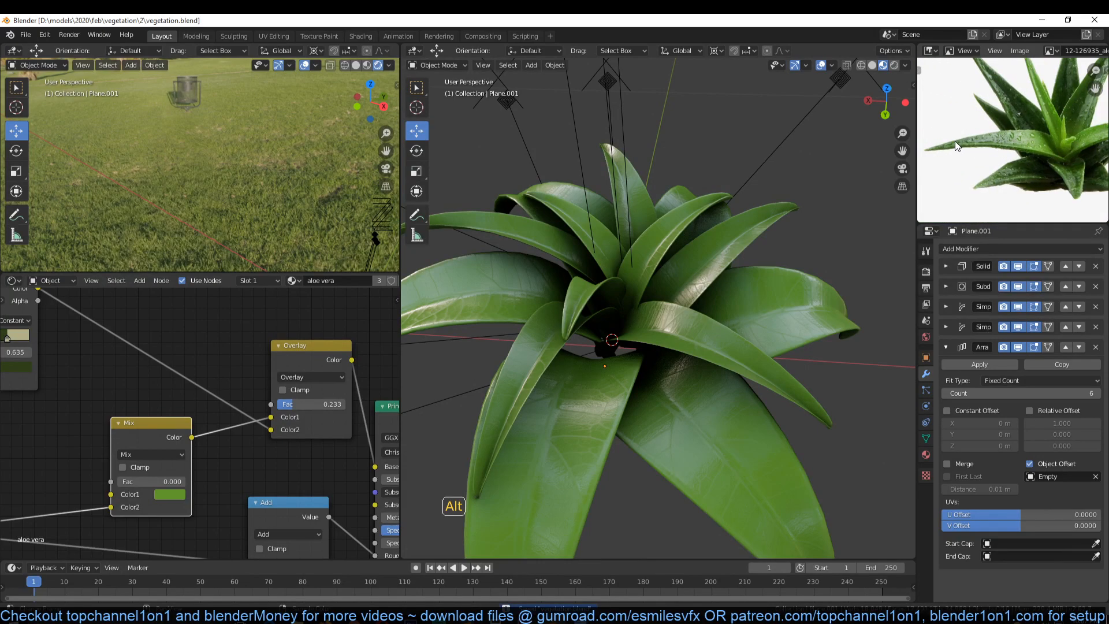
{"action": "scroll", "coordinate": [668, 252], "scroll_direction": "down", "scroll_amount": 4}
{"action": "mouse_move", "coordinate": [668, 252]}
{"action": "middle_mouse_down"}
{"action": "mouse_move", "coordinate": [699, 221]}
{"action": "mouse_move", "coordinate": [682, 237]}
{"action": "middle_mouse_up"}
{"action": "scroll", "coordinate": [243, 400], "scroll_direction": "down", "scroll_amount": 4}
{"action": "middle_click_drag", "start_coordinate": [187, 384], "coordinate": [218, 453]}
{"action": "key", "text": "shift+a"}
{"action": "mouse_move", "coordinate": [185, 352]}
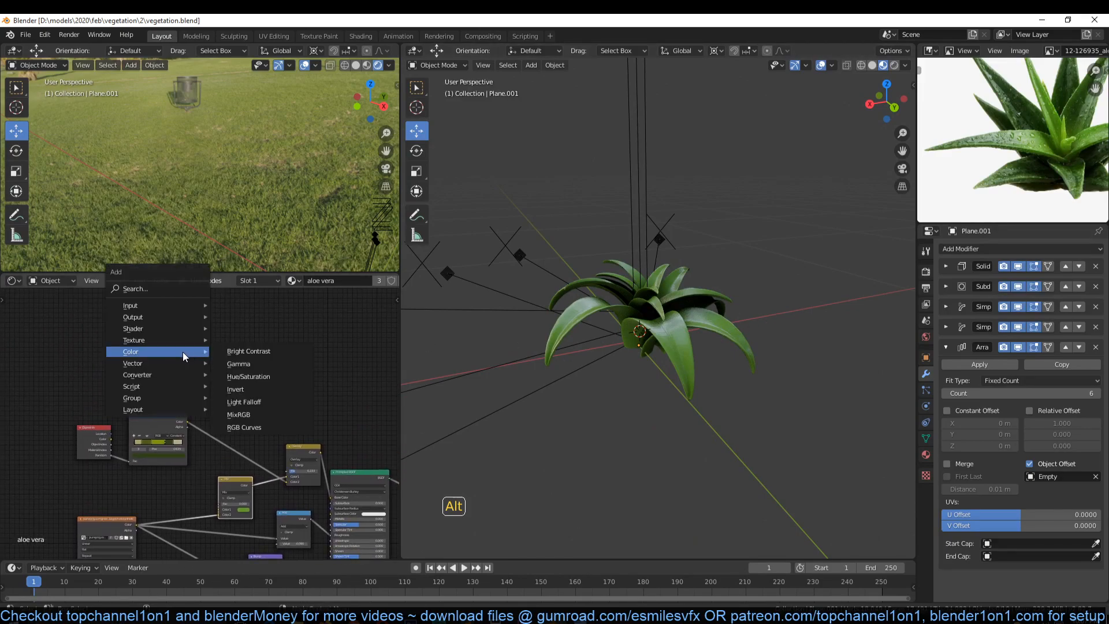
{"action": "left_click", "coordinate": [265, 406]}
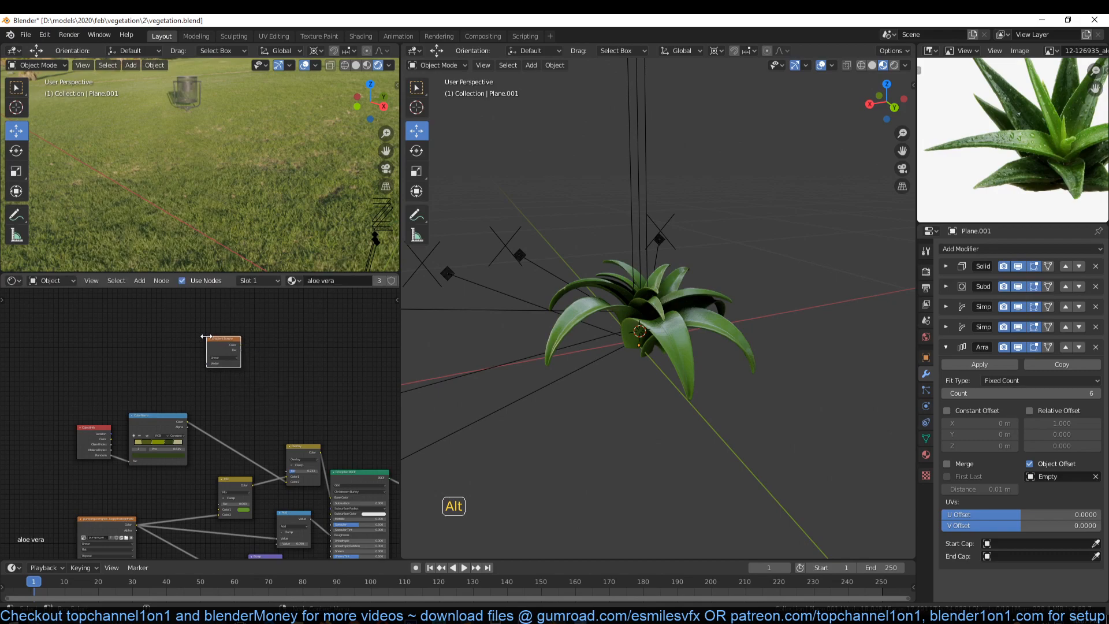
{"action": "left_click", "coordinate": [234, 349], "text": "ctrl+shift"}
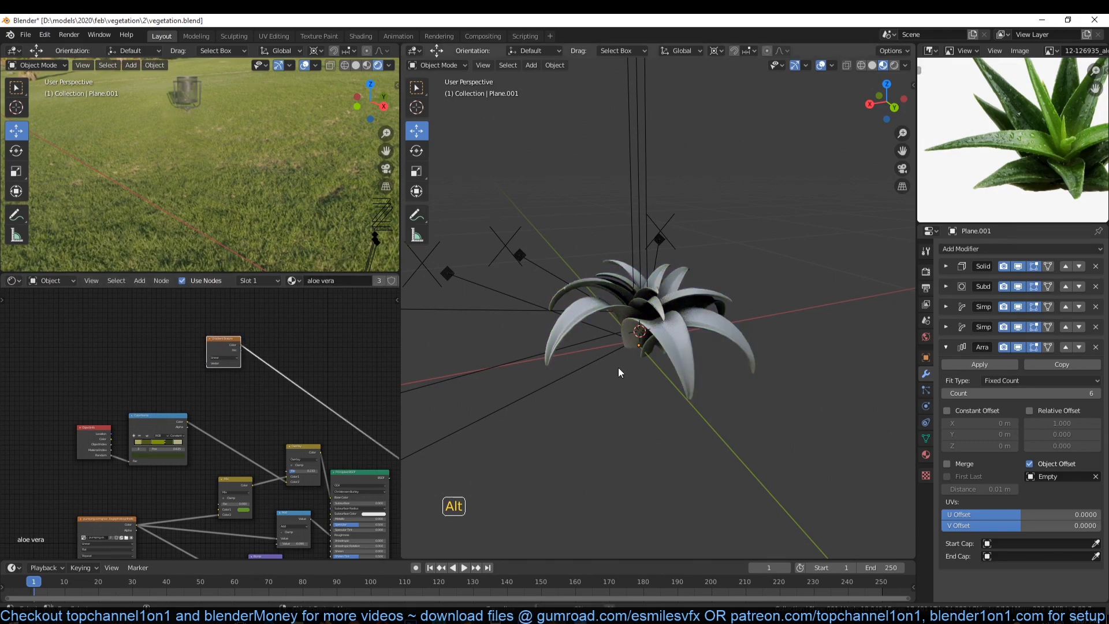
Isolate the outer leaves object in local view
{"action": "scroll", "coordinate": [613, 369], "scroll_direction": "up", "scroll_amount": 3}
{"action": "middle_click_drag", "start_coordinate": [625, 367], "coordinate": [682, 381]}
{"action": "scroll", "coordinate": [235, 355], "scroll_direction": "up", "scroll_amount": 3}
{"action": "left_click", "coordinate": [728, 428]}
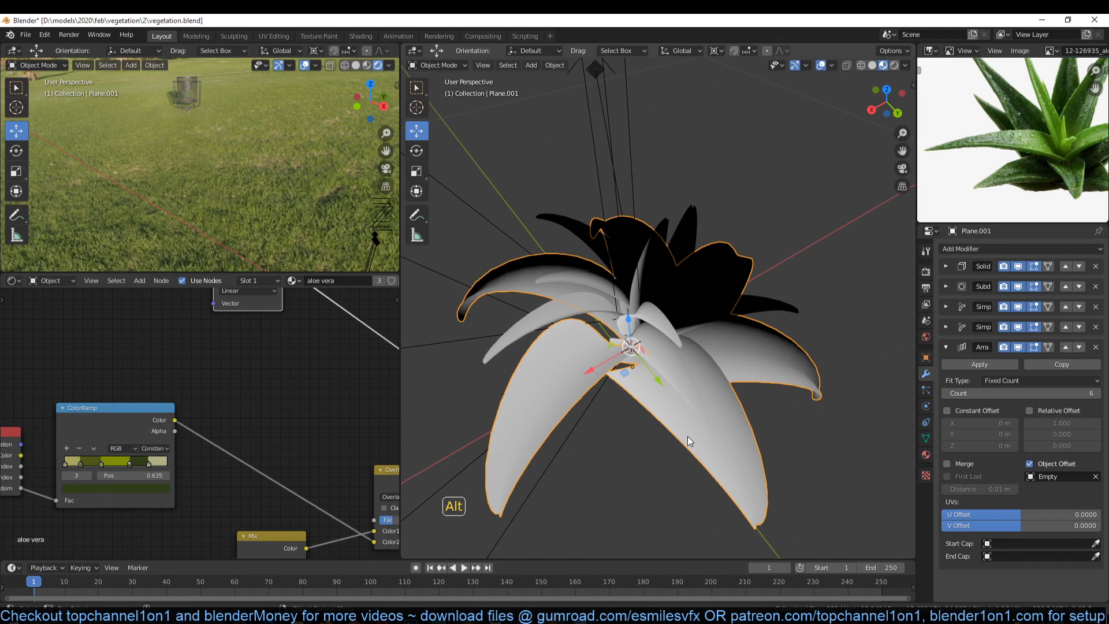
{"action": "key", "text": "slash"}
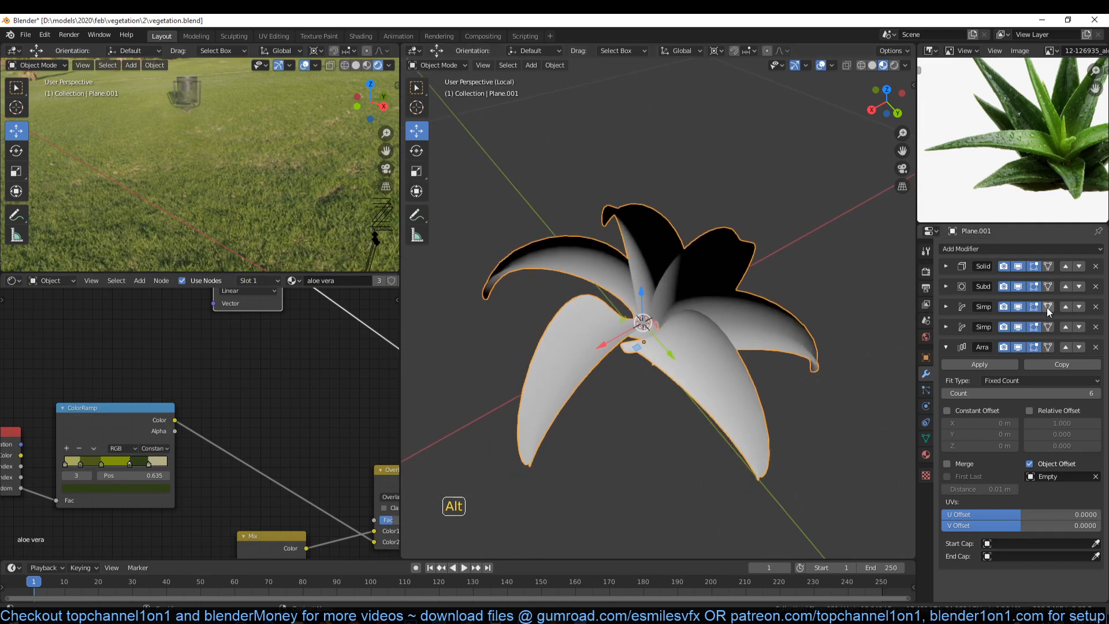
Turn off the viewport display of the Array, both Simple Deform, Subdivision and Solidify modifiers on the isolated leaf
{"action": "left_click", "coordinate": [949, 345]}
{"action": "left_click", "coordinate": [1020, 347]}
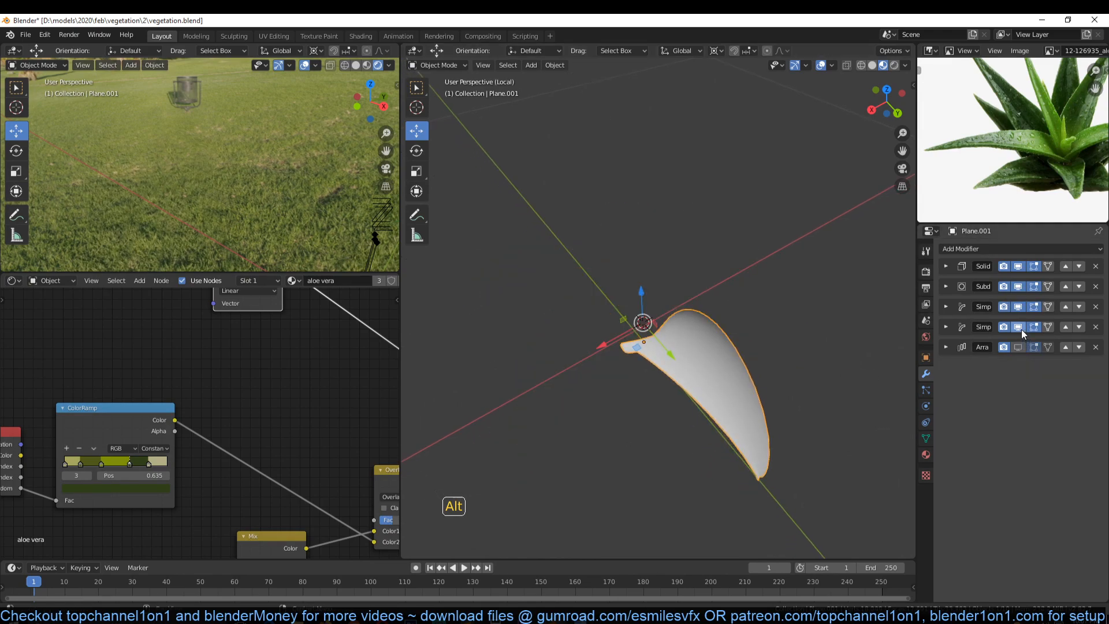
{"action": "left_click", "coordinate": [1021, 328]}
{"action": "left_click", "coordinate": [1018, 307]}
{"action": "left_click", "coordinate": [1018, 287]}
{"action": "left_click", "coordinate": [1018, 266]}
{"action": "middle_click_drag", "start_coordinate": [882, 277], "coordinate": [670, 311]}
{"action": "middle_click_drag", "start_coordinate": [485, 315], "coordinate": [521, 354]}
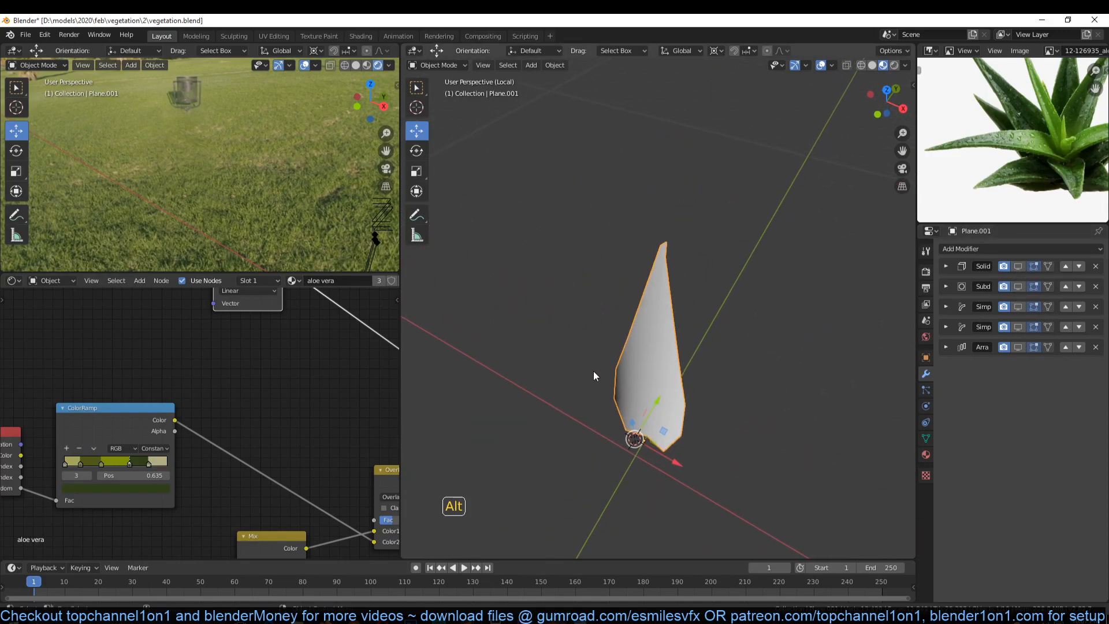
Add Texture Coordinate and Mapping nodes wired into the Gradient Texture's vector input
{"action": "scroll", "coordinate": [225, 382], "scroll_direction": "down", "scroll_amount": 3}
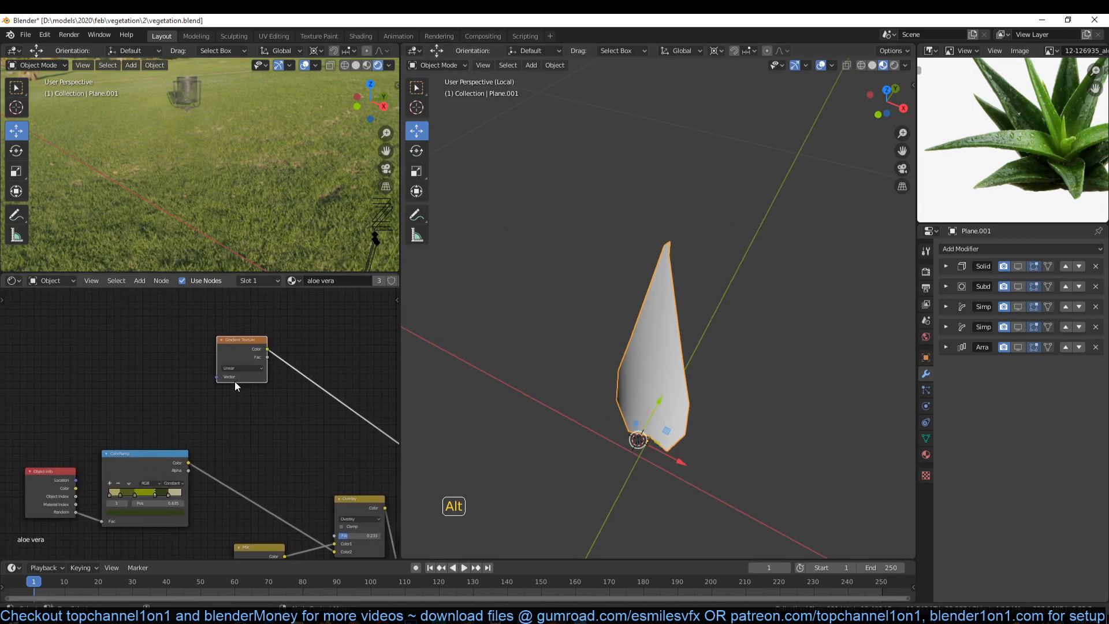
{"action": "key", "text": "ctrl+t"}
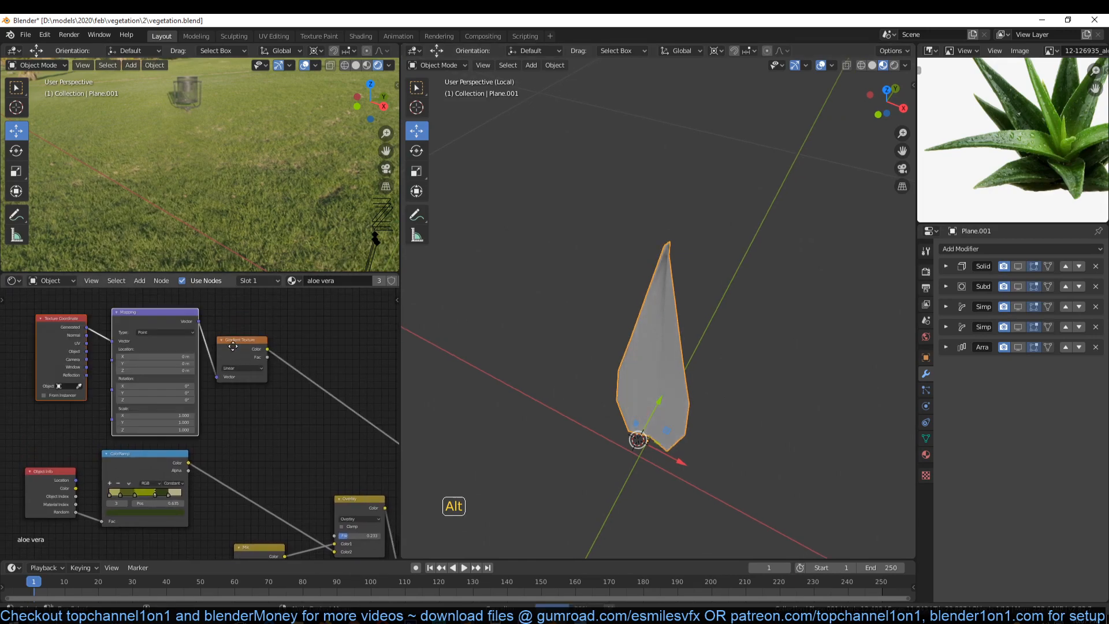
{"action": "scroll", "coordinate": [232, 344], "scroll_direction": "up", "scroll_amount": 2}
{"action": "scroll", "coordinate": [252, 383], "scroll_direction": "up", "scroll_amount": 1}
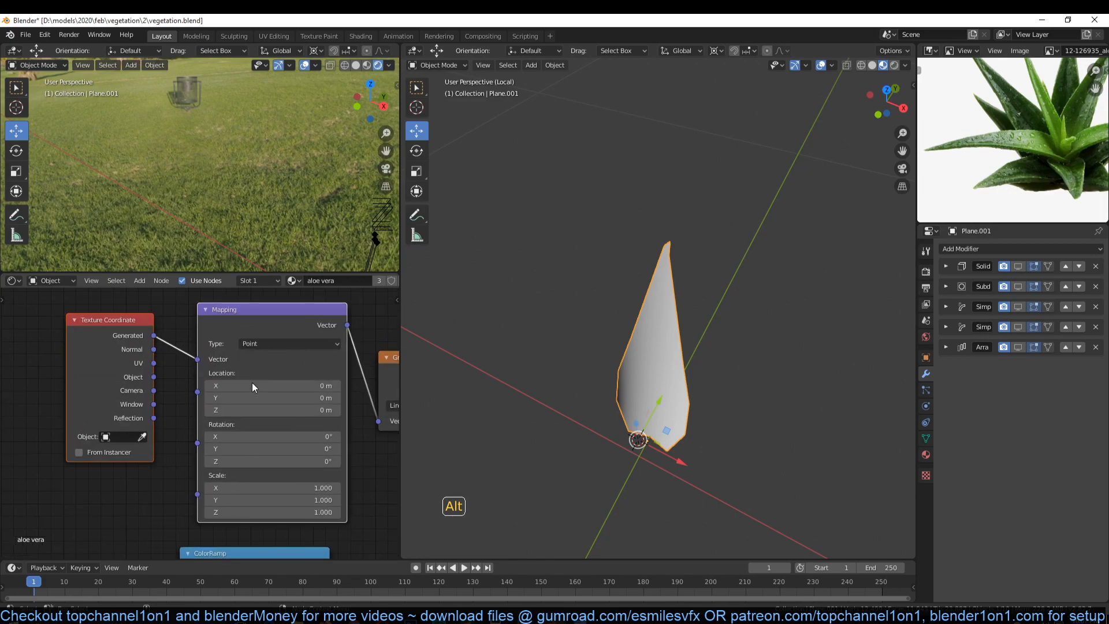
Save the file and set the Mapping node's Y rotation to 90°
{"action": "middle_click_drag", "start_coordinate": [252, 382], "coordinate": [215, 373]}
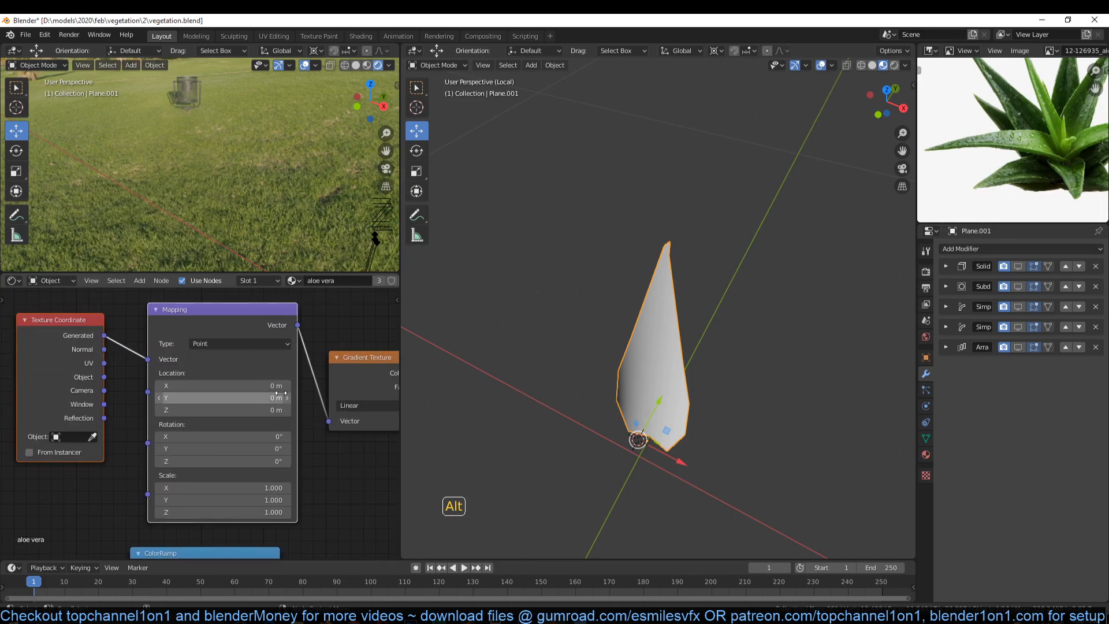
{"action": "key", "text": "ctrl+s"}
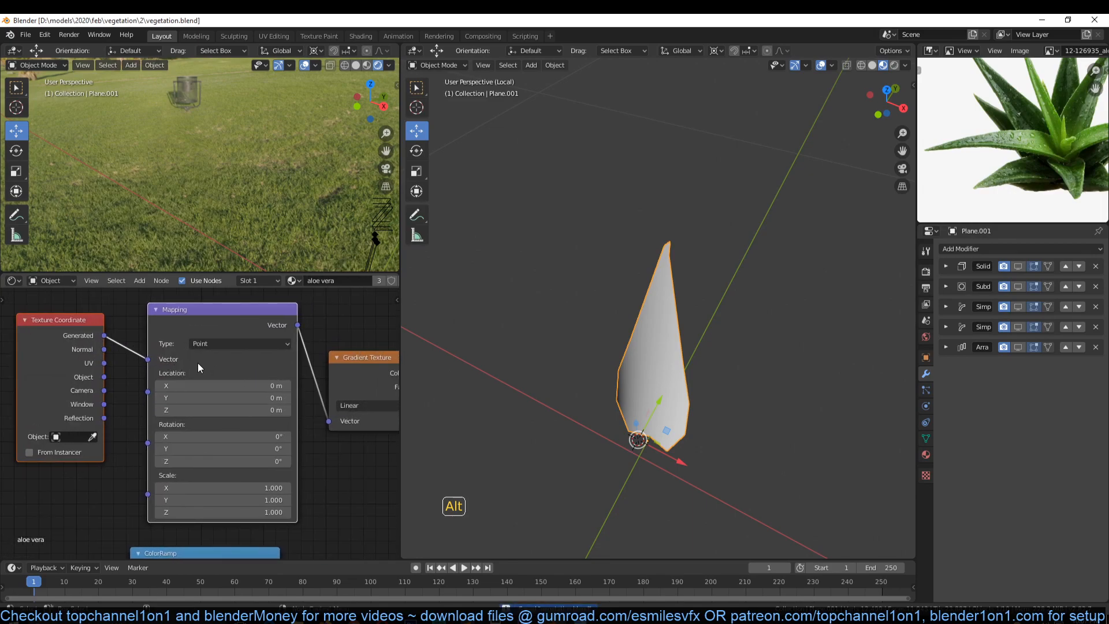
{"action": "scroll", "coordinate": [240, 364], "scroll_direction": "up", "scroll_amount": 2}
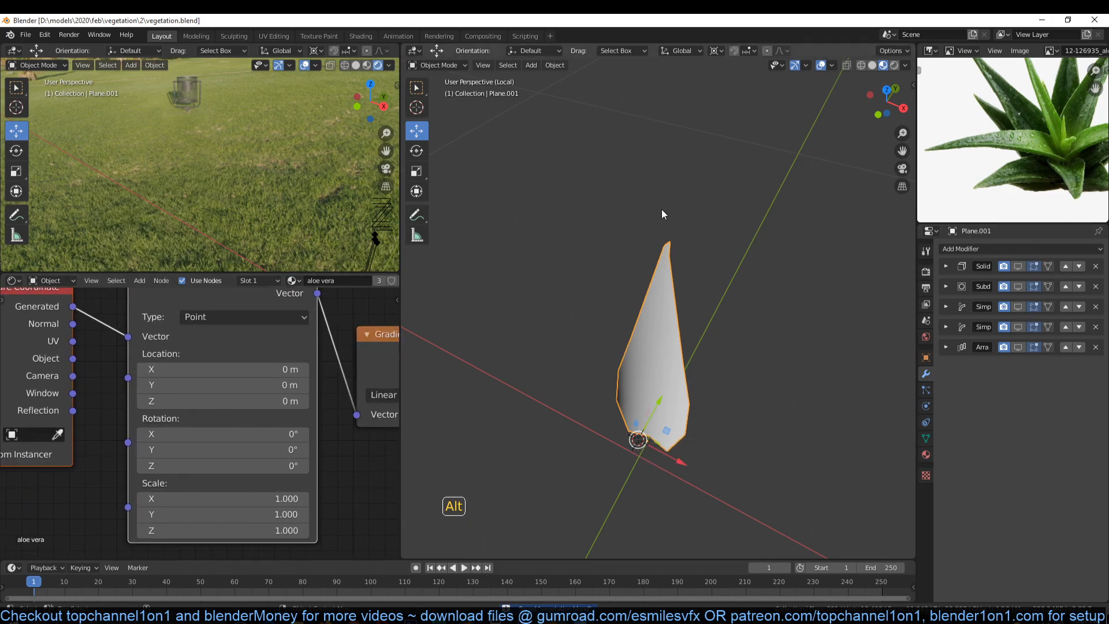
{"action": "scroll", "coordinate": [240, 393], "scroll_direction": "down", "scroll_amount": 1}
{"action": "scroll", "coordinate": [240, 393], "scroll_direction": "down", "scroll_amount": 1}
{"action": "left_click", "coordinate": [228, 408]}
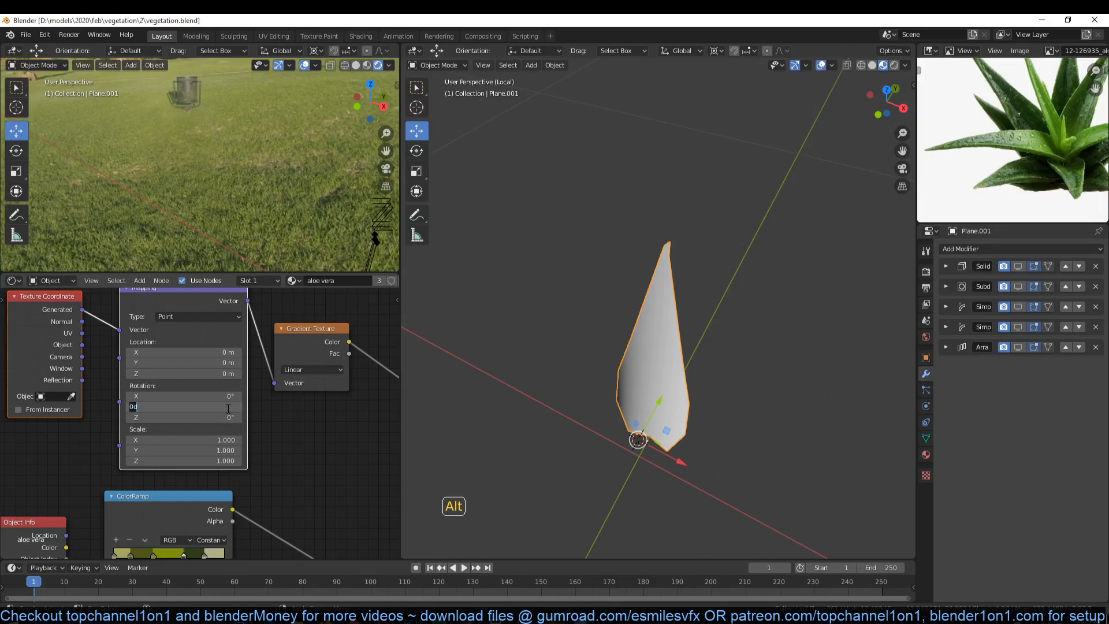
{"action": "type", "text": "90"}
{"action": "key", "text": "Return"}
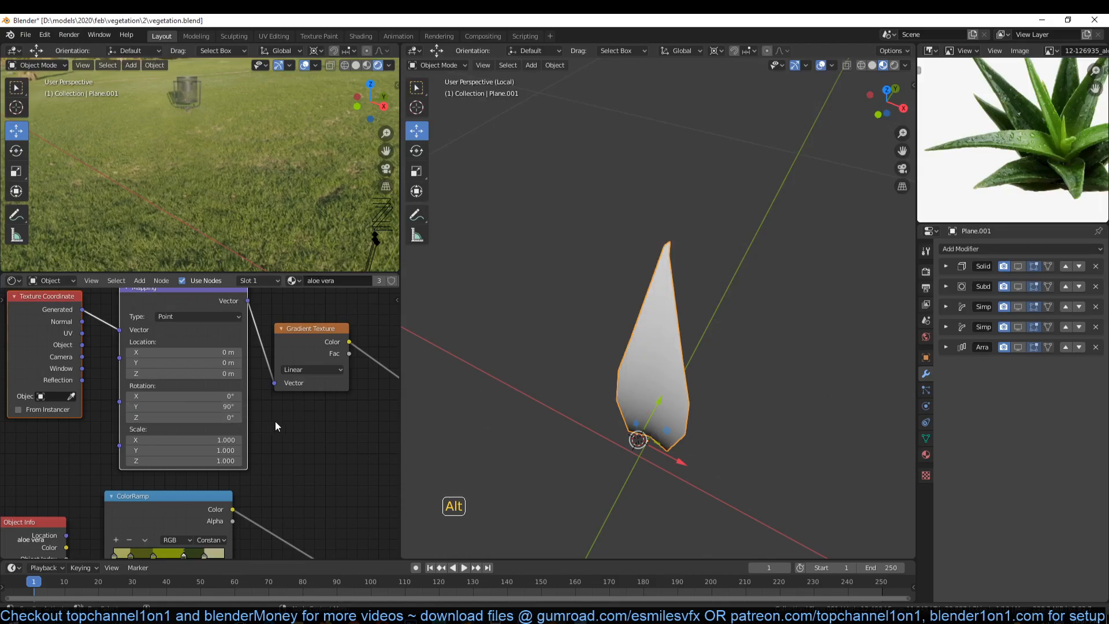
Insert a ColorRamp node after the Gradient Texture and move its black stop to position 0.018
{"action": "scroll", "coordinate": [365, 401], "scroll_direction": "down", "scroll_amount": 2}
{"action": "middle_click_drag", "start_coordinate": [330, 412], "coordinate": [177, 365]}
{"action": "scroll", "coordinate": [228, 428], "scroll_direction": "up", "scroll_amount": 2}
{"action": "key", "text": "shift+a"}
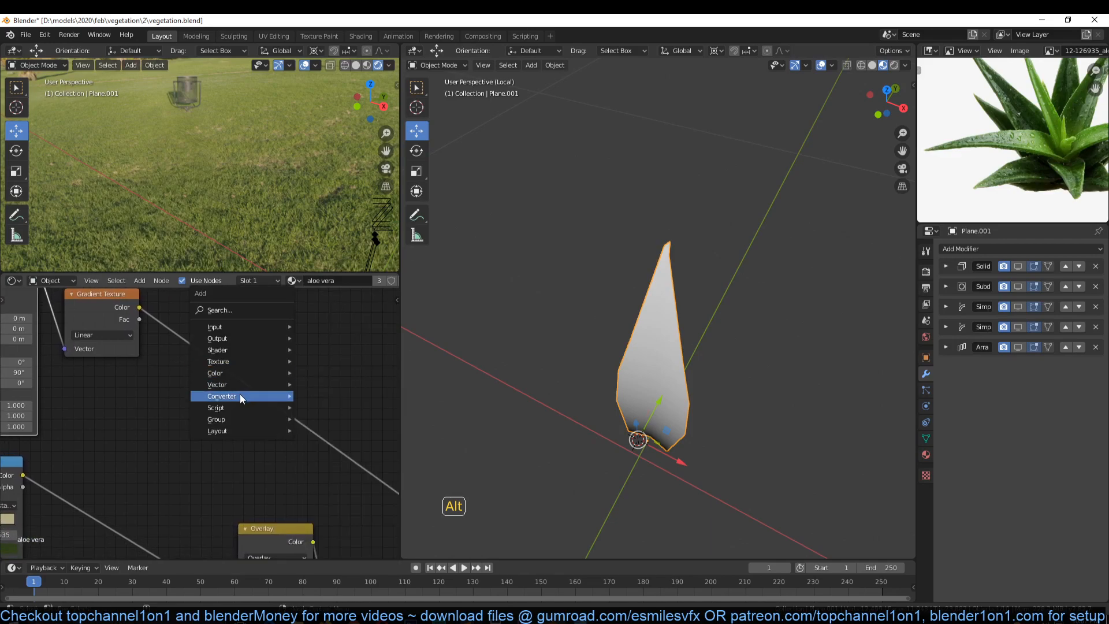
{"action": "mouse_move", "coordinate": [241, 395]}
{"action": "left_click", "coordinate": [321, 417]}
{"action": "left_click", "coordinate": [262, 373]}
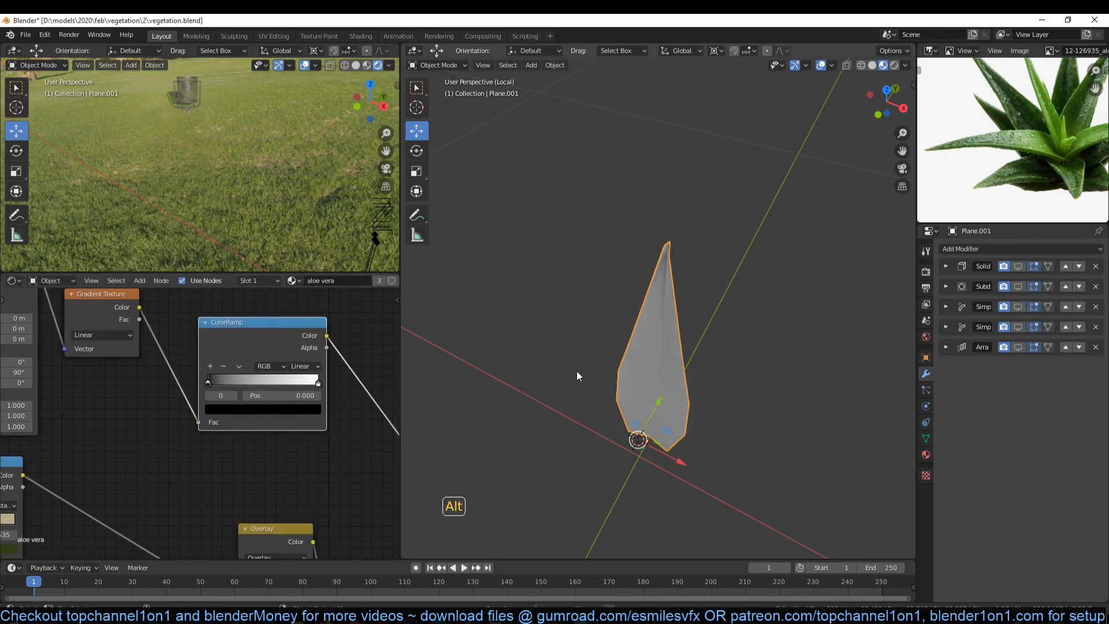
{"action": "mouse_move", "coordinate": [213, 380]}
{"action": "left_mouse_down"}
{"action": "mouse_move", "coordinate": [251, 381]}
{"action": "mouse_move", "coordinate": [209, 383]}
{"action": "left_mouse_up"}
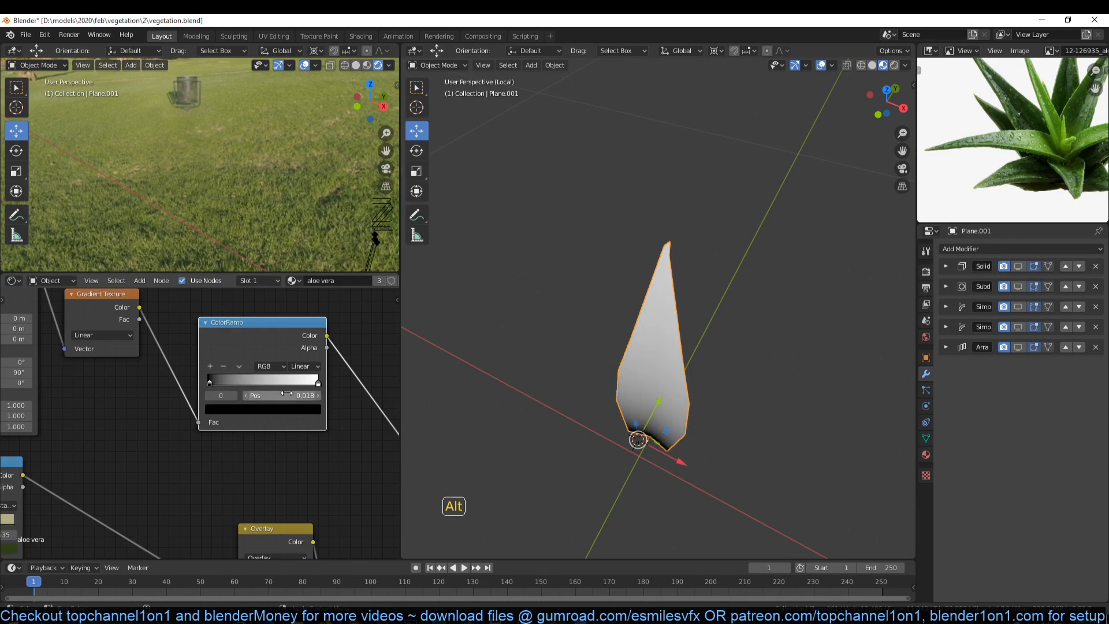
Color the ramp's black stop with a bright green sampled near the base of a leaf in the reference image
{"action": "scroll", "coordinate": [268, 399], "scroll_direction": "up", "scroll_amount": 3}
{"action": "middle_click_drag", "start_coordinate": [268, 399], "coordinate": [176, 390]}
{"action": "left_click", "coordinate": [233, 366]}
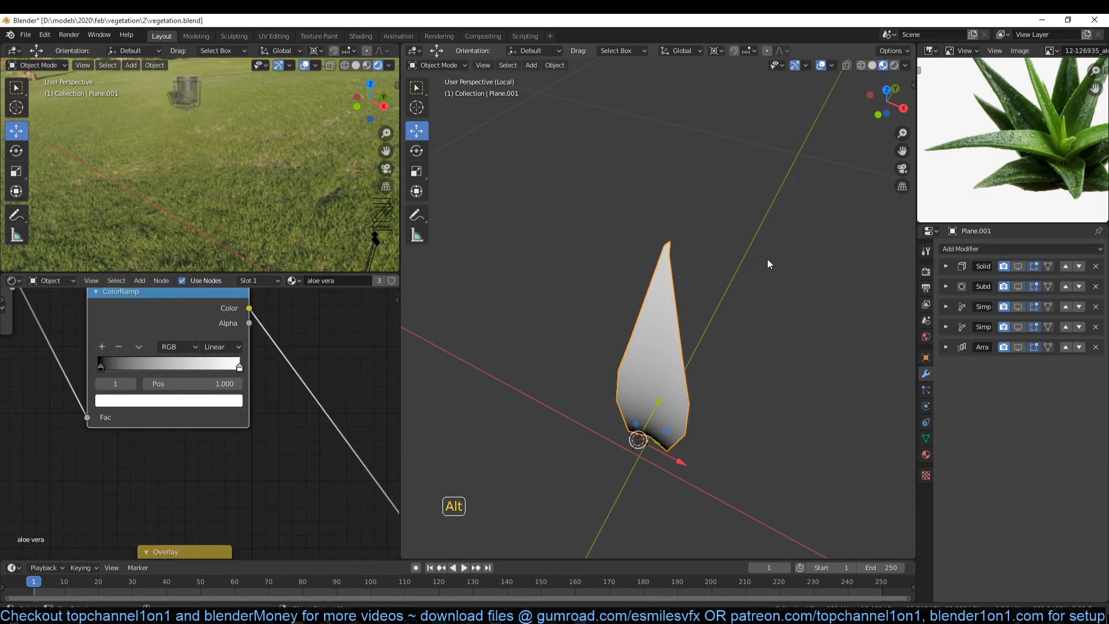
{"action": "scroll", "coordinate": [980, 166], "scroll_direction": "up", "scroll_amount": 4}
{"action": "scroll", "coordinate": [980, 166], "scroll_direction": "up", "scroll_amount": 1}
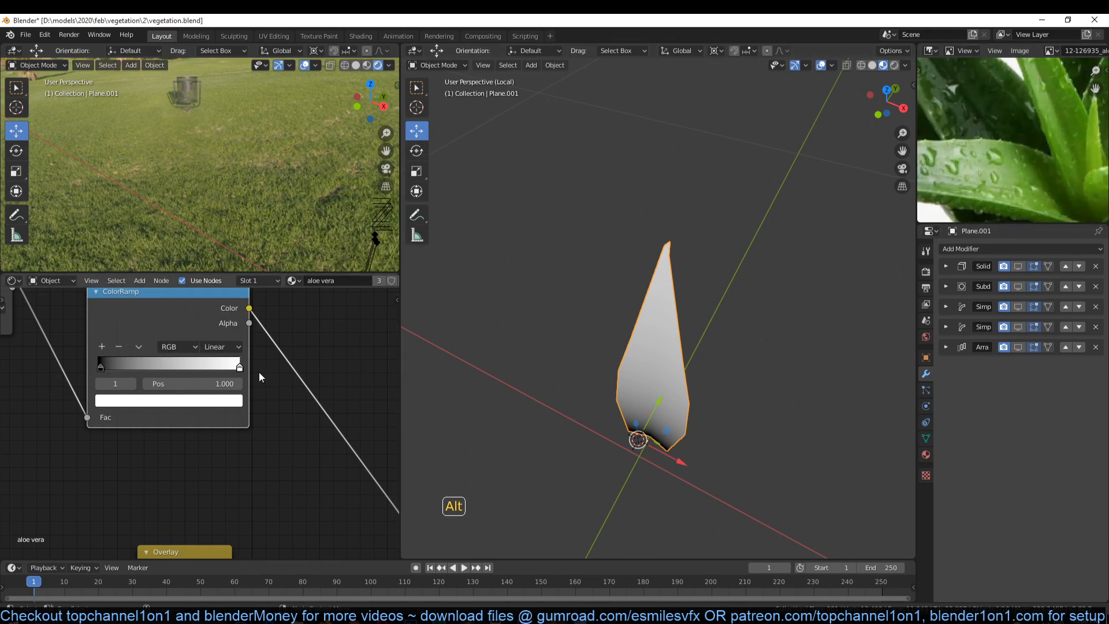
{"action": "left_click", "coordinate": [99, 370]}
{"action": "left_click", "coordinate": [238, 400]}
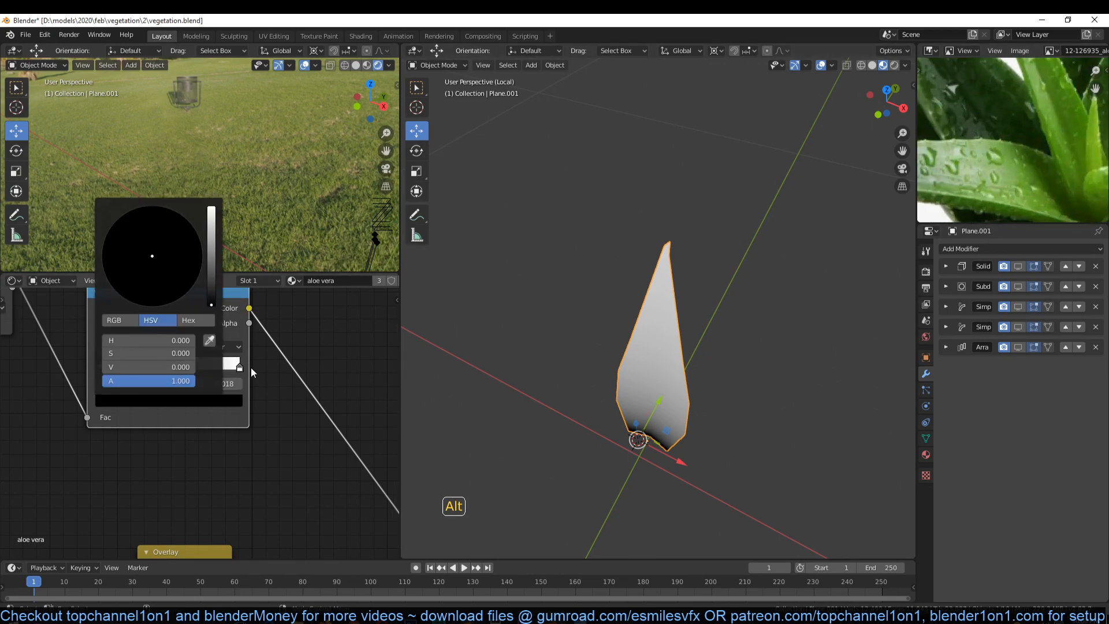
{"action": "left_click", "coordinate": [209, 341]}
{"action": "left_click", "coordinate": [1036, 178]}
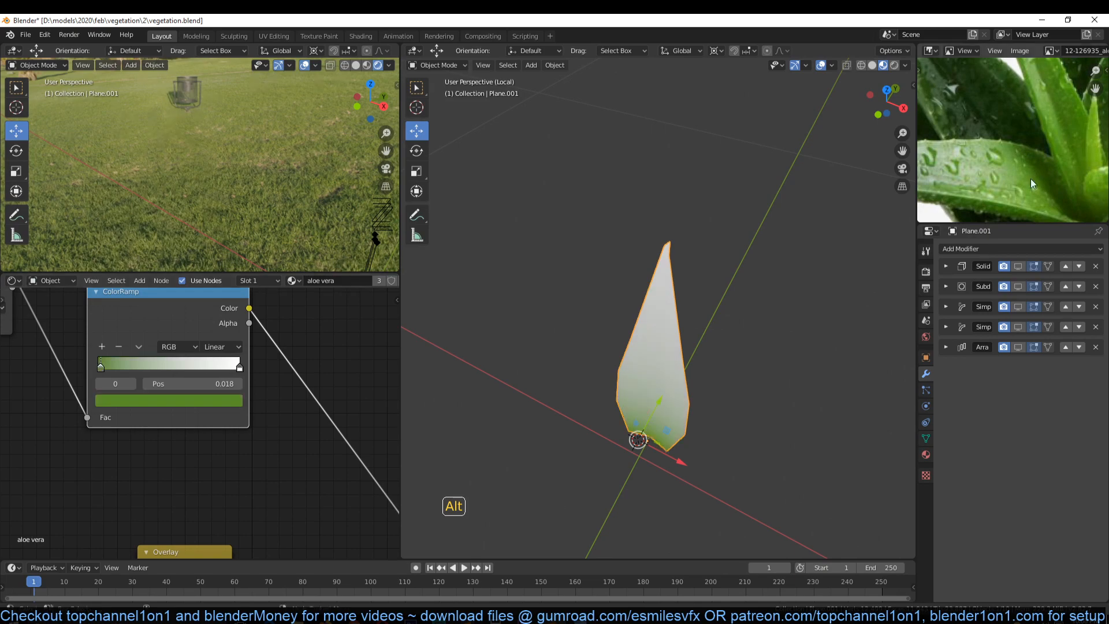
Color the ramp's white end stop with a pale green sampled from the reference leaf
{"action": "scroll", "coordinate": [655, 324], "scroll_direction": "down", "scroll_amount": 3}
{"action": "scroll", "coordinate": [1000, 168], "scroll_direction": "down", "scroll_amount": 3}
{"action": "middle_click_drag", "start_coordinate": [994, 162], "coordinate": [1061, 185]}
{"action": "scroll", "coordinate": [1049, 178], "scroll_direction": "up", "scroll_amount": 2}
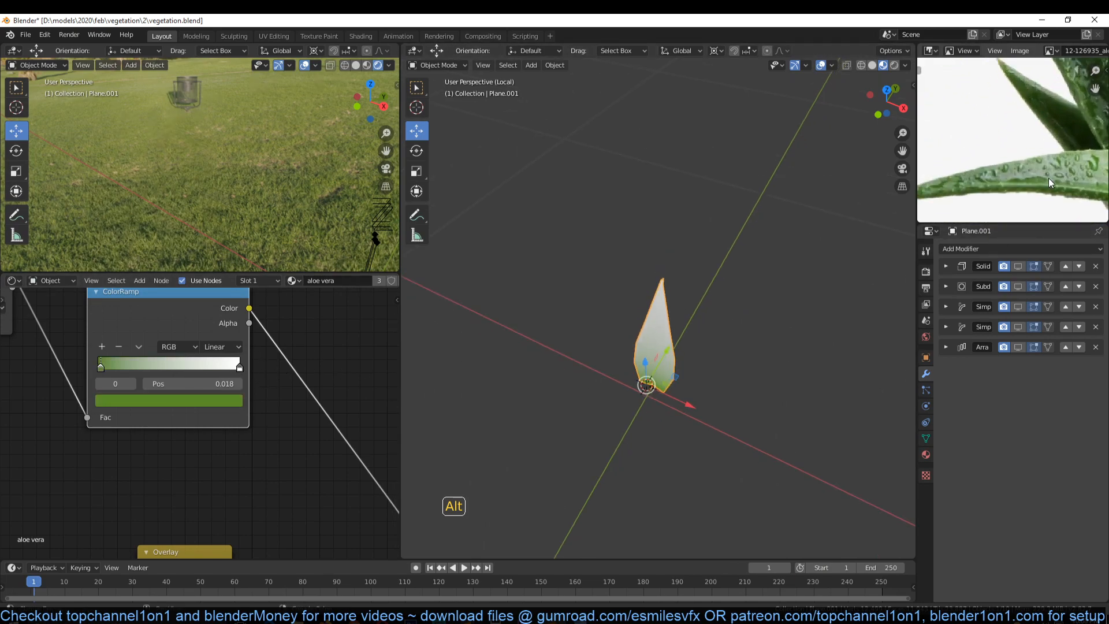
{"action": "left_click", "coordinate": [239, 368]}
{"action": "left_click", "coordinate": [234, 400]}
{"action": "left_click", "coordinate": [209, 340]}
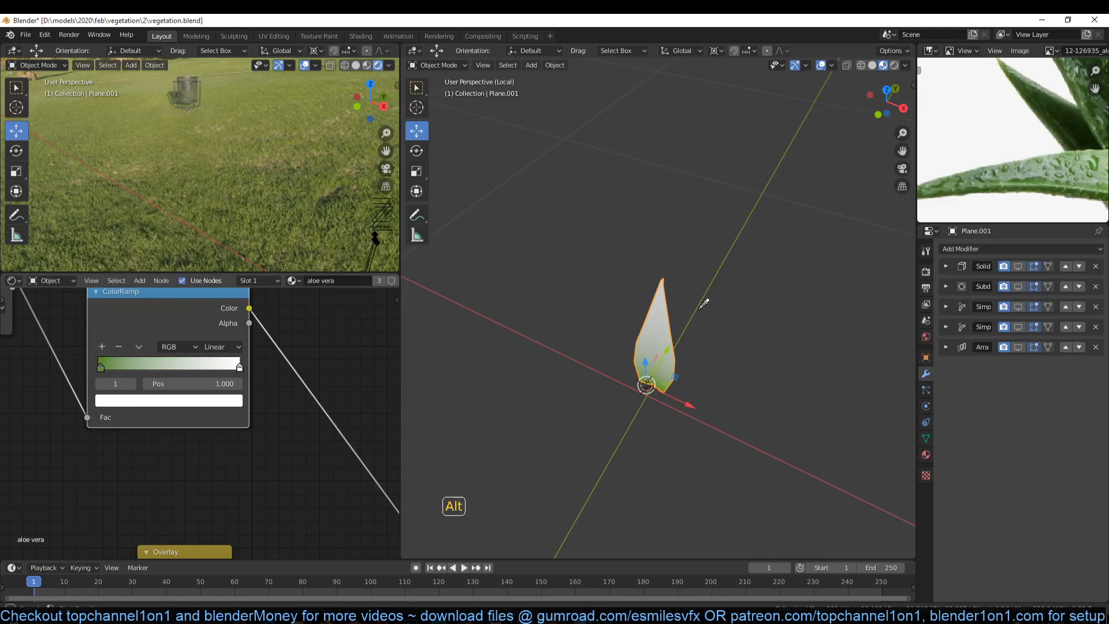
{"action": "left_click", "coordinate": [1020, 173]}
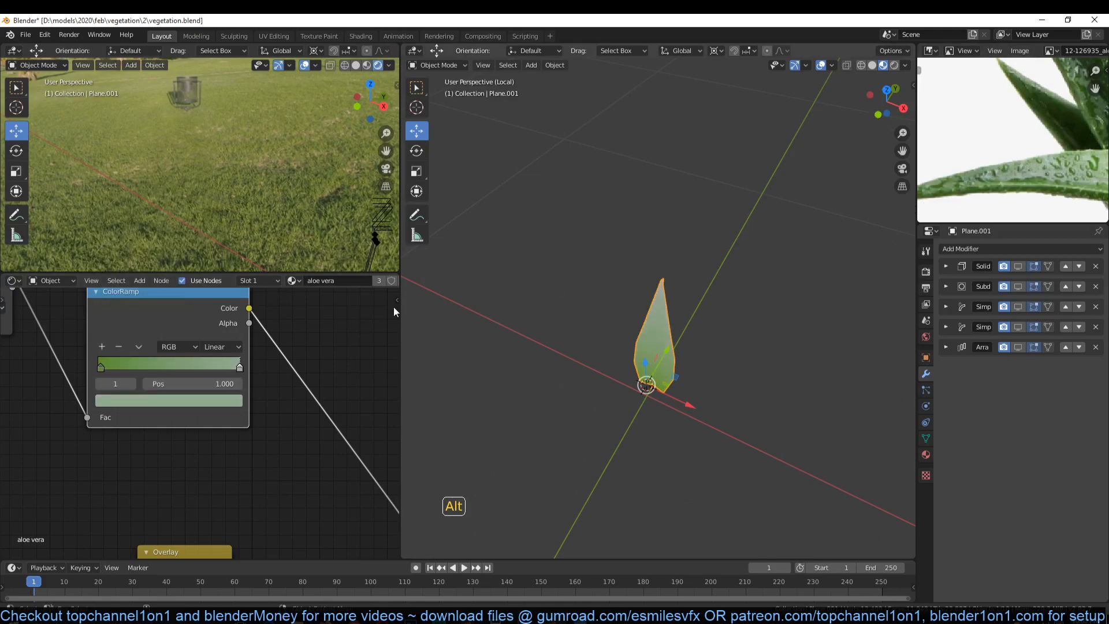
Resample the end stop's color from a reference leaf and darken it to hue 0.372, saturation 0.881, value 0.412
{"action": "left_click", "coordinate": [214, 400]}
{"action": "scroll", "coordinate": [867, 216], "scroll_direction": "down", "scroll_amount": 2}
{"action": "scroll", "coordinate": [1007, 144], "scroll_direction": "down", "scroll_amount": 2}
{"action": "scroll", "coordinate": [1006, 143], "scroll_direction": "up", "scroll_amount": 6}
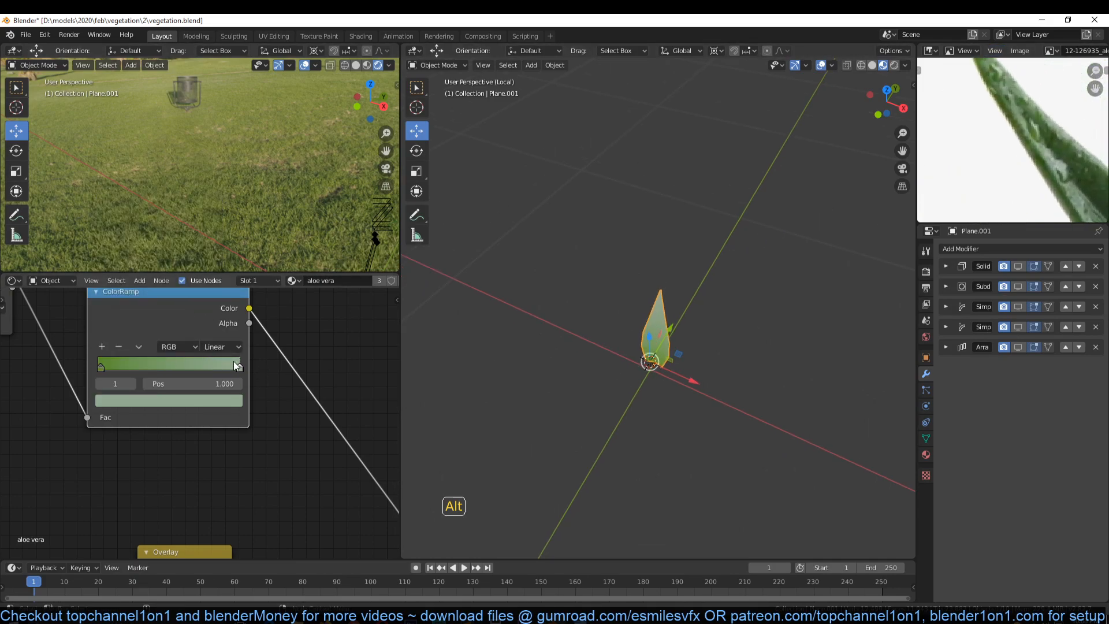
{"action": "left_click", "coordinate": [227, 400]}
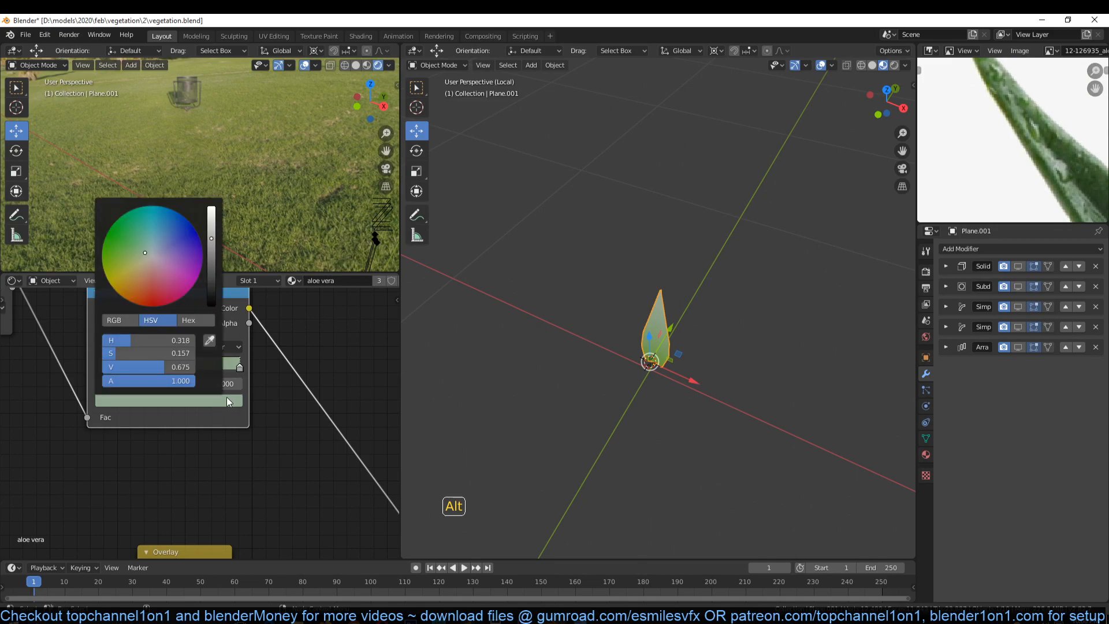
{"action": "left_click", "coordinate": [209, 340]}
{"action": "left_click", "coordinate": [1020, 120]}
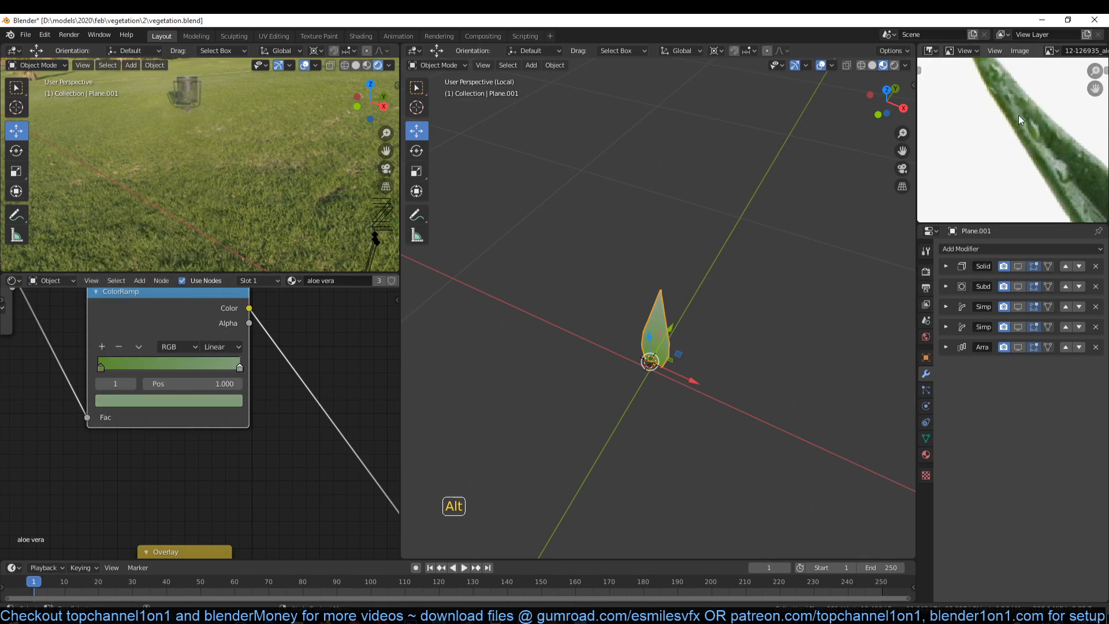
{"action": "left_click", "coordinate": [220, 400]}
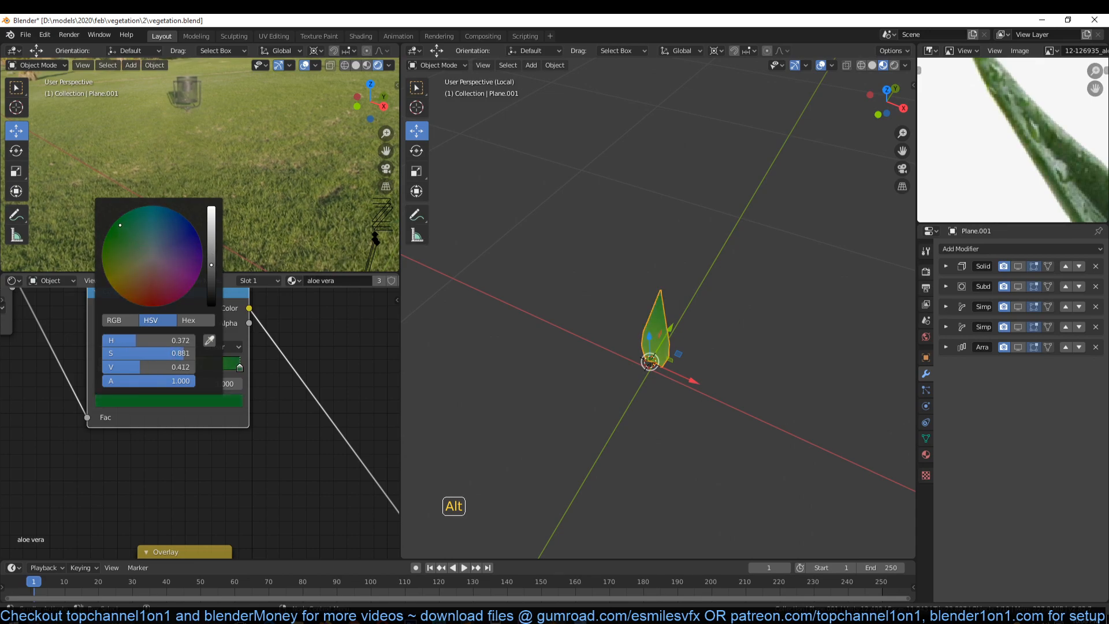
Brighten the green of the ramp's first stop at position 0.018
{"action": "left_click", "coordinate": [102, 369]}
{"action": "left_click", "coordinate": [180, 399]}
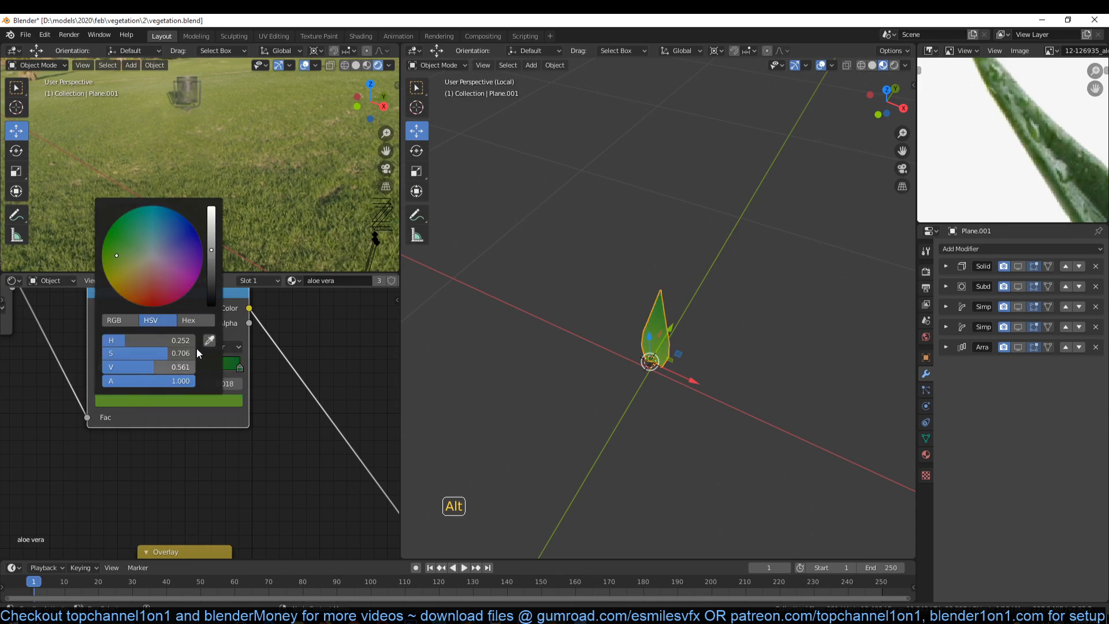
{"action": "left_click_drag", "start_coordinate": [208, 241], "coordinate": [210, 232]}
Turn the viewport display of the Solidify, Subdivision, both Simple Deform and Array modifiers back on and exit local view
{"action": "scroll", "coordinate": [546, 270], "scroll_direction": "down", "scroll_amount": 7}
{"action": "scroll", "coordinate": [536, 280], "scroll_direction": "up", "scroll_amount": 4}
{"action": "middle_click_drag", "start_coordinate": [546, 270], "coordinate": [721, 288]}
{"action": "left_click", "coordinate": [1018, 266]}
{"action": "left_click", "coordinate": [1019, 287]}
{"action": "left_click", "coordinate": [1021, 307]}
{"action": "left_click", "coordinate": [1021, 326]}
{"action": "middle_click_drag", "start_coordinate": [761, 342], "coordinate": [747, 297]}
{"action": "left_click", "coordinate": [1019, 346]}
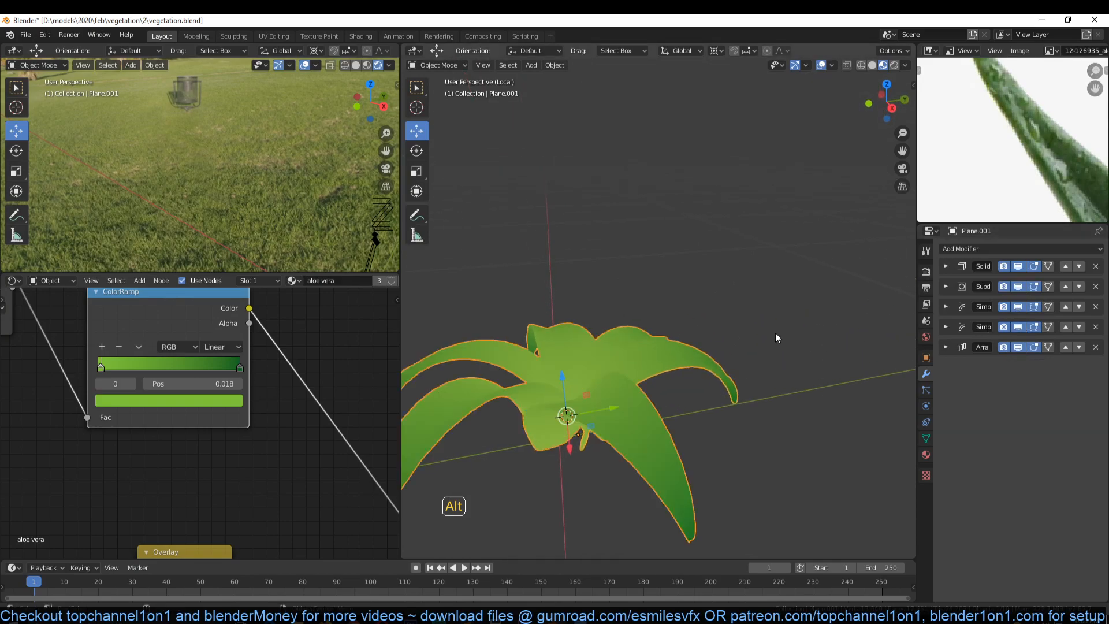
{"action": "middle_click_drag", "start_coordinate": [700, 333], "coordinate": [625, 347]}
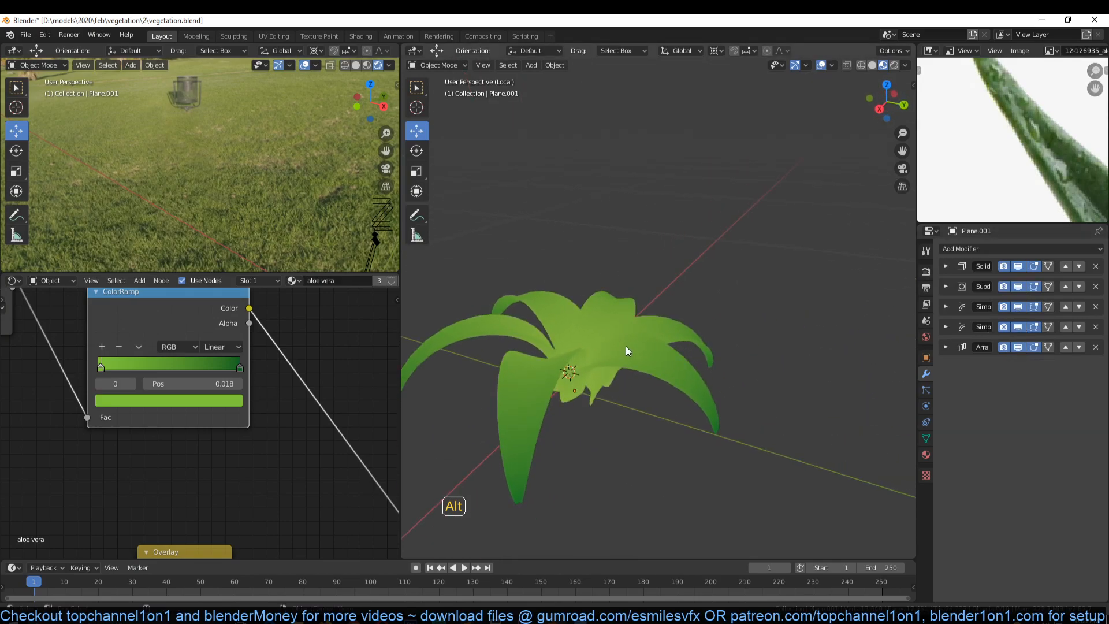
{"action": "key", "text": "KP_Divide"}
{"action": "middle_click_drag", "start_coordinate": [773, 365], "coordinate": [717, 373]}
Make room in the node tree by moving the Principled BSDF, output nodes and Overlay node, and save the file
{"action": "scroll", "coordinate": [367, 371], "scroll_direction": "down", "scroll_amount": 7}
{"action": "middle_click_drag", "start_coordinate": [367, 370], "coordinate": [192, 257]}
{"action": "left_click_drag", "start_coordinate": [324, 366], "coordinate": [200, 438]}
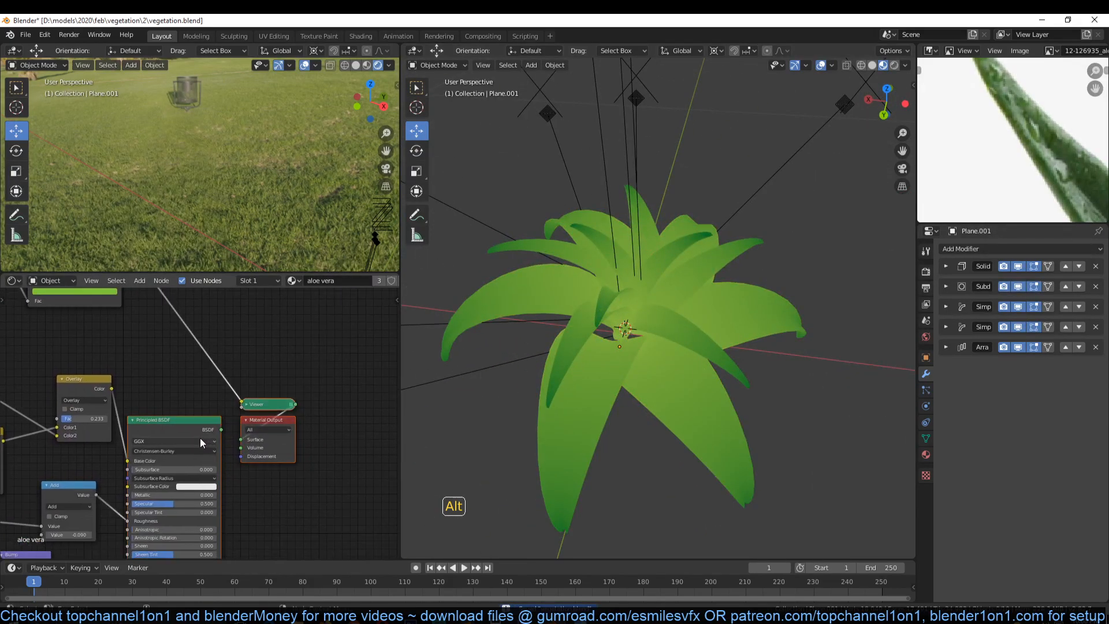
{"action": "key", "text": "g"}
{"action": "left_click", "coordinate": [329, 425]}
{"action": "left_click", "coordinate": [200, 398]}
{"action": "middle_click_drag", "start_coordinate": [213, 410], "coordinate": [293, 460]}
{"action": "middle_click_drag", "start_coordinate": [168, 443], "coordinate": [325, 379]}
{"action": "scroll", "coordinate": [228, 434], "scroll_direction": "down", "scroll_amount": 4}
{"action": "scroll", "coordinate": [1017, 141], "scroll_direction": "down", "scroll_amount": 3}
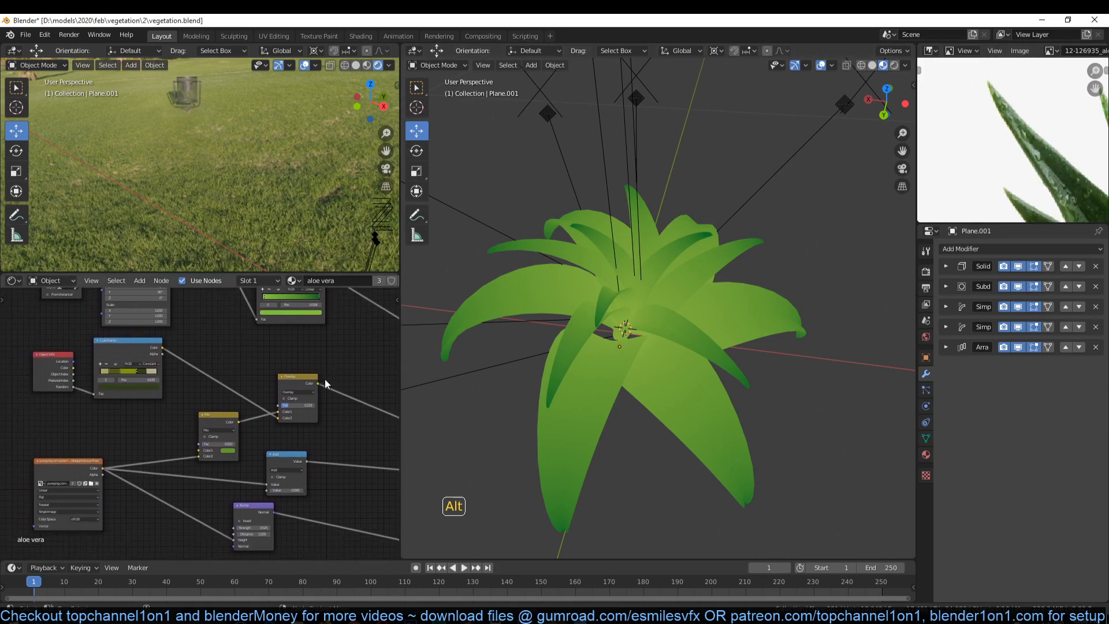
{"action": "key", "text": "ctrl+s"}
{"action": "middle_click_drag", "start_coordinate": [252, 409], "coordinate": [146, 463]}
{"action": "left_click_drag", "start_coordinate": [150, 448], "coordinate": [178, 430]}
Insert a MixRGB node after the gradient ColorRamp, with the existing Overlay node feeding Color1 and the ramp feeding Color2
{"action": "left_click", "coordinate": [146, 355]}
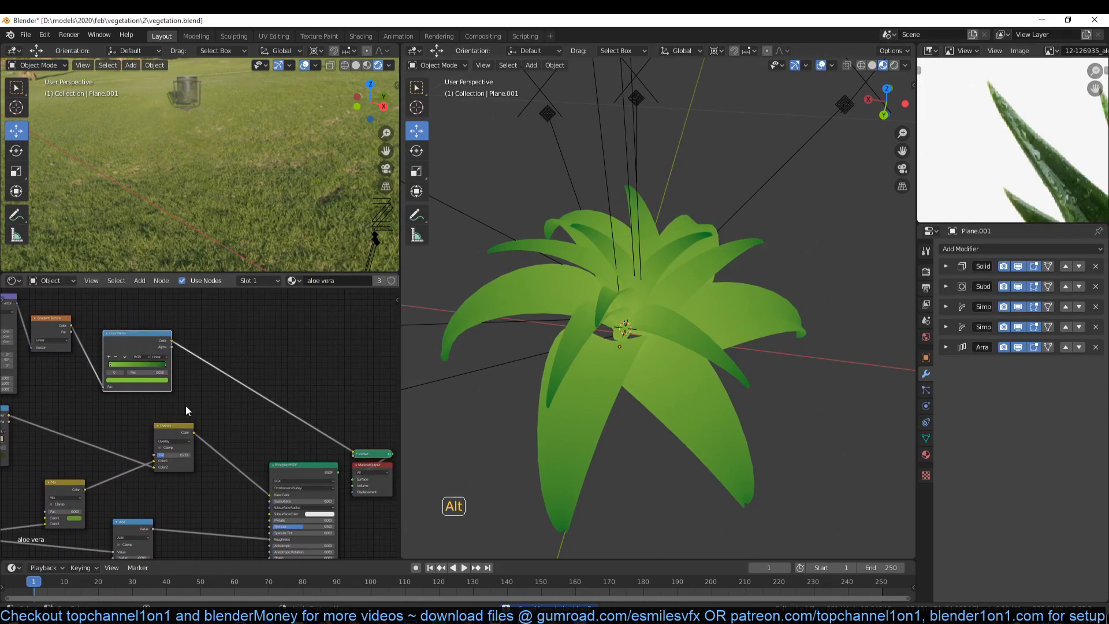
{"action": "left_click", "coordinate": [177, 427]}
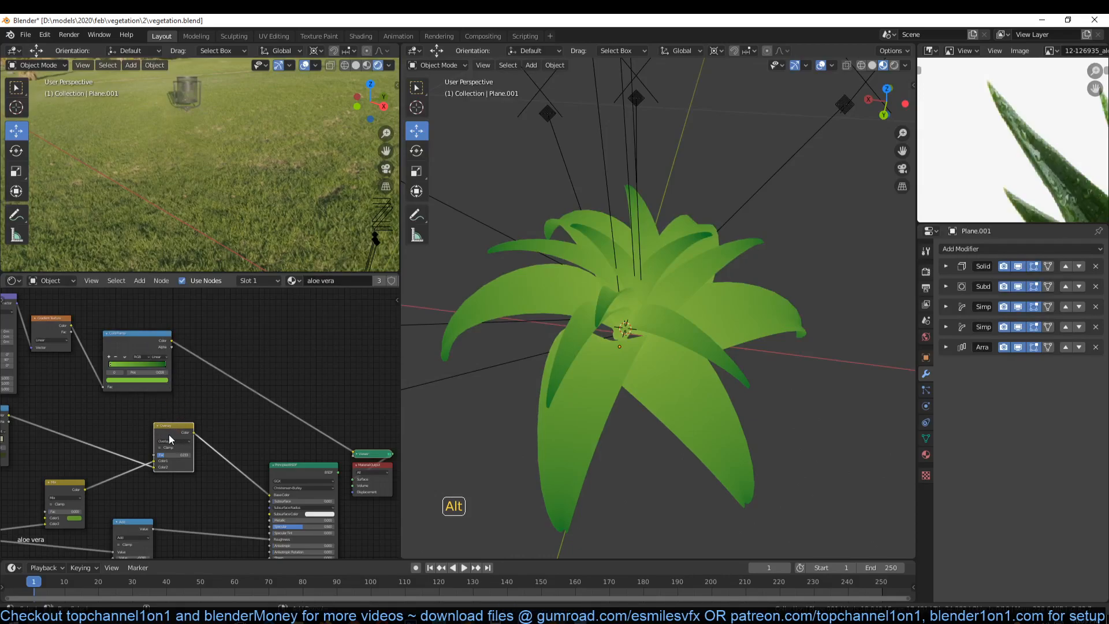
{"action": "key", "text": "shift+a"}
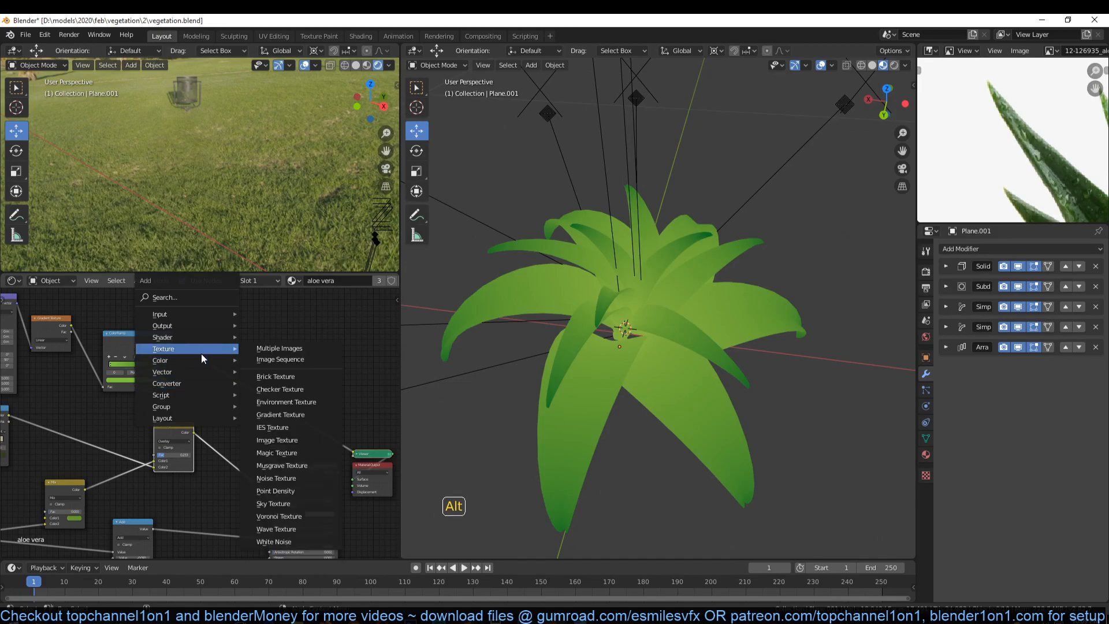
{"action": "mouse_move", "coordinate": [182, 362]}
{"action": "left_click", "coordinate": [268, 423]}
{"action": "left_click", "coordinate": [226, 365]}
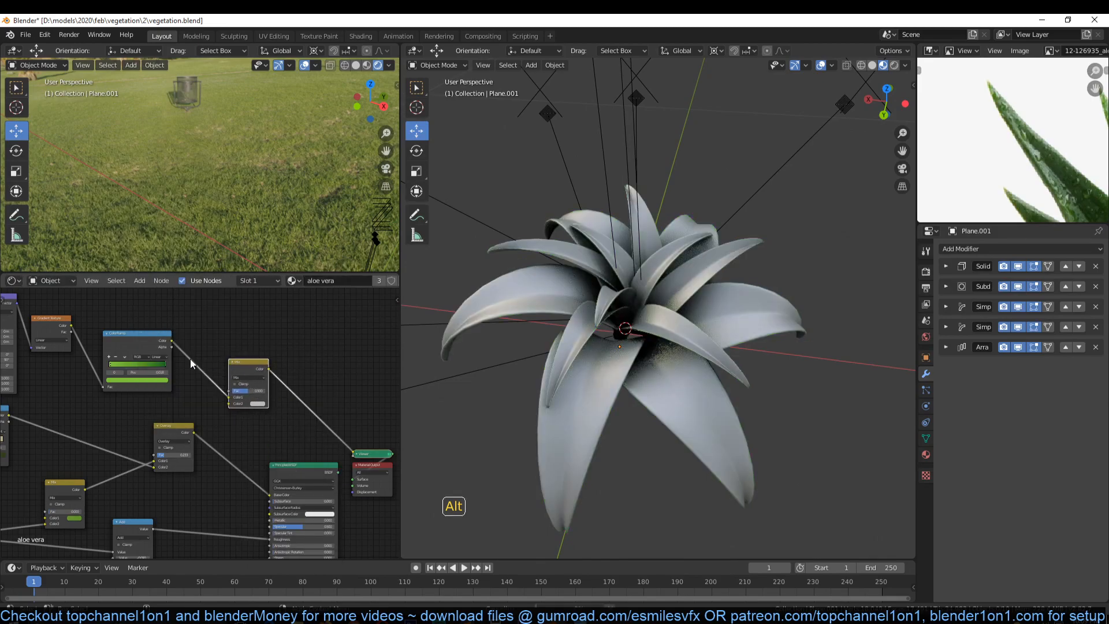
{"action": "scroll", "coordinate": [190, 359], "scroll_direction": "up", "scroll_amount": 2}
{"action": "left_click_drag", "start_coordinate": [214, 496], "coordinate": [259, 446]}
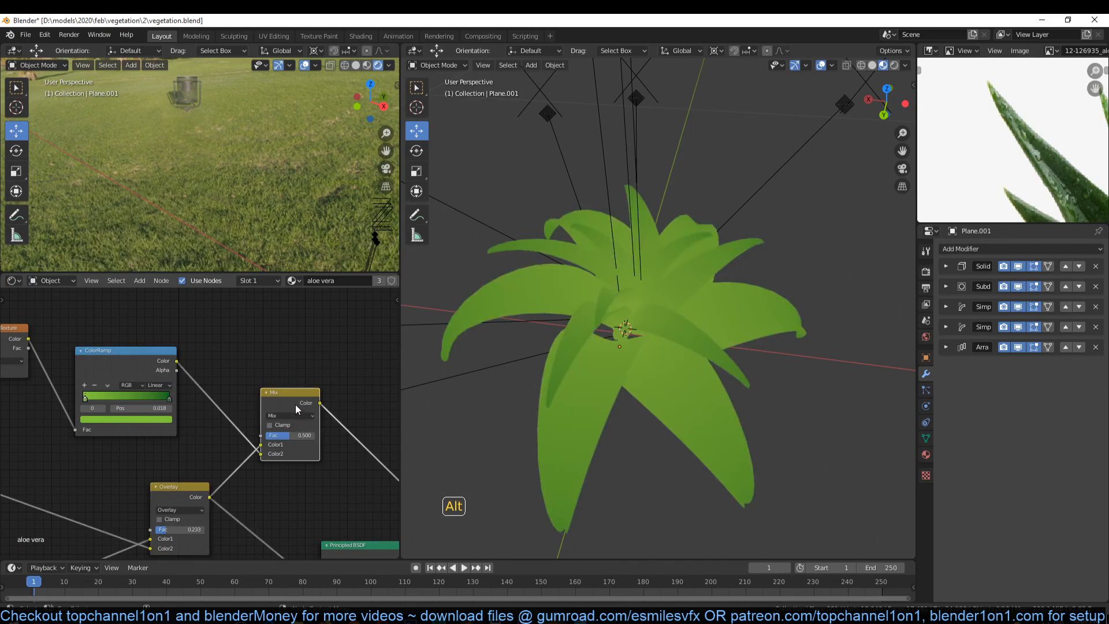
Set the new mix node's blending mode to Overlay and its factor to about 0.375
{"action": "scroll", "coordinate": [560, 377], "scroll_direction": "up", "scroll_amount": 3}
{"action": "mouse_move", "coordinate": [292, 435]}
{"action": "left_mouse_down"}
{"action": "mouse_move", "coordinate": [315, 435]}
{"action": "mouse_move", "coordinate": [278, 435]}
{"action": "left_mouse_up"}
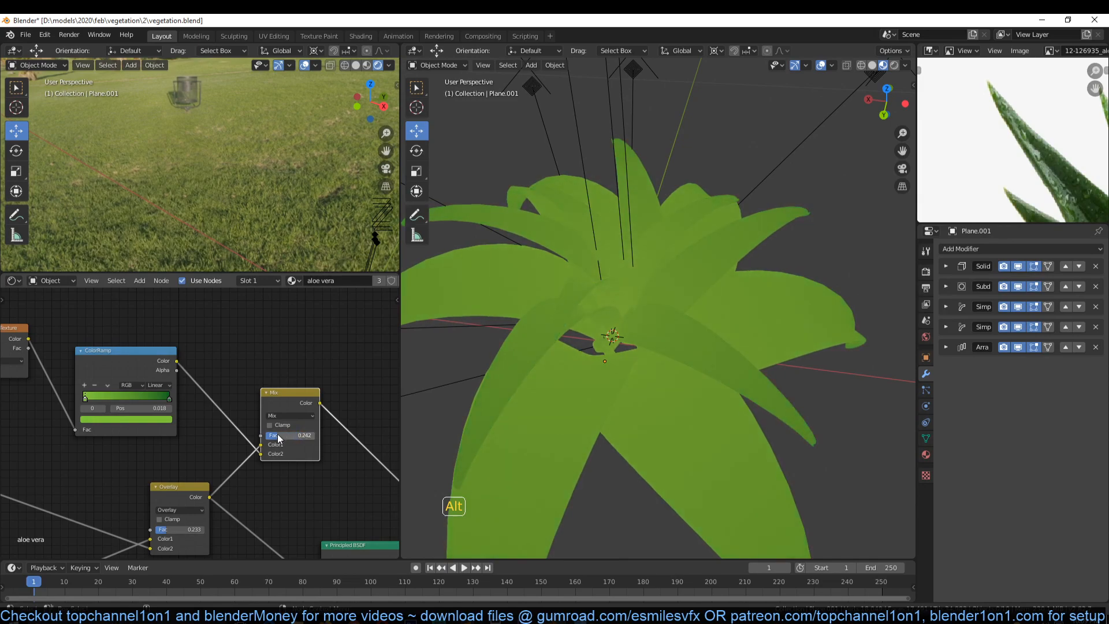
{"action": "left_click", "coordinate": [292, 415]}
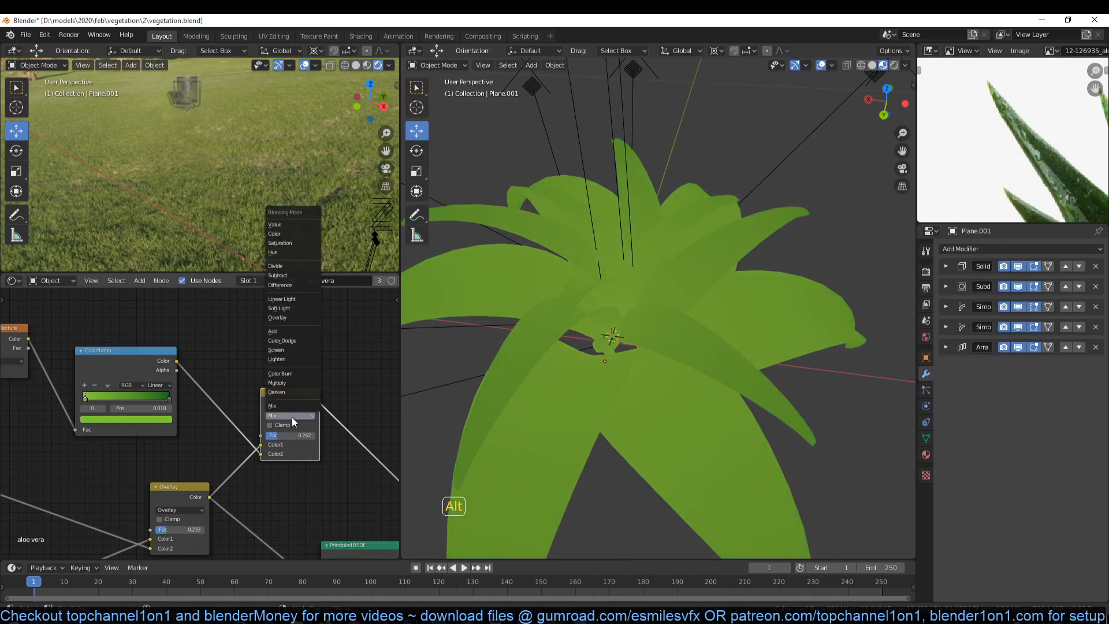
{"action": "left_click", "coordinate": [295, 319]}
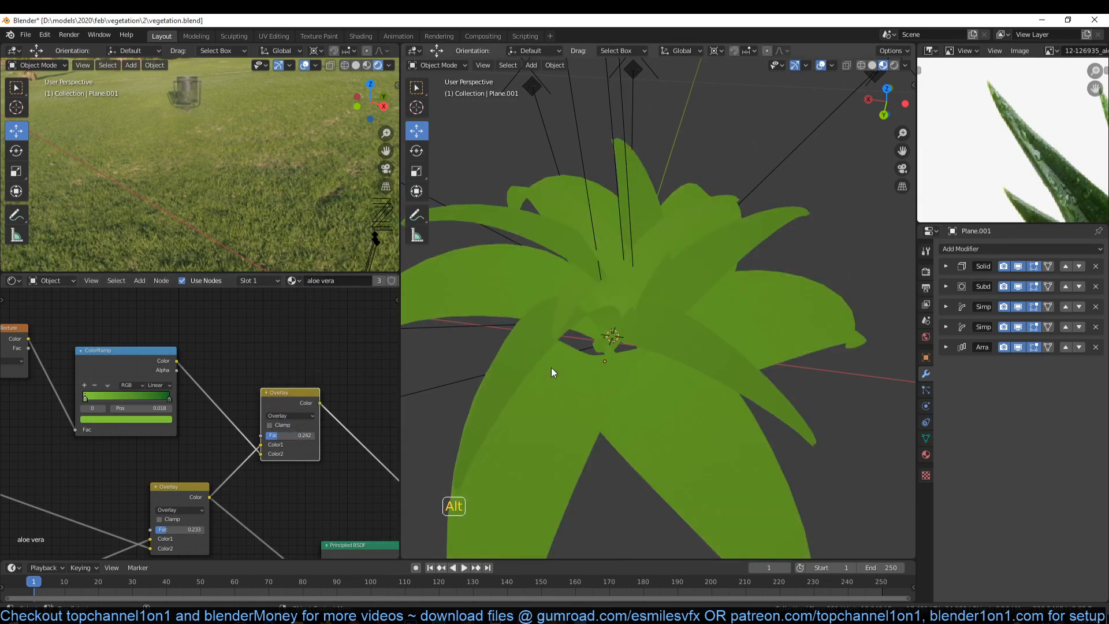
{"action": "scroll", "coordinate": [551, 368], "scroll_direction": "down", "scroll_amount": 3}
{"action": "scroll", "coordinate": [342, 428], "scroll_direction": "down", "scroll_amount": 2}
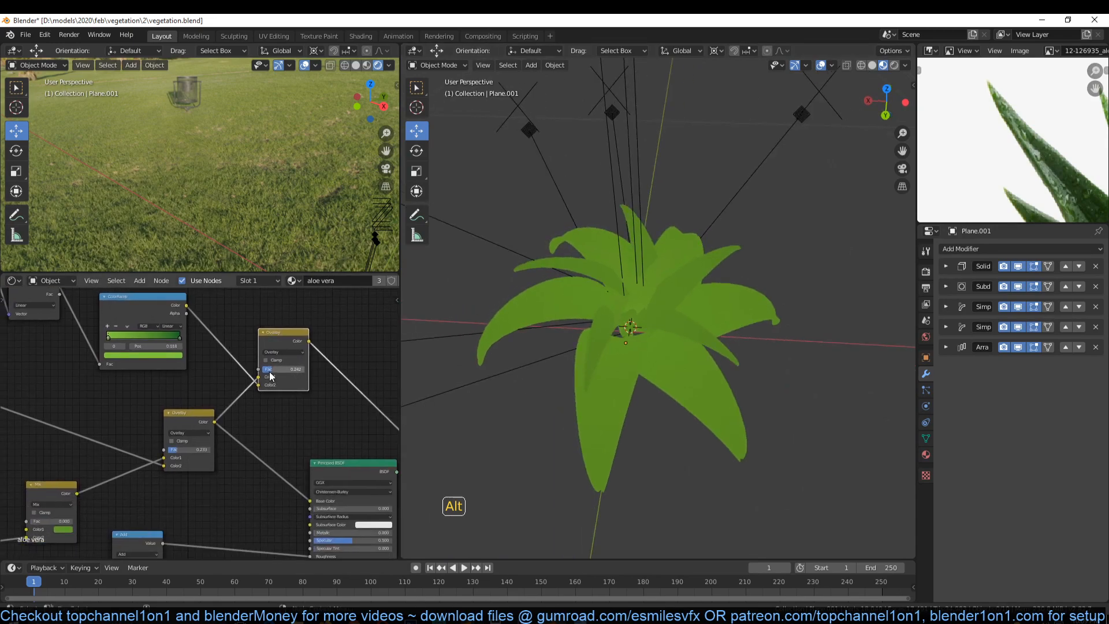
{"action": "left_click_drag", "start_coordinate": [269, 372], "coordinate": [292, 372]}
Connect the new Overlay node's color to the Principled BSDF's Base Color and preview the shader on the plant
{"action": "middle_click_drag", "start_coordinate": [311, 351], "coordinate": [297, 319]}
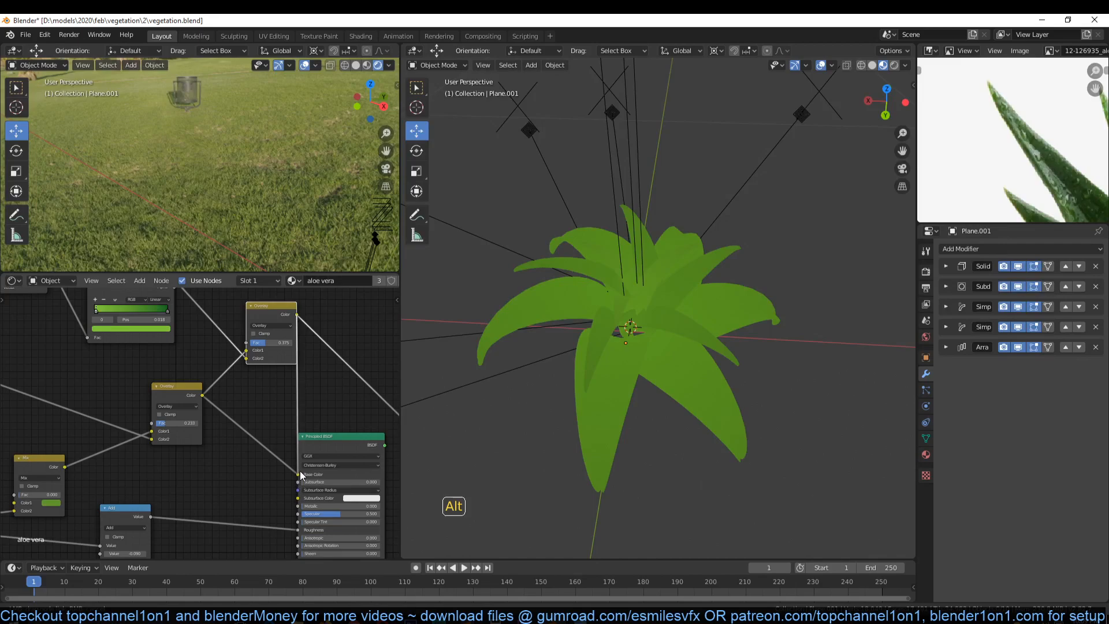
{"action": "left_click", "coordinate": [331, 442], "text": "ctrl+shift"}
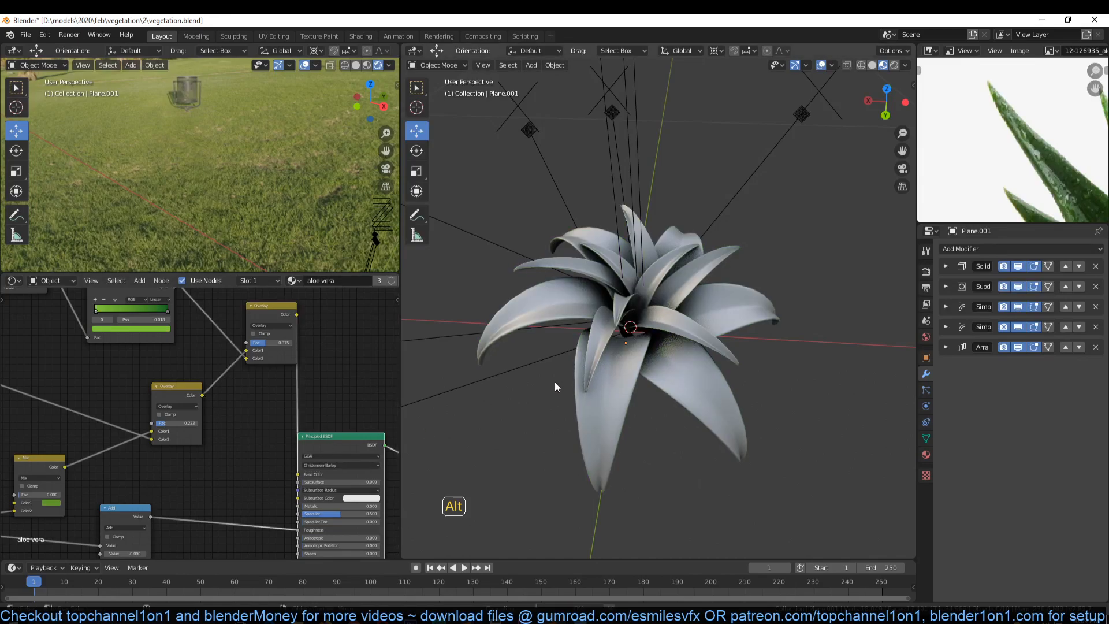
Set the final mix node's blending mode to Add and raise its factor to about 0.983
{"action": "middle_click_drag", "start_coordinate": [555, 383], "coordinate": [343, 395]}
{"action": "middle_click_drag", "start_coordinate": [262, 360], "coordinate": [271, 417]}
{"action": "left_click_drag", "start_coordinate": [274, 395], "coordinate": [338, 396]}
{"action": "middle_click_drag", "start_coordinate": [428, 387], "coordinate": [404, 381]}
{"action": "scroll", "coordinate": [323, 390], "scroll_direction": "up", "scroll_amount": 2}
{"action": "left_click", "coordinate": [314, 364]}
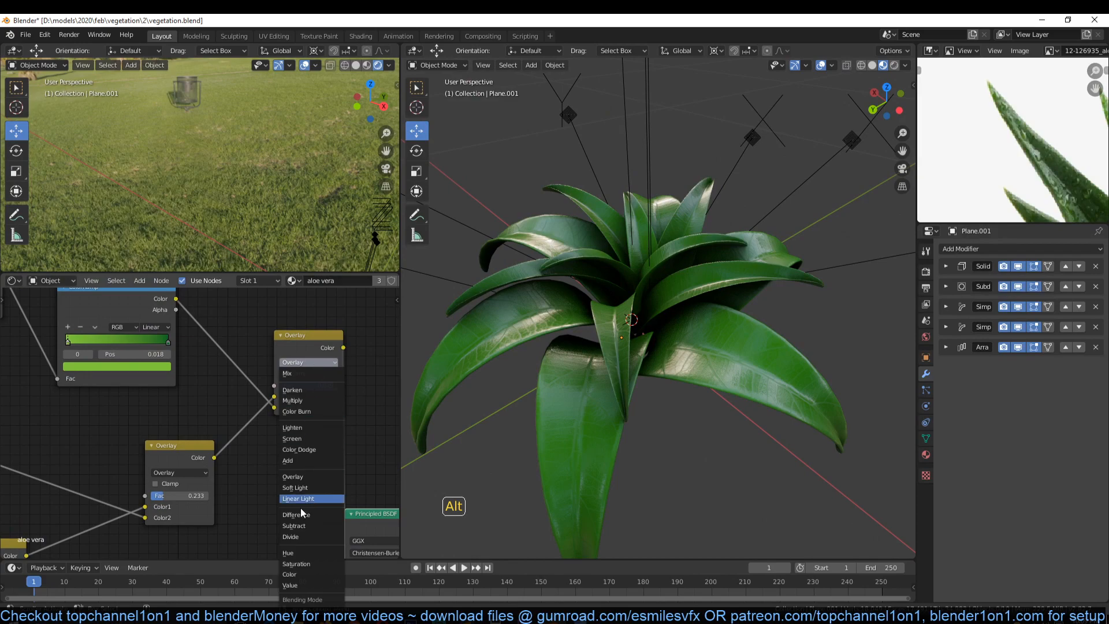
{"action": "left_click", "coordinate": [313, 462]}
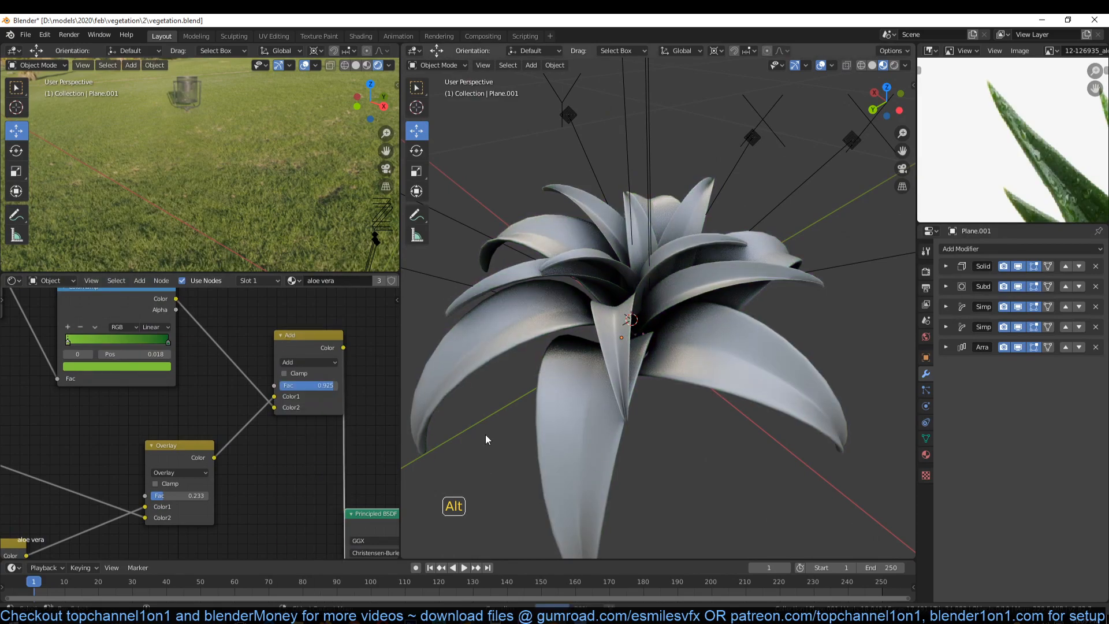
{"action": "mouse_move", "coordinate": [475, 417]}
{"action": "middle_mouse_down"}
{"action": "mouse_move", "coordinate": [563, 415]}
{"action": "mouse_move", "coordinate": [383, 452]}
{"action": "middle_mouse_up"}
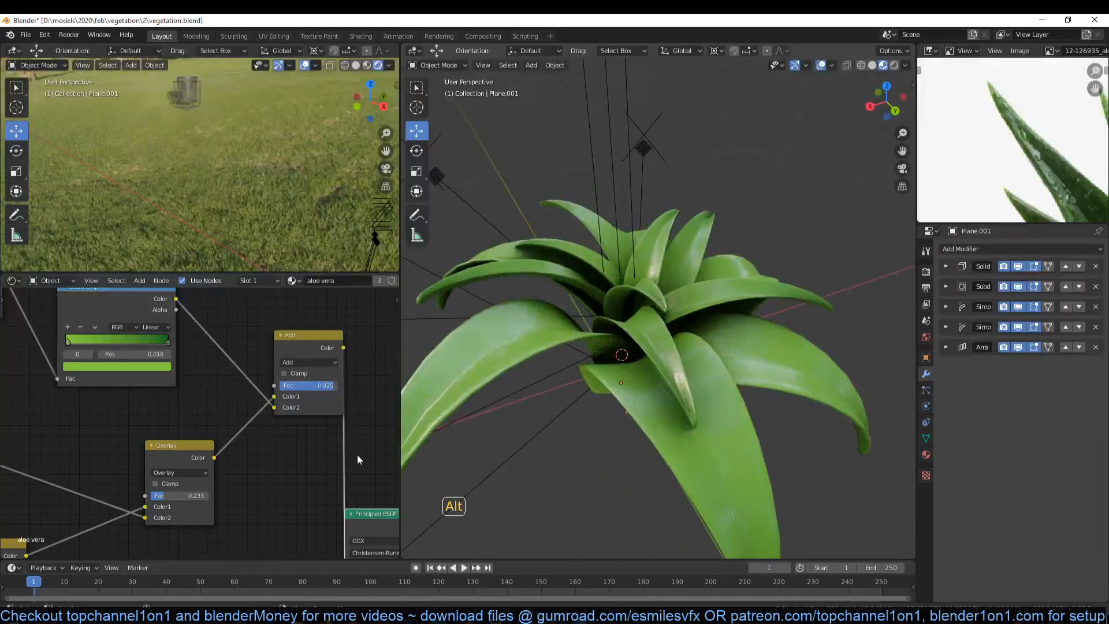
{"action": "left_click_drag", "start_coordinate": [324, 386], "coordinate": [334, 386]}
{"action": "middle_click_drag", "start_coordinate": [744, 304], "coordinate": [587, 346]}
Move the gradient ColorRamp's light green stop to about 0.186 and add another stop at about 0.023
{"action": "middle_click_drag", "start_coordinate": [124, 348], "coordinate": [109, 411]}
{"action": "mouse_move", "coordinate": [140, 407]}
{"action": "left_mouse_down"}
{"action": "mouse_move", "coordinate": [47, 404]}
{"action": "mouse_move", "coordinate": [67, 407]}
{"action": "left_mouse_up"}
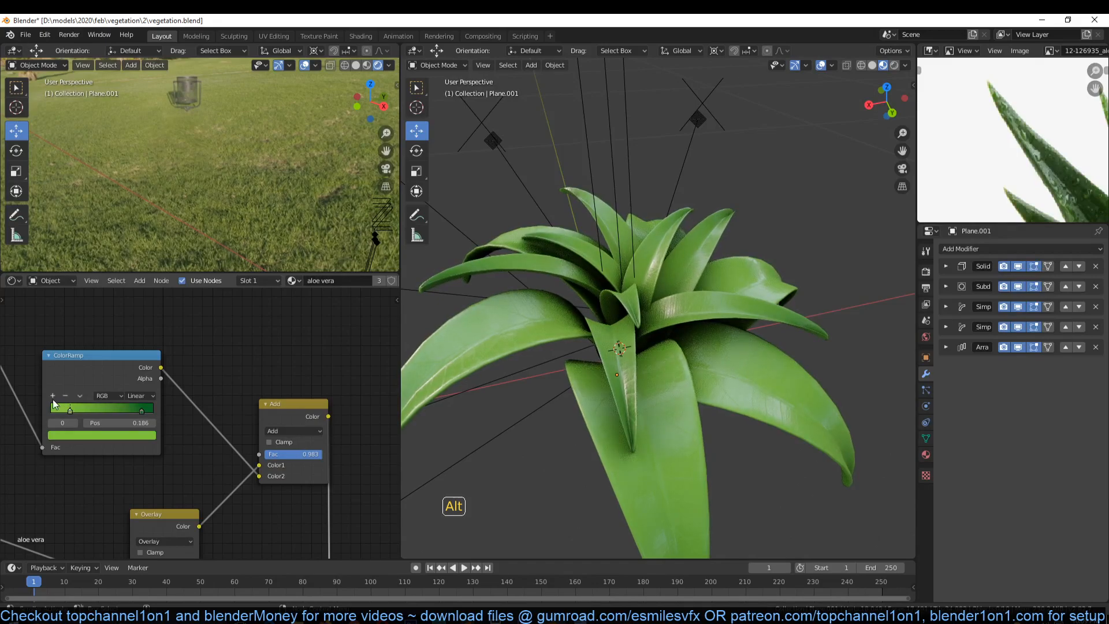
{"action": "left_click", "coordinate": [52, 397]}
{"action": "left_click", "coordinate": [57, 410]}
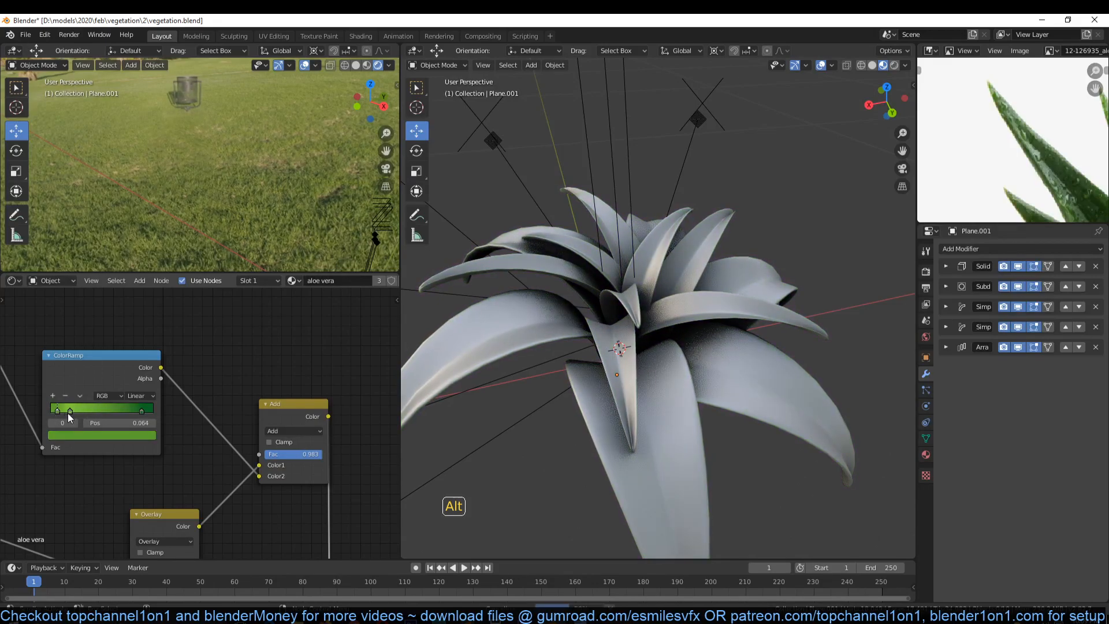
{"action": "left_click_drag", "start_coordinate": [52, 412], "coordinate": [48, 410]}
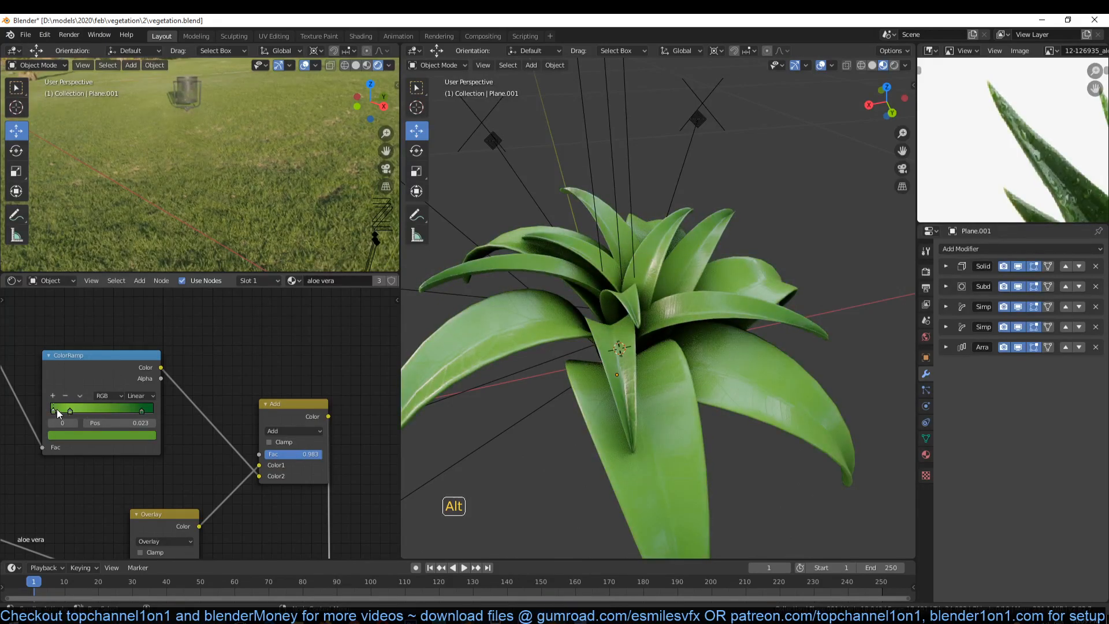
Recolor the ColorRamp stop at the leaf base pale yellow and check it on the plant
{"action": "left_click", "coordinate": [85, 435]}
{"action": "left_click", "coordinate": [133, 300]}
{"action": "left_click_drag", "start_coordinate": [132, 300], "coordinate": [133, 293]}
{"action": "left_click_drag", "start_coordinate": [72, 334], "coordinate": [73, 341]}
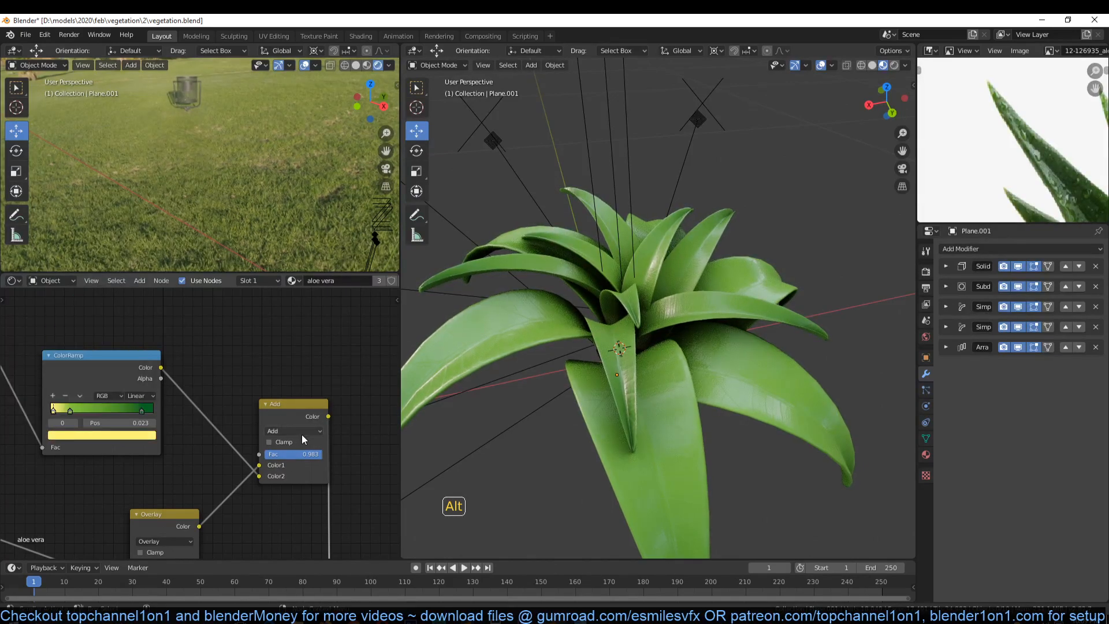
{"action": "scroll", "coordinate": [470, 386], "scroll_direction": "down", "scroll_amount": 5}
{"action": "middle_click_drag", "start_coordinate": [470, 386], "coordinate": [439, 404]}
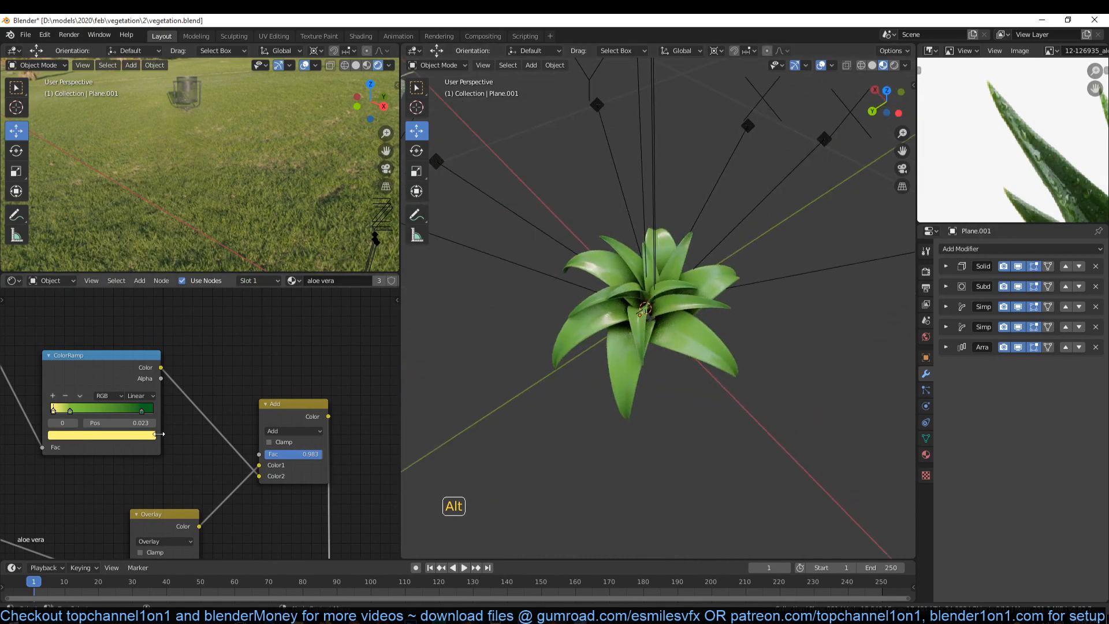
Move the ColorRamp's dark green stop to 0.500 and the light green stop to 0.100
{"action": "scroll", "coordinate": [202, 424], "scroll_direction": "up", "scroll_amount": 1}
{"action": "left_click", "coordinate": [119, 409]}
{"action": "left_click_drag", "start_coordinate": [113, 411], "coordinate": [81, 423]}
{"action": "middle_click_drag", "start_coordinate": [532, 411], "coordinate": [655, 348]}
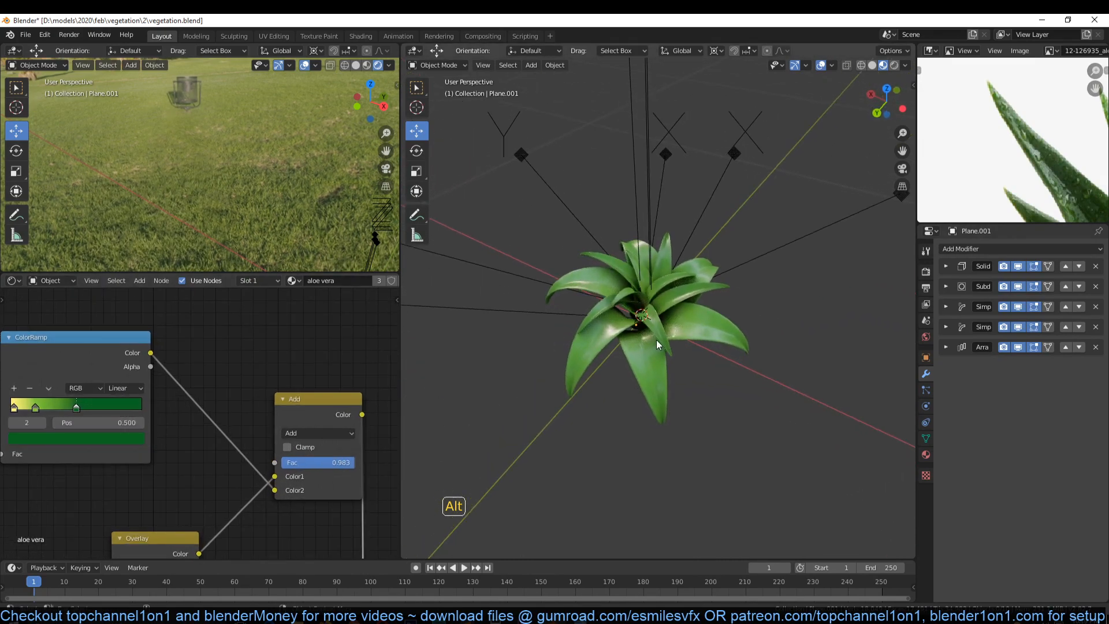
{"action": "middle_click_drag", "start_coordinate": [191, 400], "coordinate": [228, 396]}
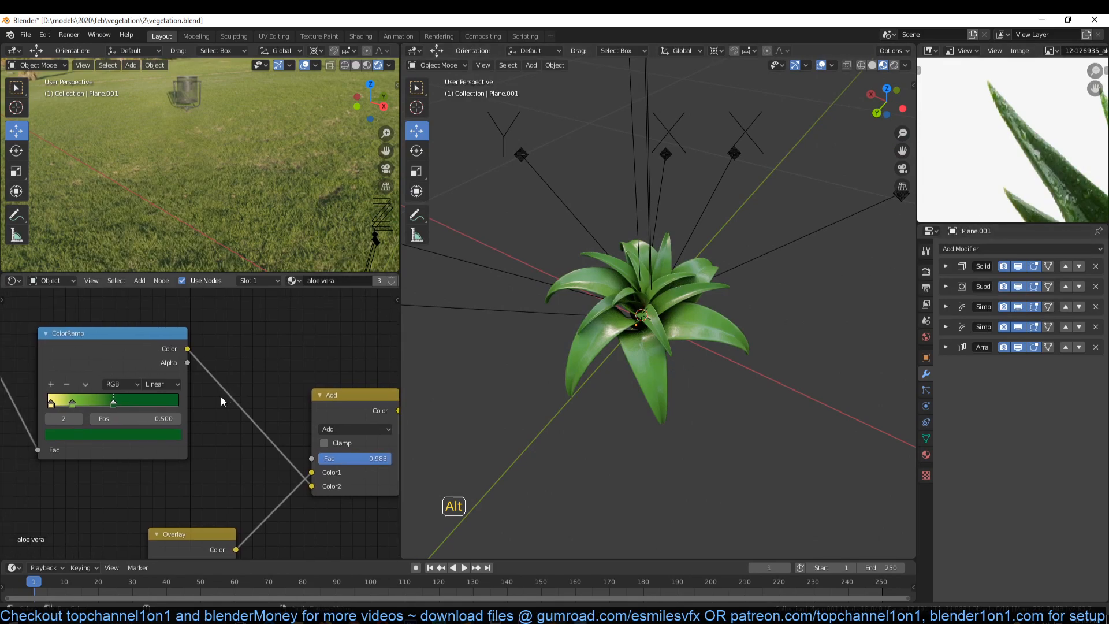
{"action": "left_click_drag", "start_coordinate": [73, 410], "coordinate": [65, 408]}
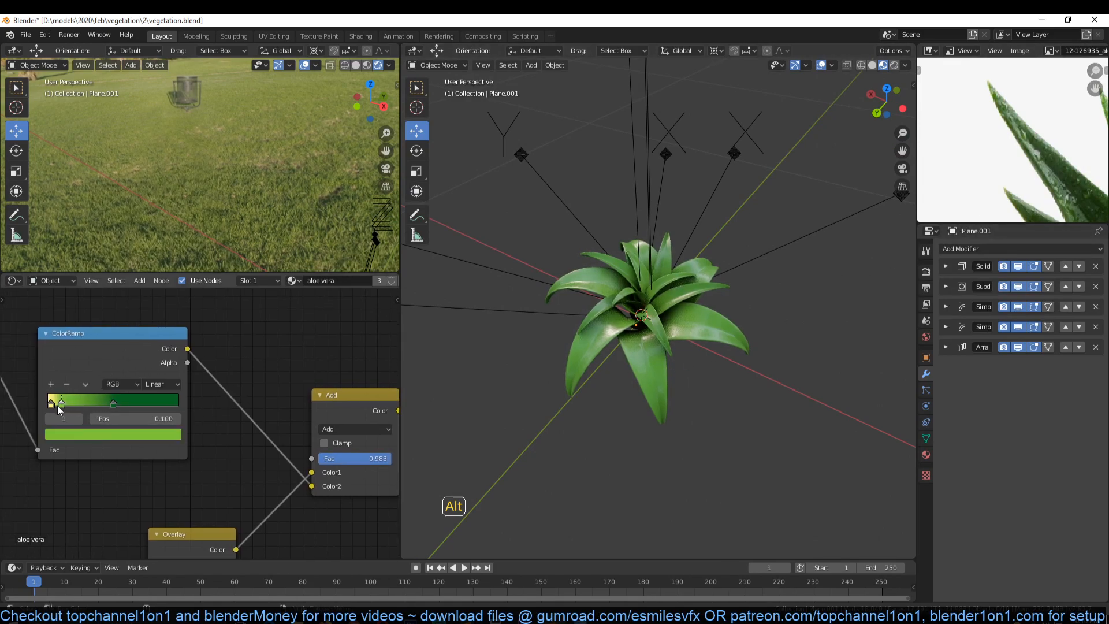
Save the file and move the Add mix node down beside the Overlay node
{"action": "scroll", "coordinate": [565, 379], "scroll_direction": "down", "scroll_amount": 3}
{"action": "key", "text": "ctrl+s"}
{"action": "scroll", "coordinate": [297, 461], "scroll_direction": "down", "scroll_amount": 4}
{"action": "middle_click_drag", "start_coordinate": [340, 472], "coordinate": [196, 446]}
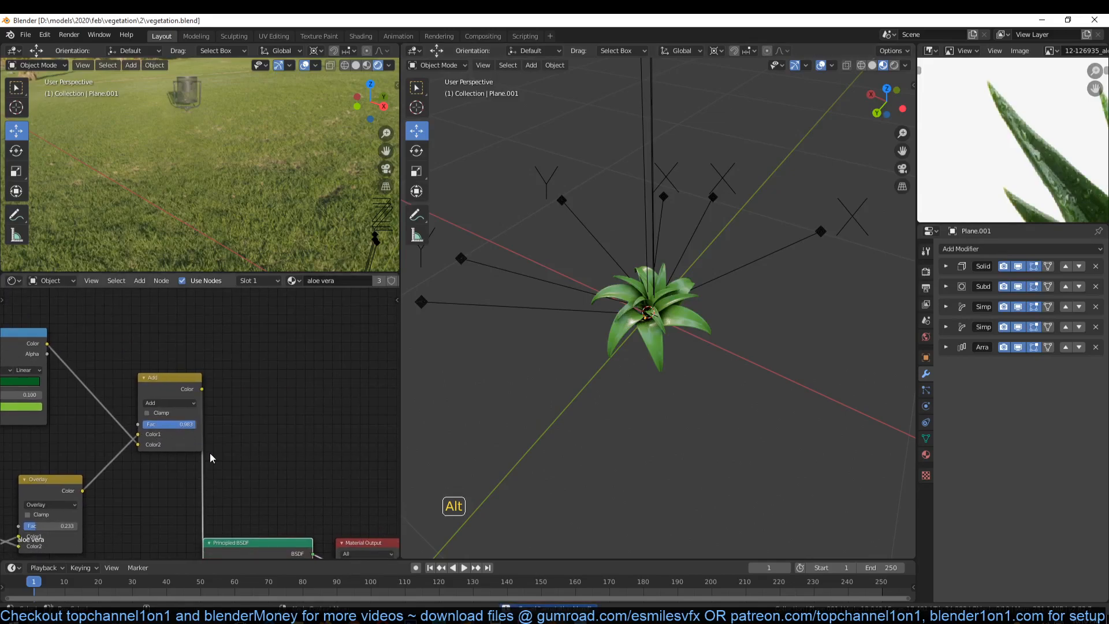
{"action": "scroll", "coordinate": [196, 450], "scroll_direction": "down", "scroll_amount": 1}
{"action": "left_click_drag", "start_coordinate": [185, 397], "coordinate": [160, 458]}
Examine the leaf surface and spots in the aloe reference photos, including the aloe image in Windows Photo Viewer
{"action": "scroll", "coordinate": [998, 188], "scroll_direction": "up", "scroll_amount": 1}
{"action": "scroll", "coordinate": [998, 189], "scroll_direction": "up", "scroll_amount": 4}
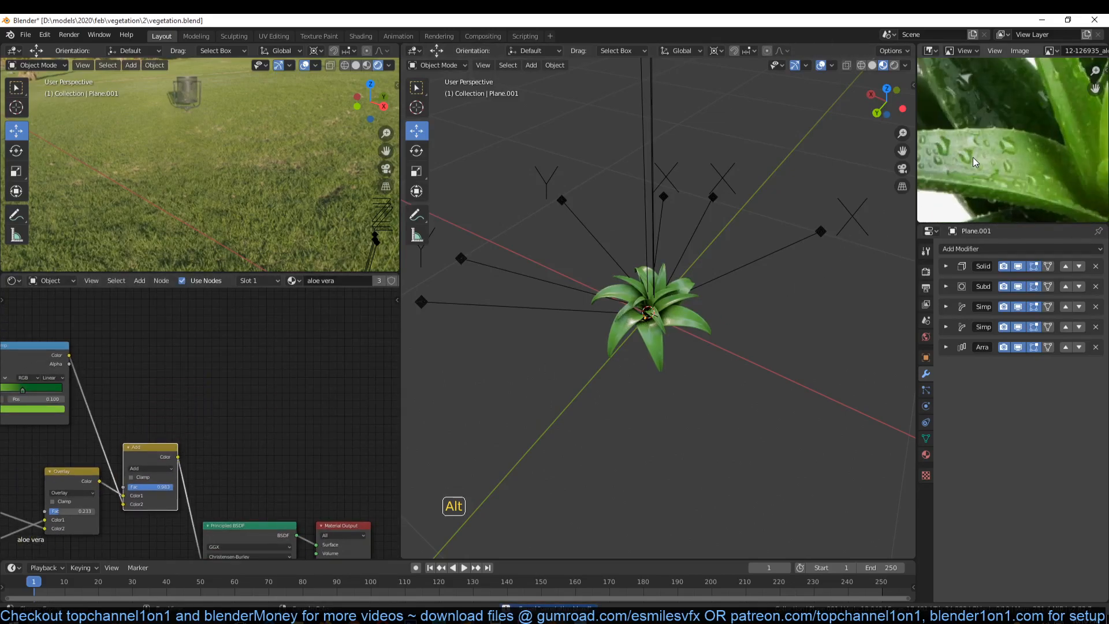
{"action": "key", "text": "alt+Tab"}
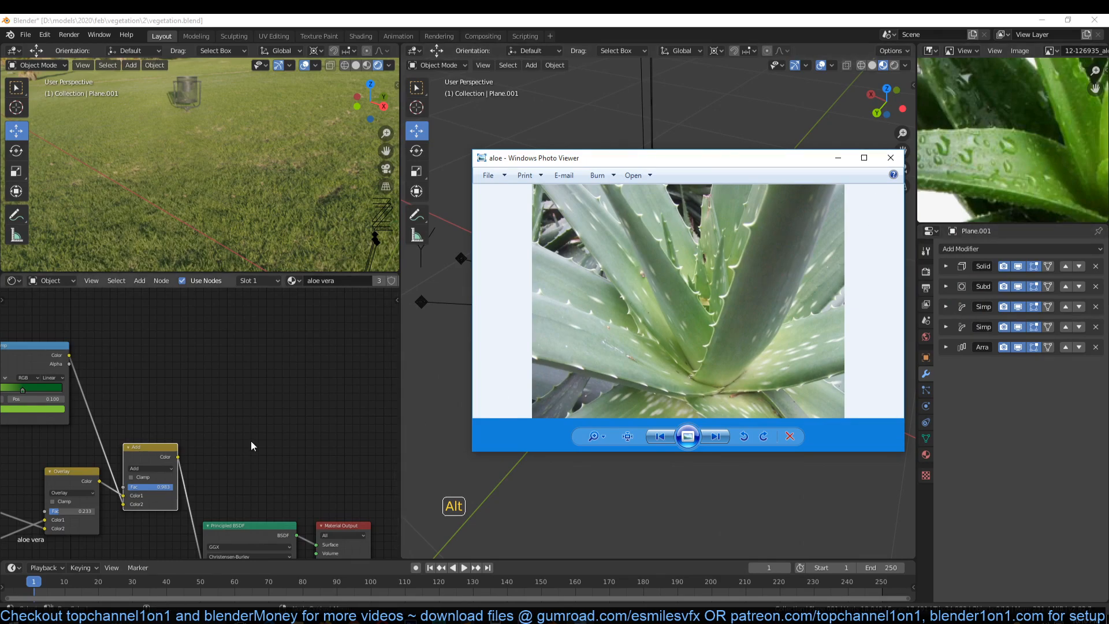
{"action": "key", "text": "alt+Tab"}
{"action": "scroll", "coordinate": [255, 450], "scroll_direction": "down", "scroll_amount": 2}
Save the file and duplicate the plant with its helper objects, placing the copy toward negative X in top view
{"action": "key", "text": "ctrl+s"}
{"action": "key", "text": "Home"}
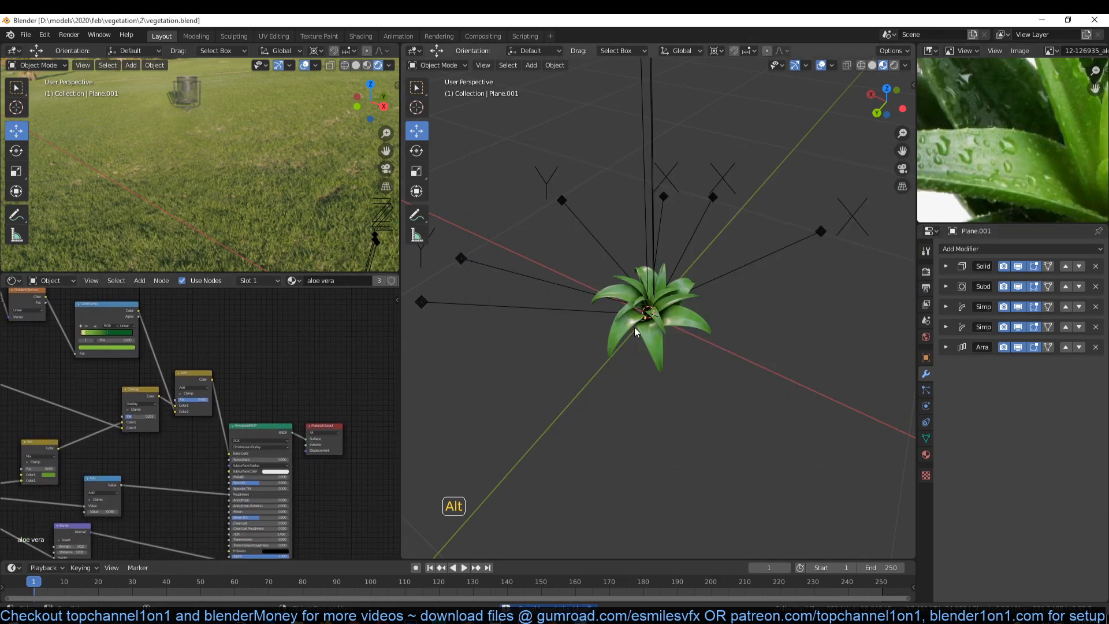
{"action": "scroll", "coordinate": [754, 361], "scroll_direction": "up", "scroll_amount": 4}
{"action": "middle_click_drag", "start_coordinate": [748, 356], "coordinate": [743, 323]}
{"action": "left_click_drag", "start_coordinate": [556, 255], "coordinate": [684, 384]}
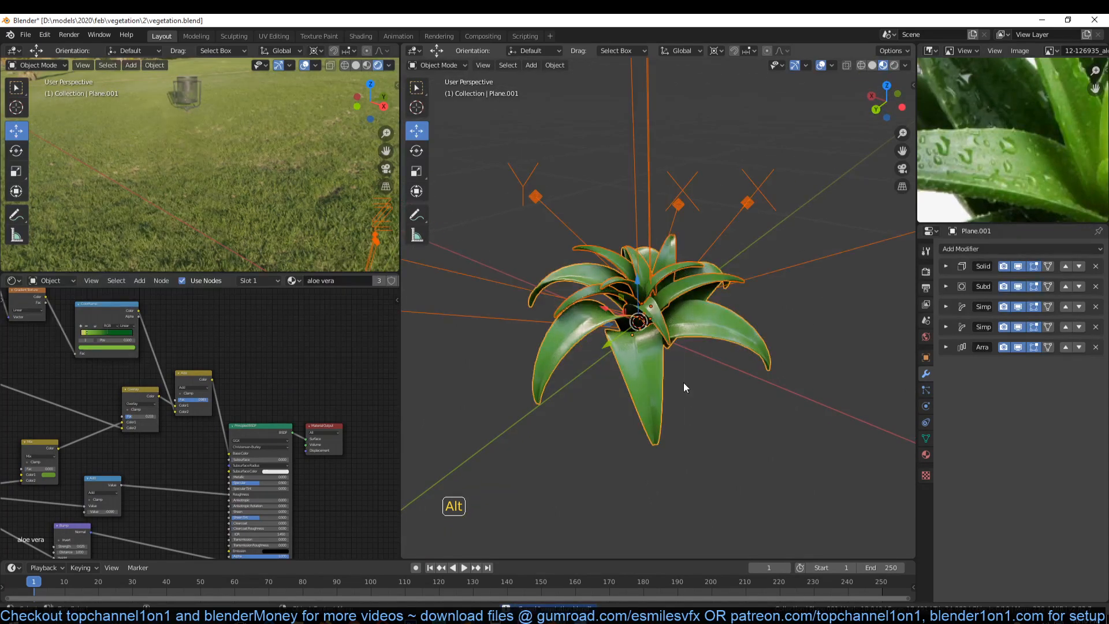
{"action": "scroll", "coordinate": [678, 369], "scroll_direction": "down", "scroll_amount": 5}
{"action": "key", "text": "KP_7"}
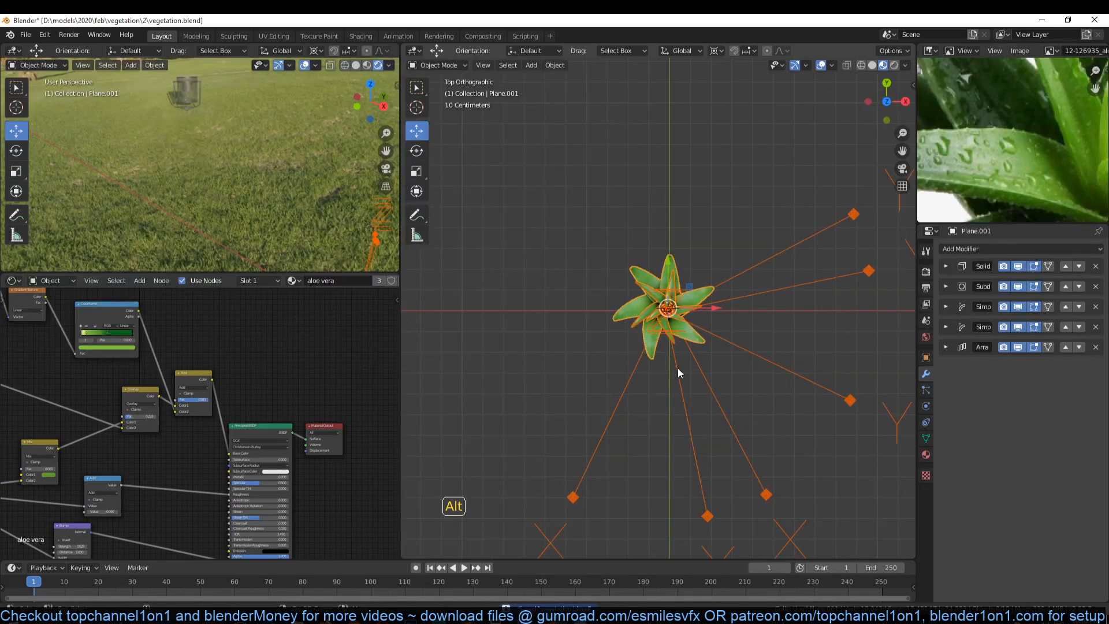
{"action": "key", "text": "shift+d"}
{"action": "left_click", "coordinate": [447, 358]}
{"action": "key", "text": "alt+a"}
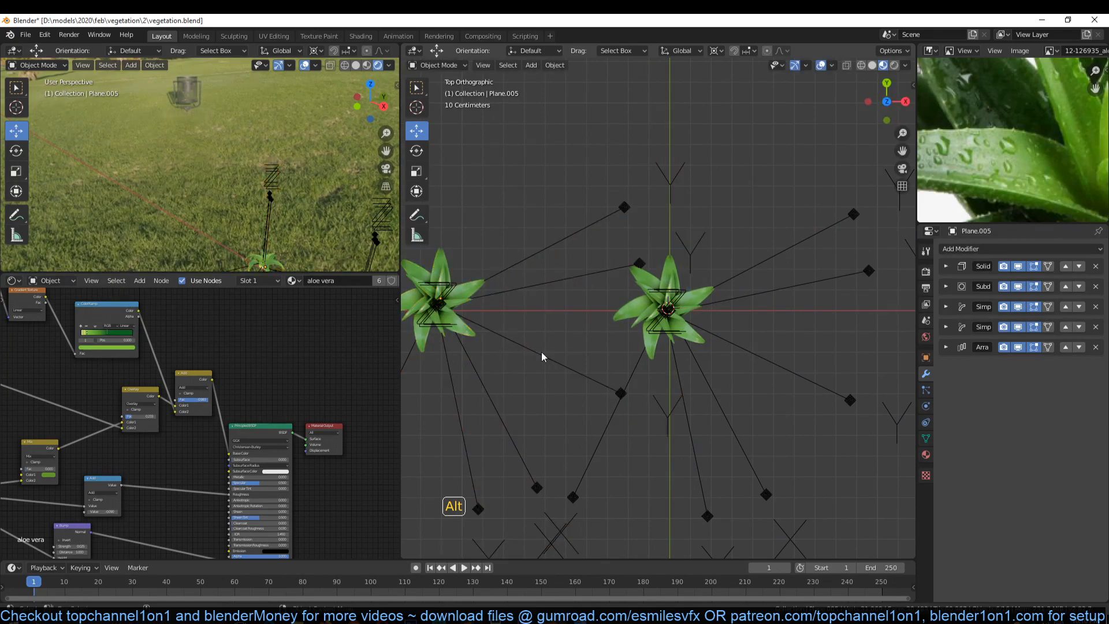
Switch to the tutorials folder in File Explorer and check the part 2 and part 1 plant essentials videos in VLC
{"action": "left_click", "coordinate": [298, 616]}
{"action": "left_click", "coordinate": [283, 593]}
{"action": "double_click", "coordinate": [237, 89]}
{"action": "key", "text": "space"}
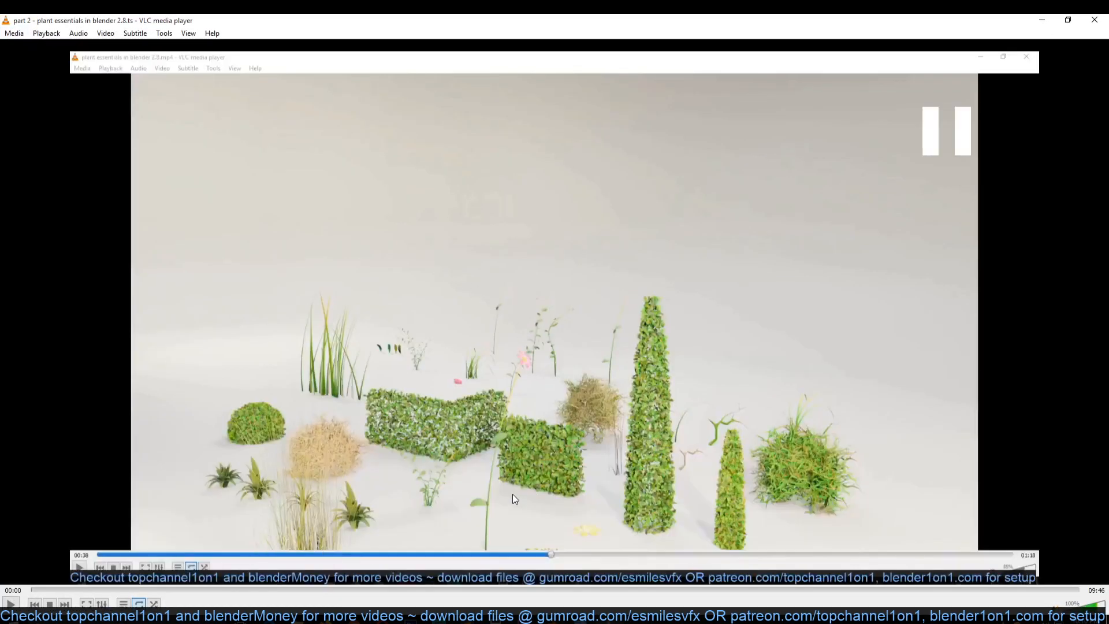
{"action": "key", "text": "space"}
{"action": "scroll", "coordinate": [578, 470], "scroll_direction": "down", "scroll_amount": 7}
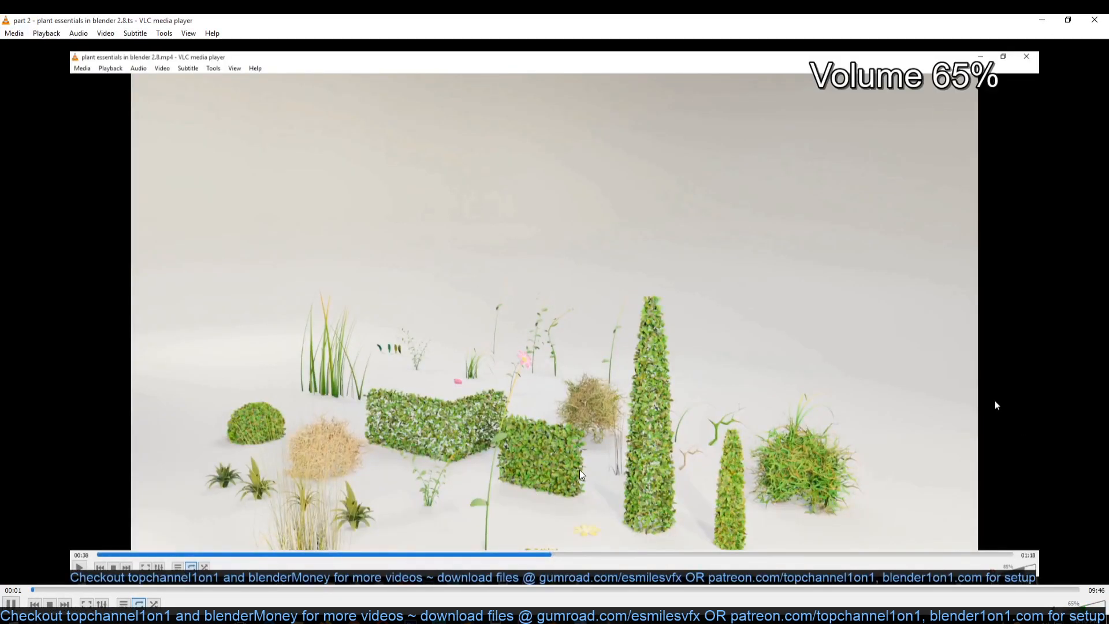
{"action": "key", "text": "space"}
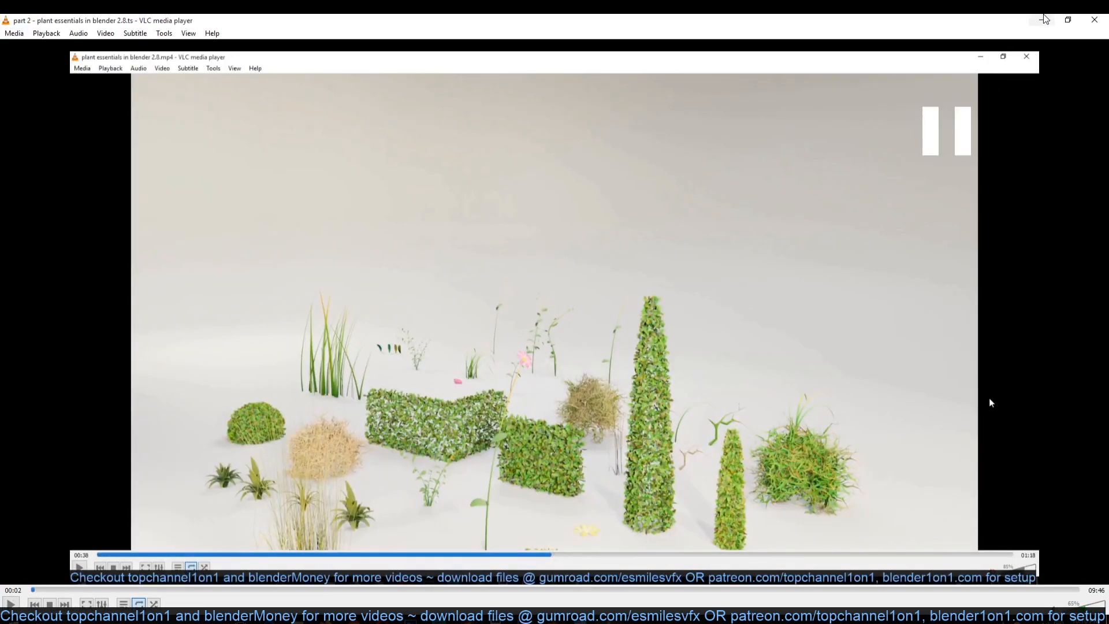
{"action": "left_click", "coordinate": [1092, 21]}
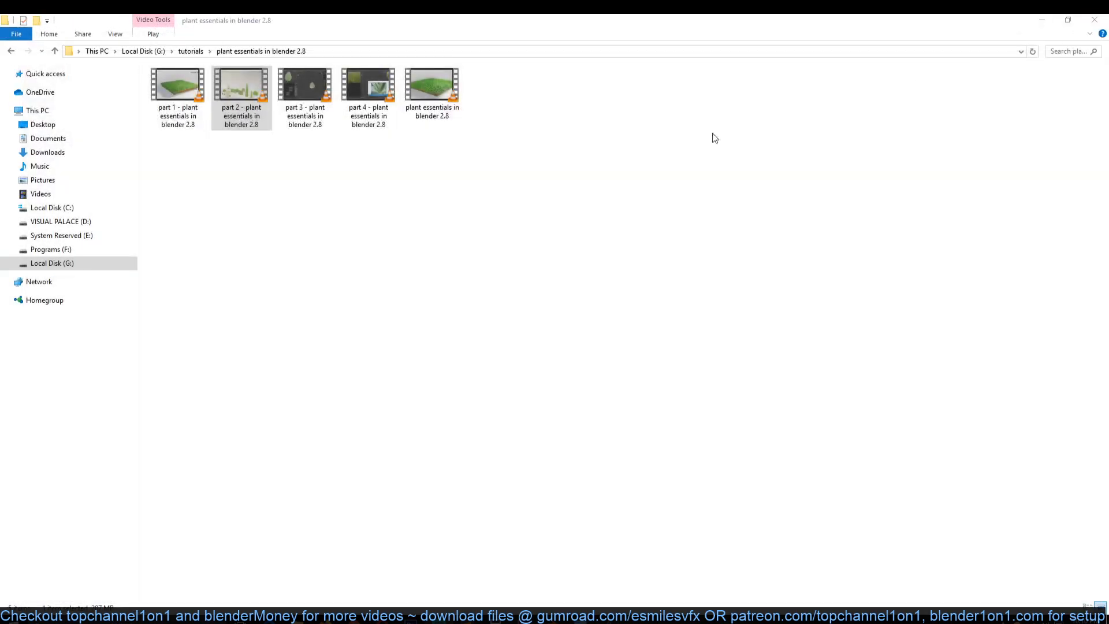
{"action": "double_click", "coordinate": [193, 102]}
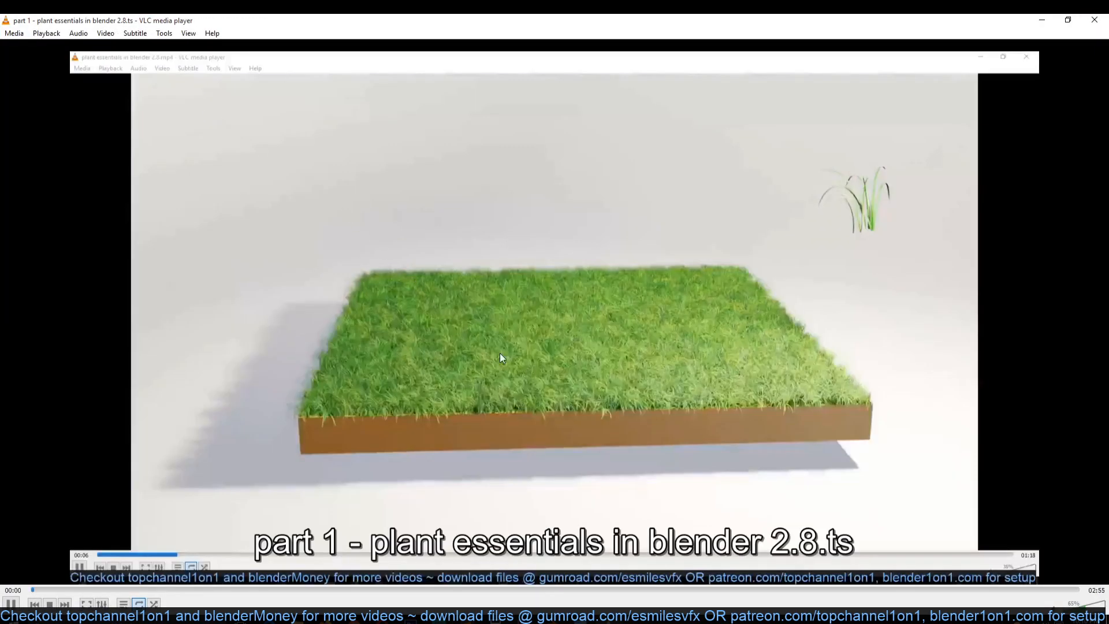
{"action": "key", "text": "space"}
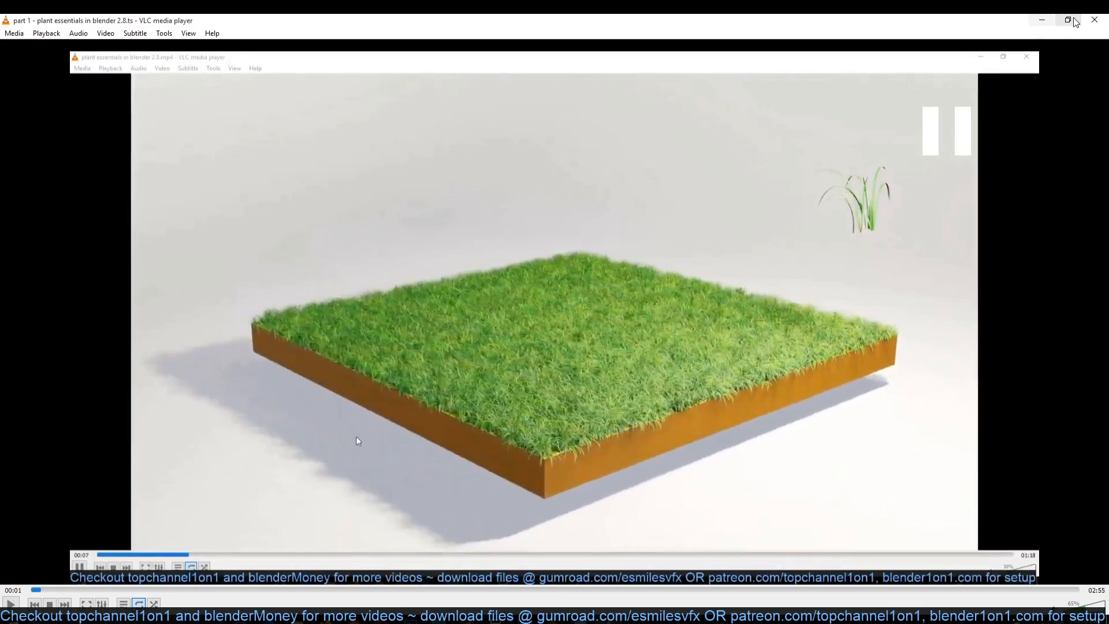
{"action": "left_click", "coordinate": [1095, 20]}
Play the plant essentials in blender 2.8 video, examine the spotted leaves around 01:01, and return to Blender
{"action": "double_click", "coordinate": [416, 87]}
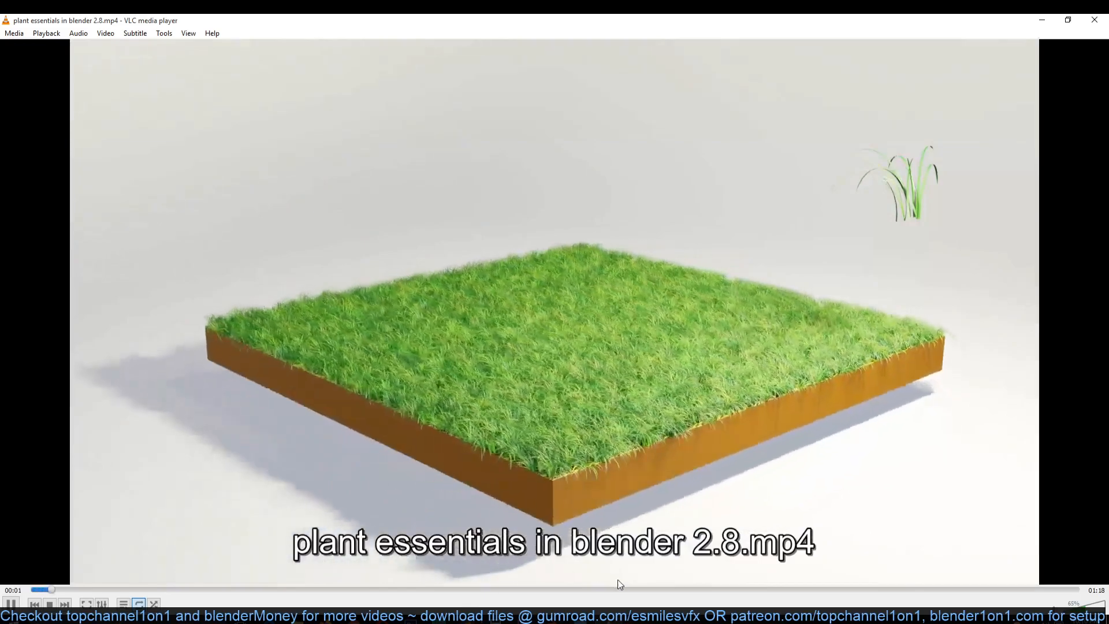
{"action": "left_click", "coordinate": [380, 589]}
{"action": "scroll", "coordinate": [495, 485], "scroll_direction": "down", "scroll_amount": 5}
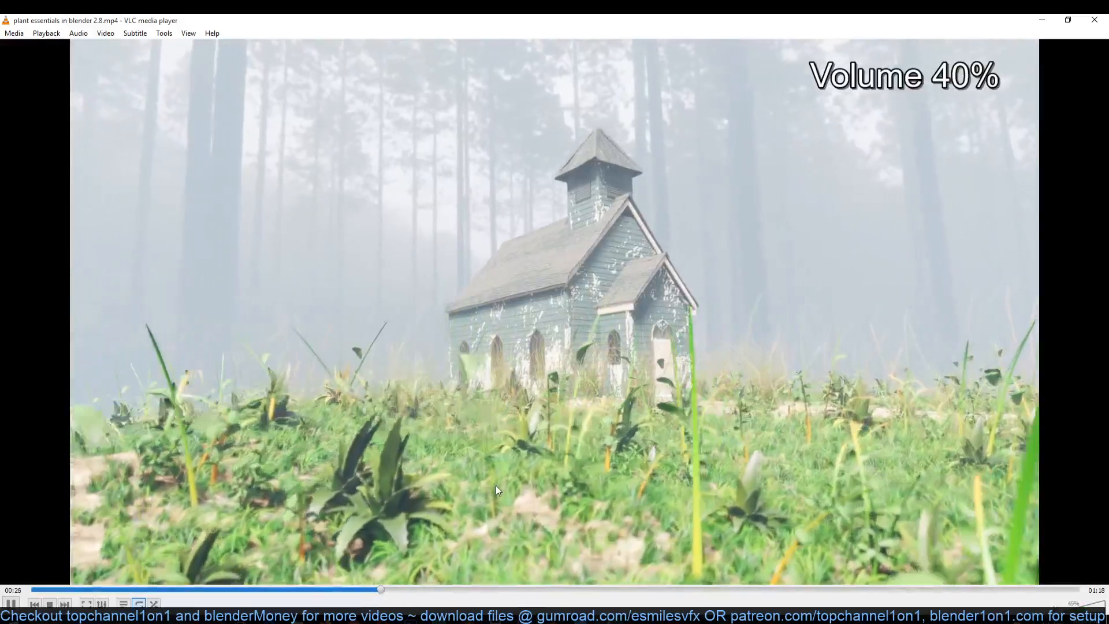
{"action": "scroll", "coordinate": [496, 485], "scroll_direction": "down", "scroll_amount": 4}
{"action": "left_click", "coordinate": [663, 589]}
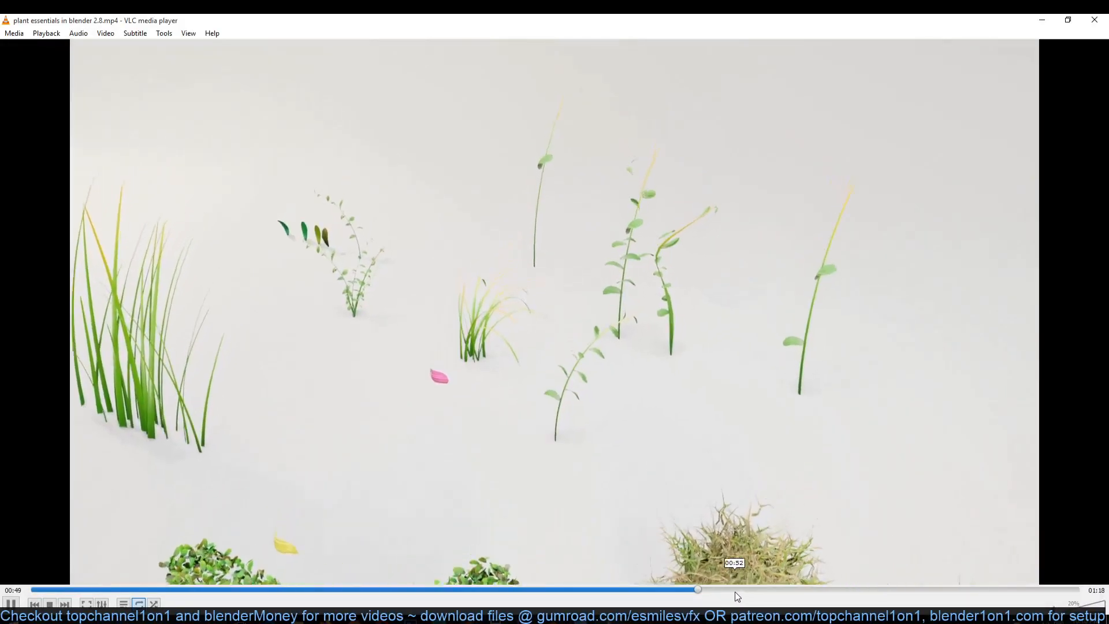
{"action": "left_click", "coordinate": [735, 591]}
{"action": "left_click", "coordinate": [782, 591]}
{"action": "left_click", "coordinate": [804, 590]}
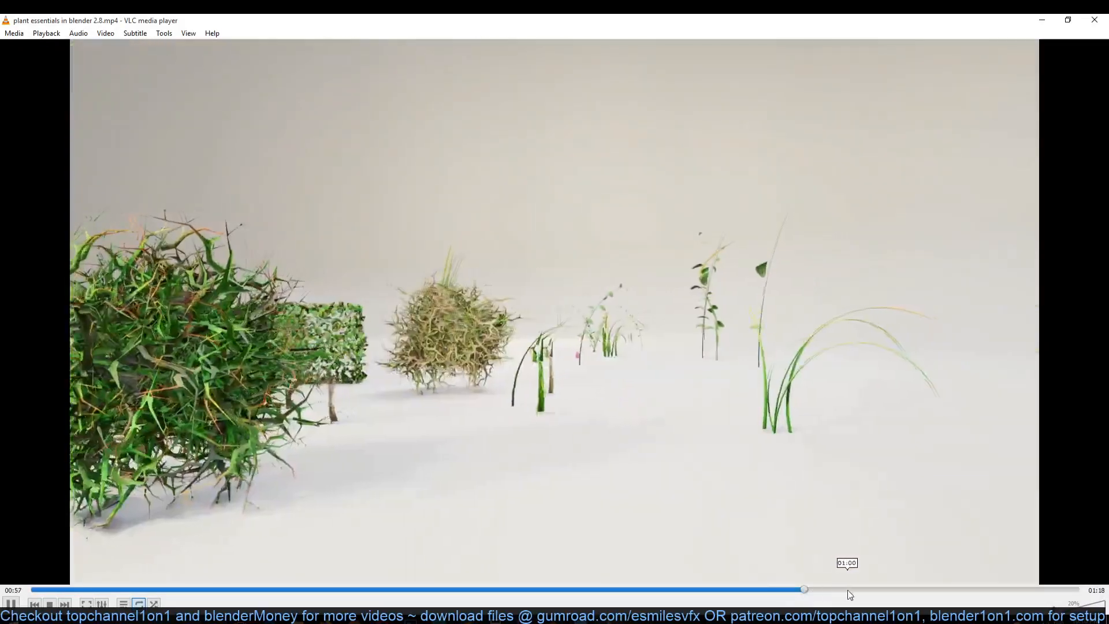
{"action": "left_click", "coordinate": [848, 589]}
{"action": "left_click", "coordinate": [603, 348]}
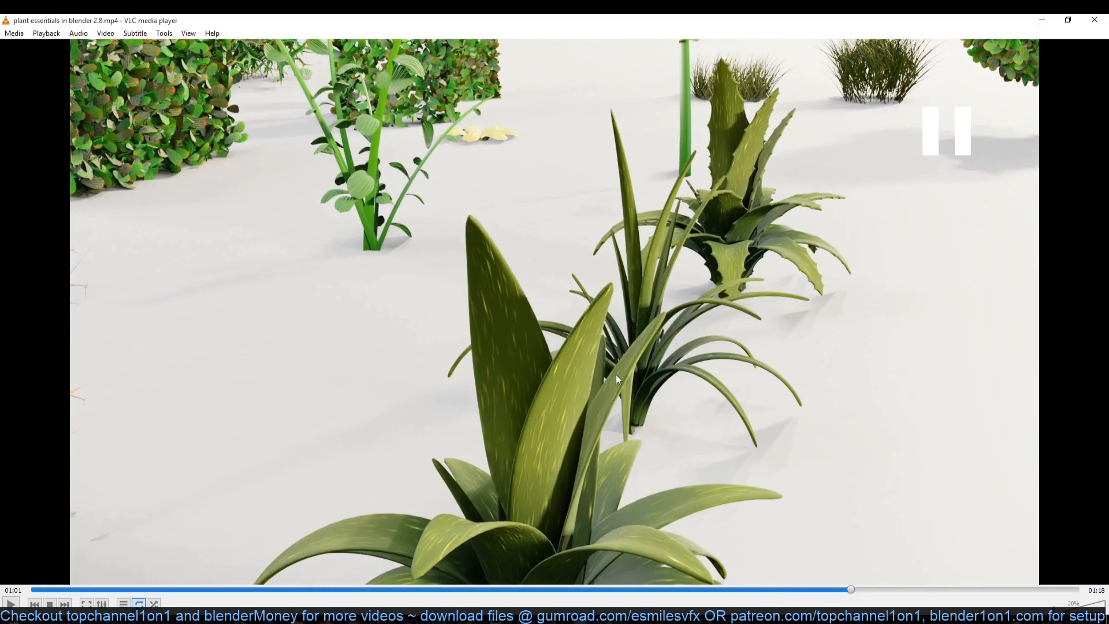
{"action": "left_click", "coordinate": [659, 323]}
{"action": "left_click", "coordinate": [658, 382]}
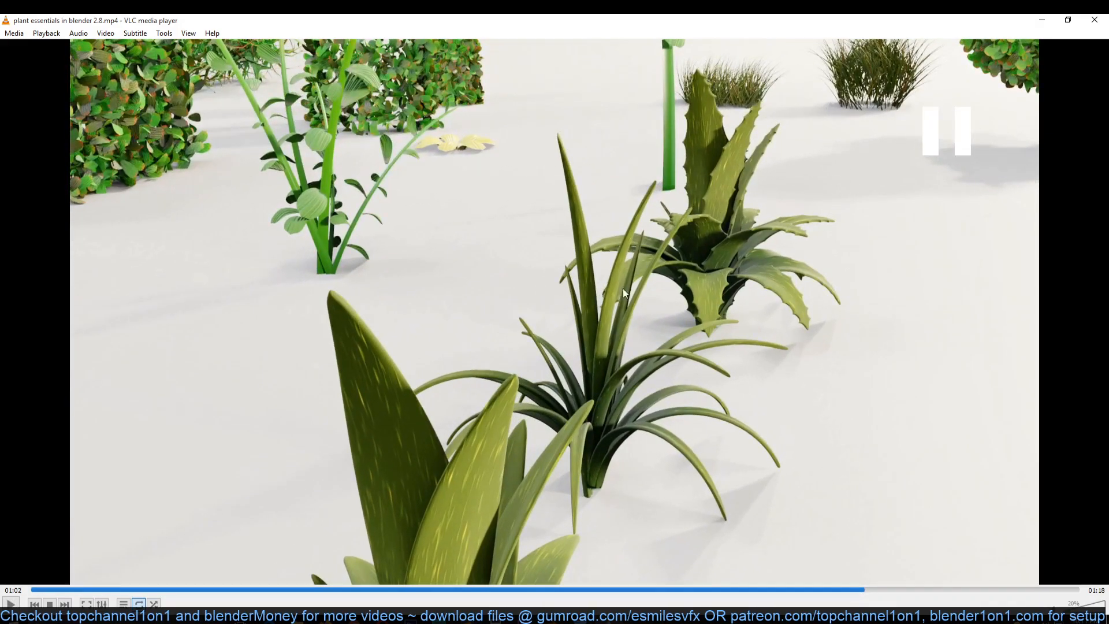
{"action": "left_click", "coordinate": [1043, 19]}
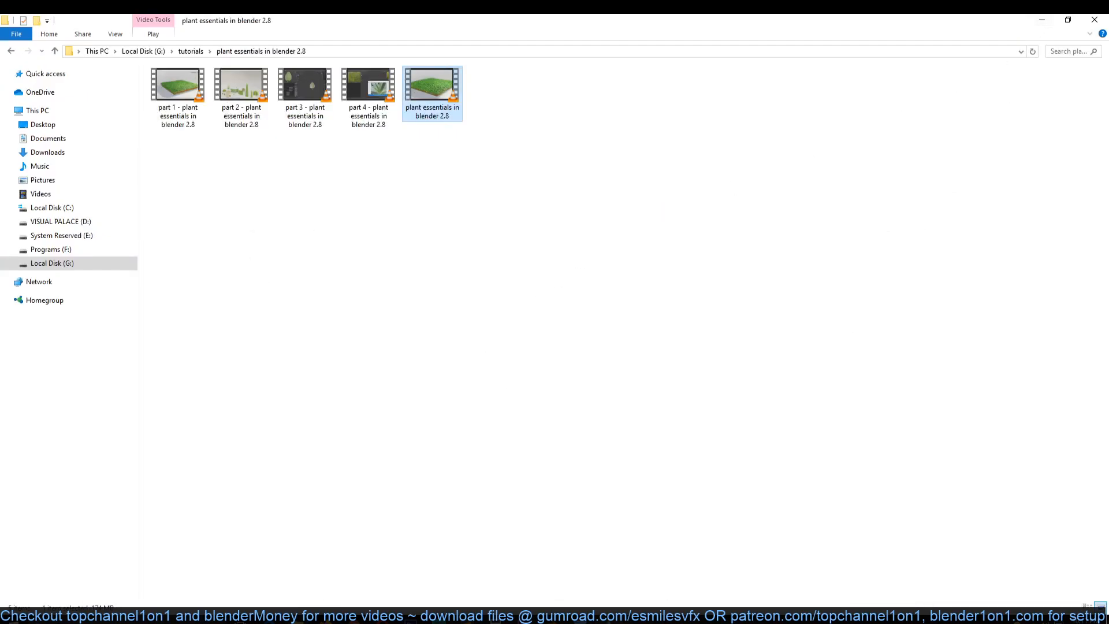
{"action": "key", "text": "alt+Tab"}
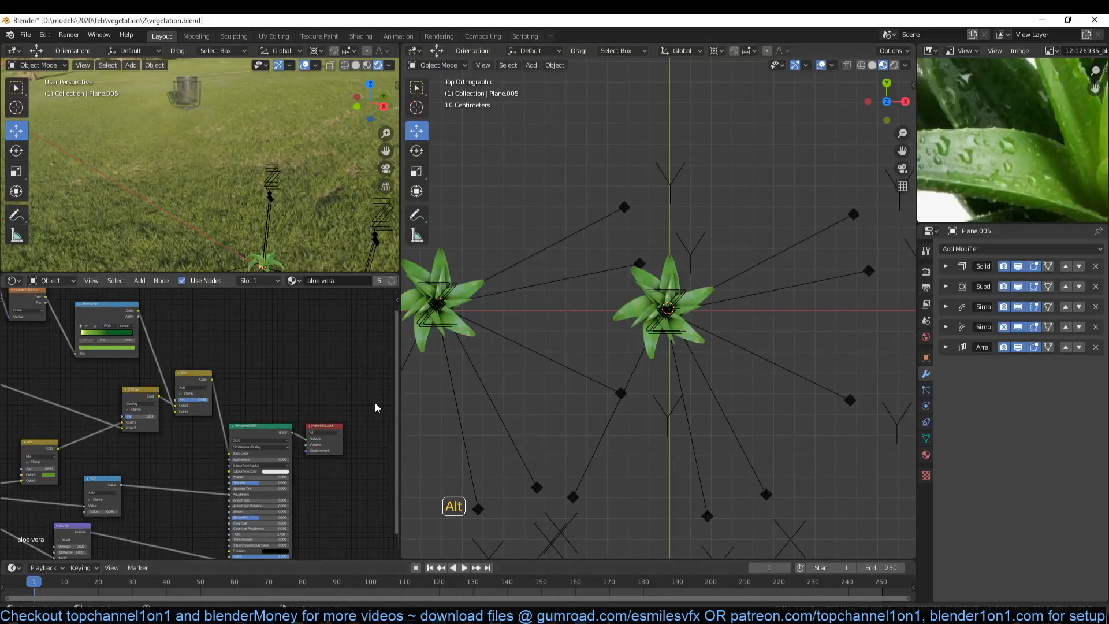
Add a Noise Texture node ahead of the image texture in the aloe vera material and preview its output on the plants
{"action": "scroll", "coordinate": [221, 434], "scroll_direction": "down", "scroll_amount": 3}
{"action": "middle_click_drag", "start_coordinate": [203, 457], "coordinate": [282, 411]}
{"action": "middle_click_drag", "start_coordinate": [229, 440], "coordinate": [283, 412]}
{"action": "scroll", "coordinate": [179, 431], "scroll_direction": "up", "scroll_amount": 5}
{"action": "middle_click_drag", "start_coordinate": [141, 448], "coordinate": [216, 432]}
{"action": "middle_click_drag", "start_coordinate": [132, 455], "coordinate": [272, 463]}
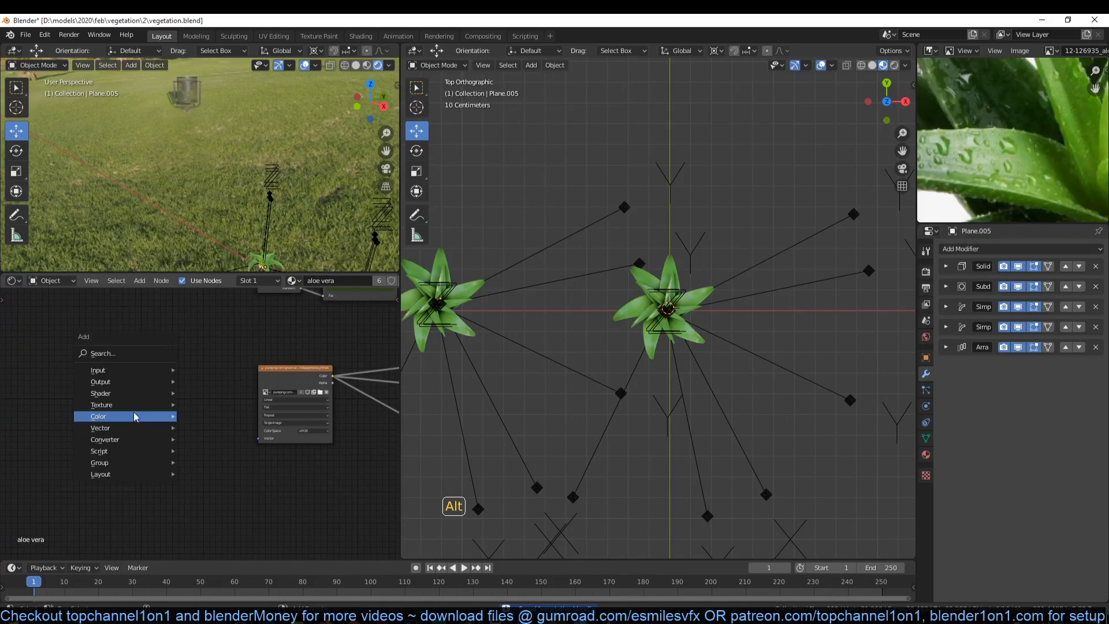
{"action": "key", "text": "shift+a"}
{"action": "mouse_move", "coordinate": [102, 406]}
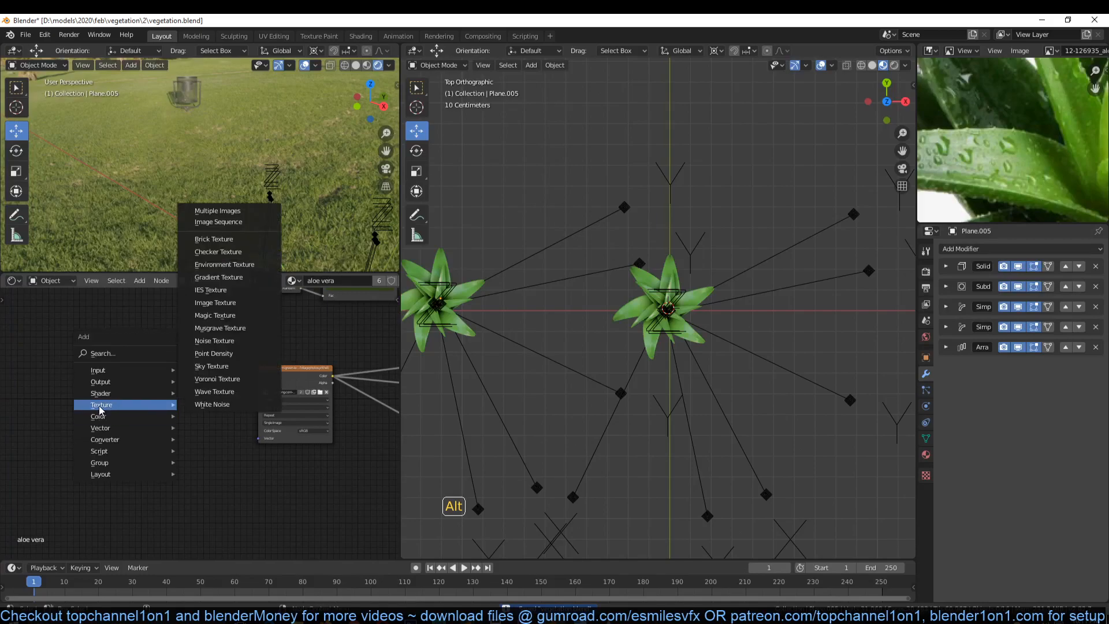
{"action": "left_click", "coordinate": [223, 344]}
{"action": "left_click", "coordinate": [104, 364]}
{"action": "left_click", "coordinate": [130, 373], "text": "ctrl+shift"}
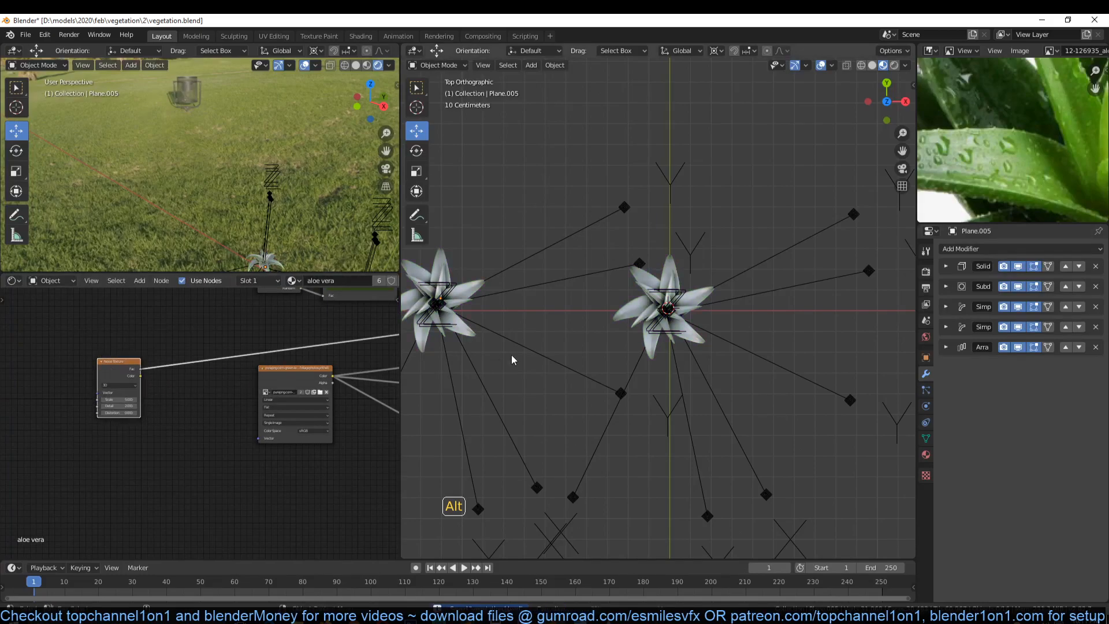
Examine the noise pattern on the duplicated plant's leaves up close from several angles
{"action": "scroll", "coordinate": [505, 354], "scroll_direction": "up", "scroll_amount": 3}
{"action": "middle_click_drag", "start_coordinate": [421, 422], "coordinate": [729, 433], "text": "shift"}
{"action": "scroll", "coordinate": [632, 414], "scroll_direction": "up", "scroll_amount": 3}
{"action": "middle_click_drag", "start_coordinate": [633, 414], "coordinate": [715, 389]}
{"action": "middle_click_drag", "start_coordinate": [149, 448], "coordinate": [199, 517]}
{"action": "scroll", "coordinate": [169, 467], "scroll_direction": "up", "scroll_amount": 2}
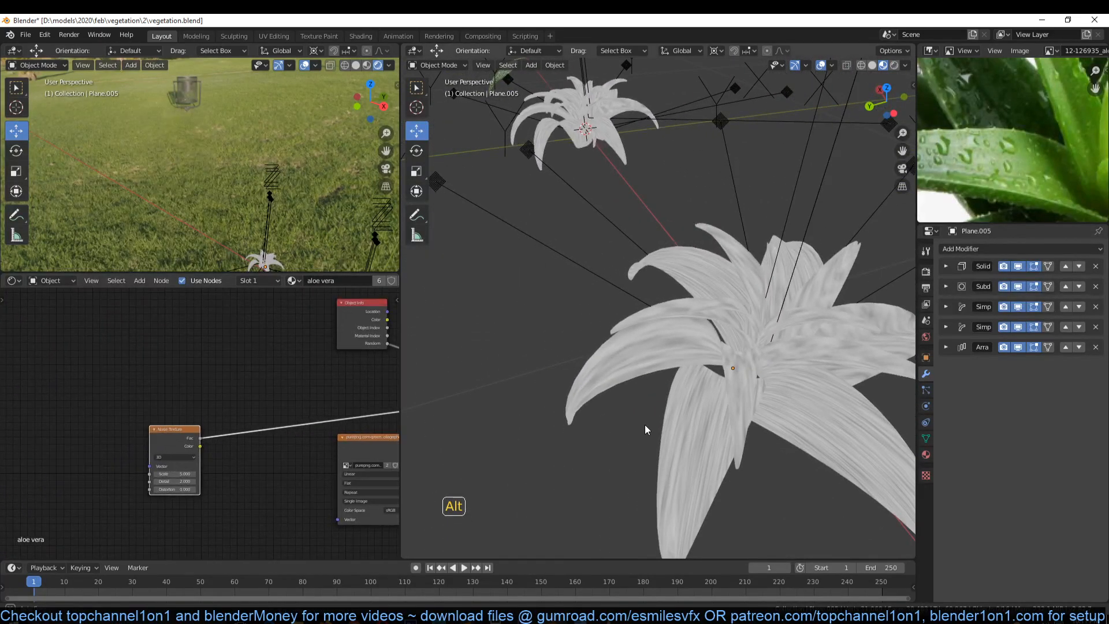
{"action": "middle_click_drag", "start_coordinate": [646, 425], "coordinate": [624, 354]}
{"action": "middle_click_drag", "start_coordinate": [706, 393], "coordinate": [729, 372]}
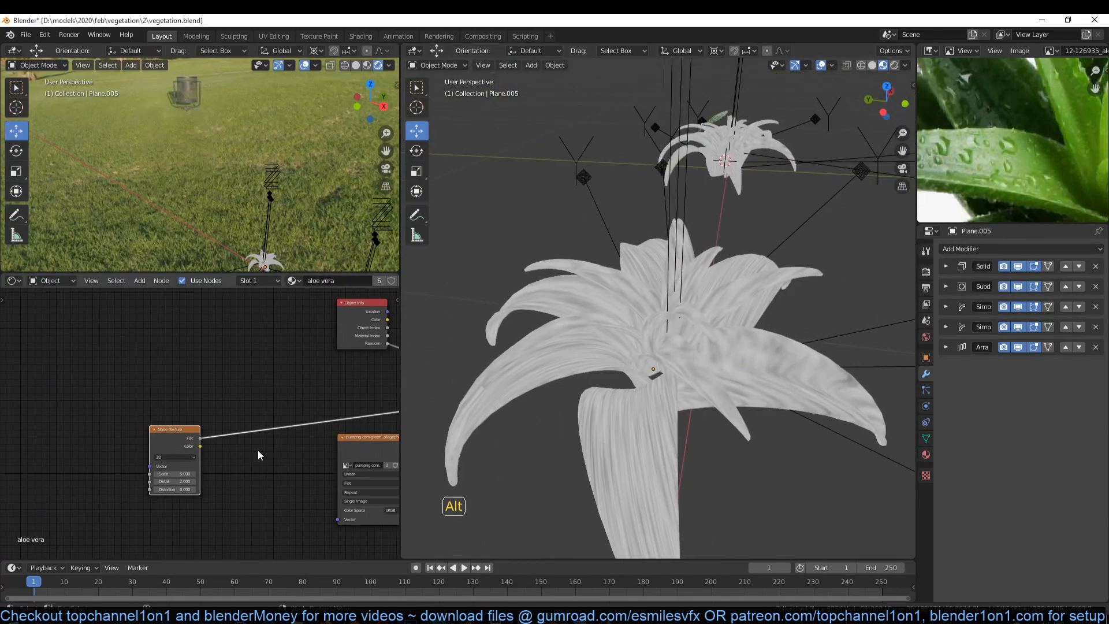
Insert a ColorRamp node on the link coming from the Noise Texture's Fac output
{"action": "scroll", "coordinate": [237, 436], "scroll_direction": "down", "scroll_amount": 4, "text": "ctrl"}
{"action": "key", "text": "shift+a"}
{"action": "mouse_move", "coordinate": [188, 457]}
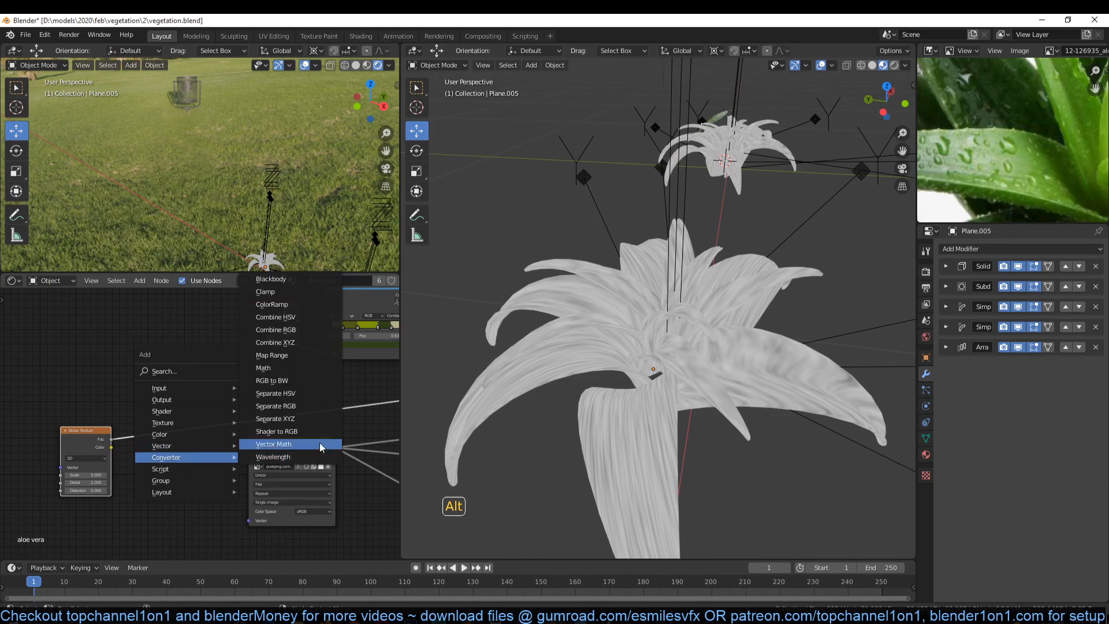
{"action": "left_click", "coordinate": [292, 305]}
{"action": "left_click", "coordinate": [169, 375]}
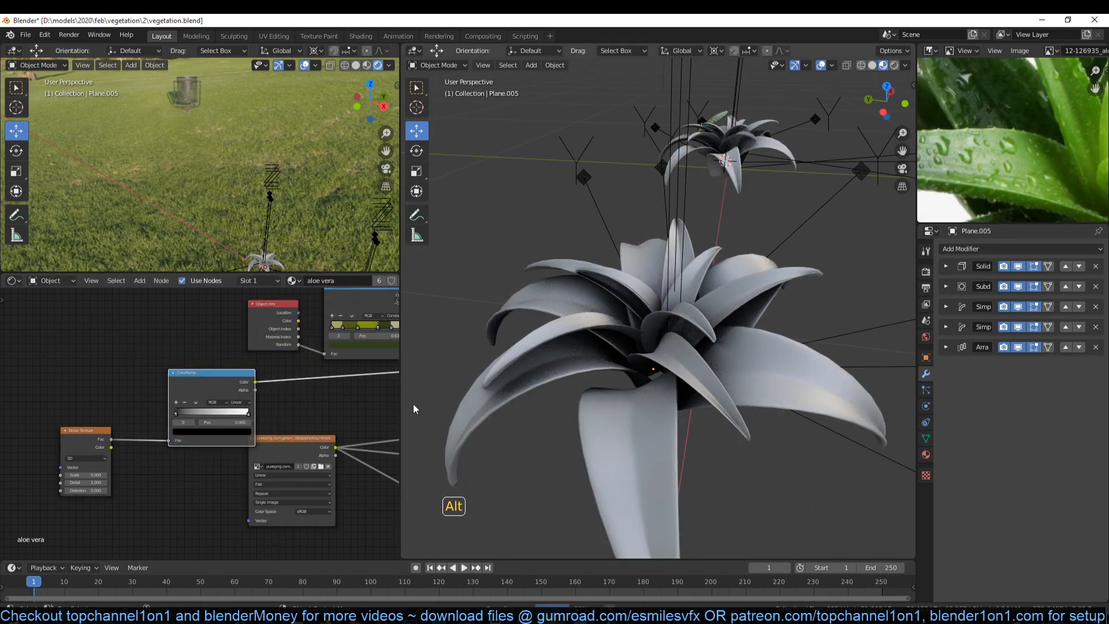
Increase the spot contrast by bringing the noise ColorRamp's stops closer together, with the white stop at position 0.600
{"action": "mouse_move", "coordinate": [178, 412]}
{"action": "left_mouse_down"}
{"action": "mouse_move", "coordinate": [227, 415]}
{"action": "mouse_move", "coordinate": [203, 412]}
{"action": "left_mouse_up"}
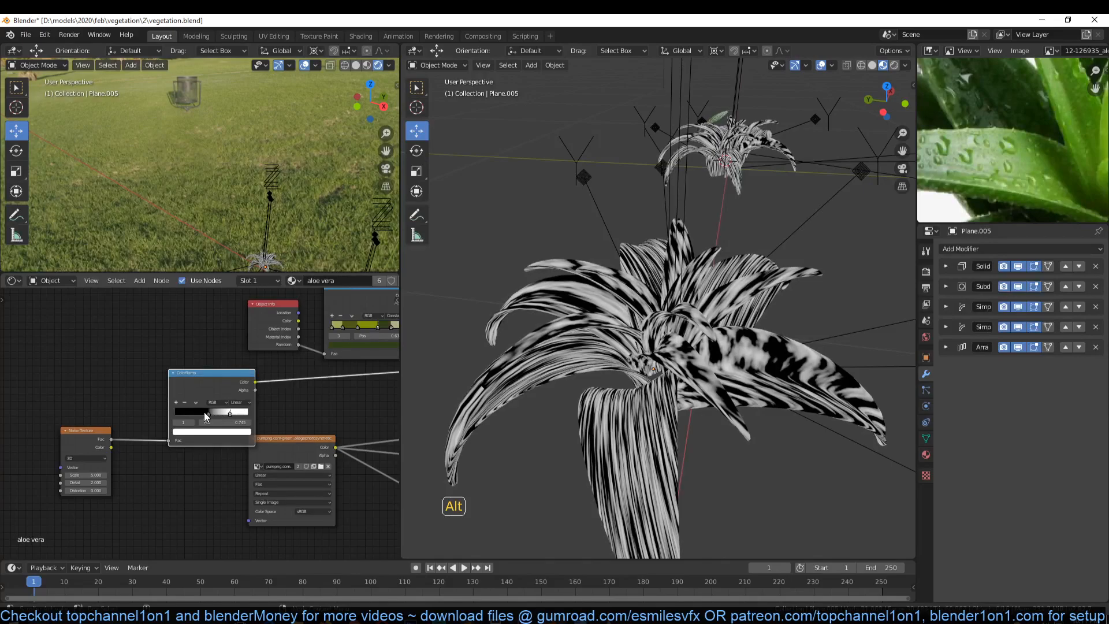
{"action": "mouse_move", "coordinate": [554, 407]}
{"action": "left_mouse_down", "text": "alt"}
{"action": "mouse_move", "coordinate": [641, 409]}
{"action": "mouse_move", "coordinate": [607, 389]}
{"action": "mouse_move", "coordinate": [543, 399]}
{"action": "left_mouse_up", "text": "alt"}
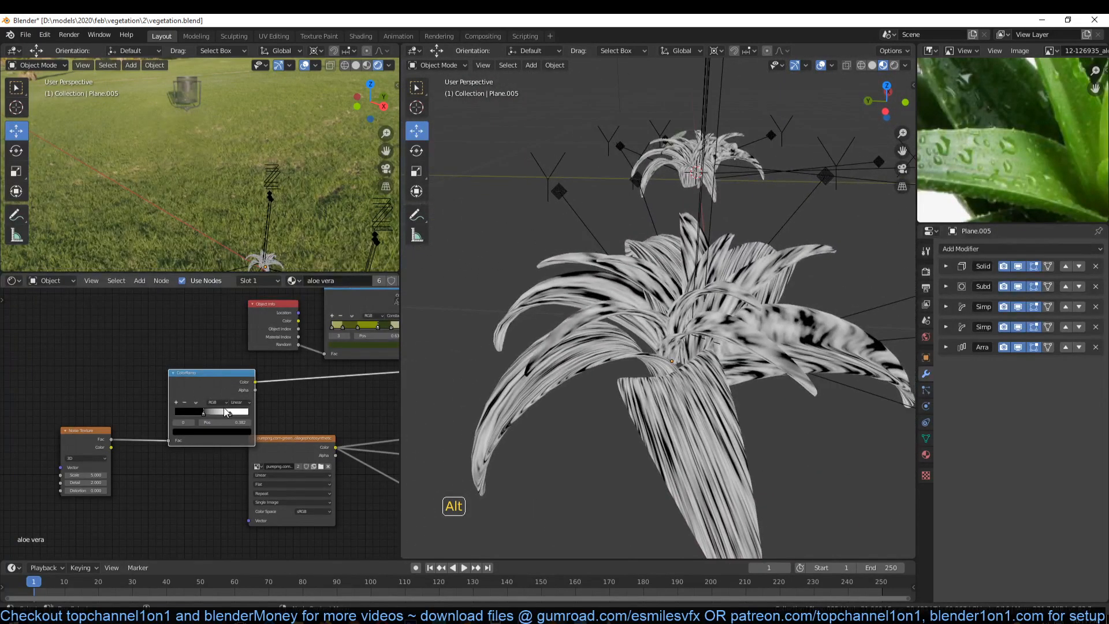
{"action": "left_click_drag", "start_coordinate": [229, 414], "coordinate": [220, 414]}
Set the Noise Texture's scale to 9.600 and save the file
{"action": "scroll", "coordinate": [220, 456], "scroll_direction": "up", "scroll_amount": 1}
{"action": "scroll", "coordinate": [221, 456], "scroll_direction": "up", "scroll_amount": 1}
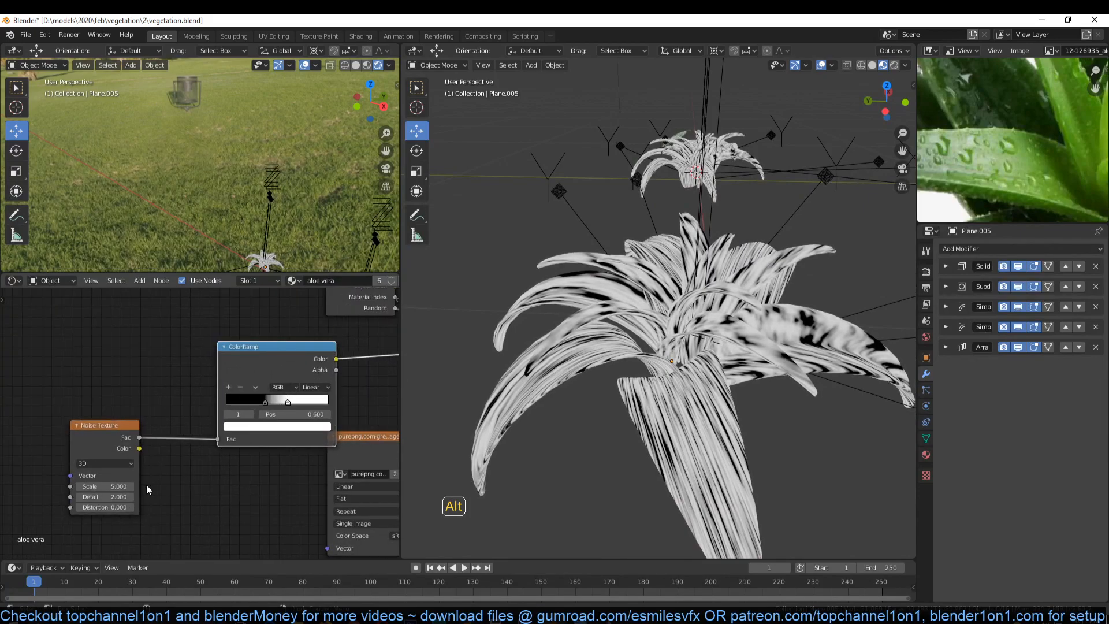
{"action": "left_click_drag", "start_coordinate": [112, 487], "coordinate": [152, 487]}
{"action": "middle_click_drag", "start_coordinate": [682, 373], "coordinate": [615, 357]}
{"action": "key", "text": "ctrl+s"}
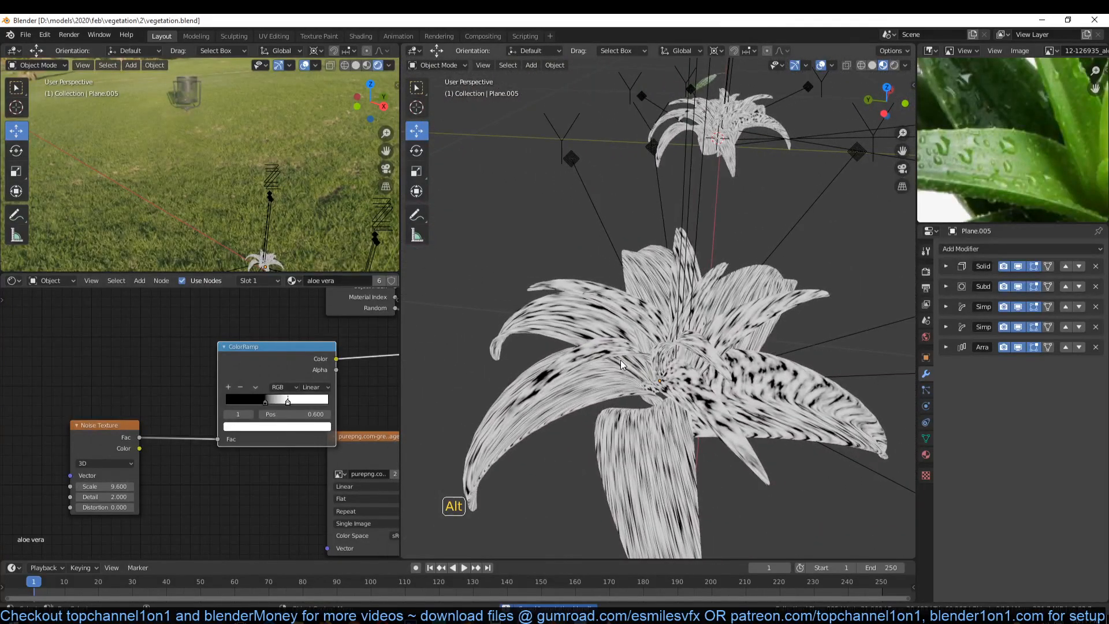
Add Texture Coordinate and Mapping nodes ahead of the Noise Texture and feed the mapping from the UV output
{"action": "middle_click_drag", "start_coordinate": [211, 418], "coordinate": [189, 424]}
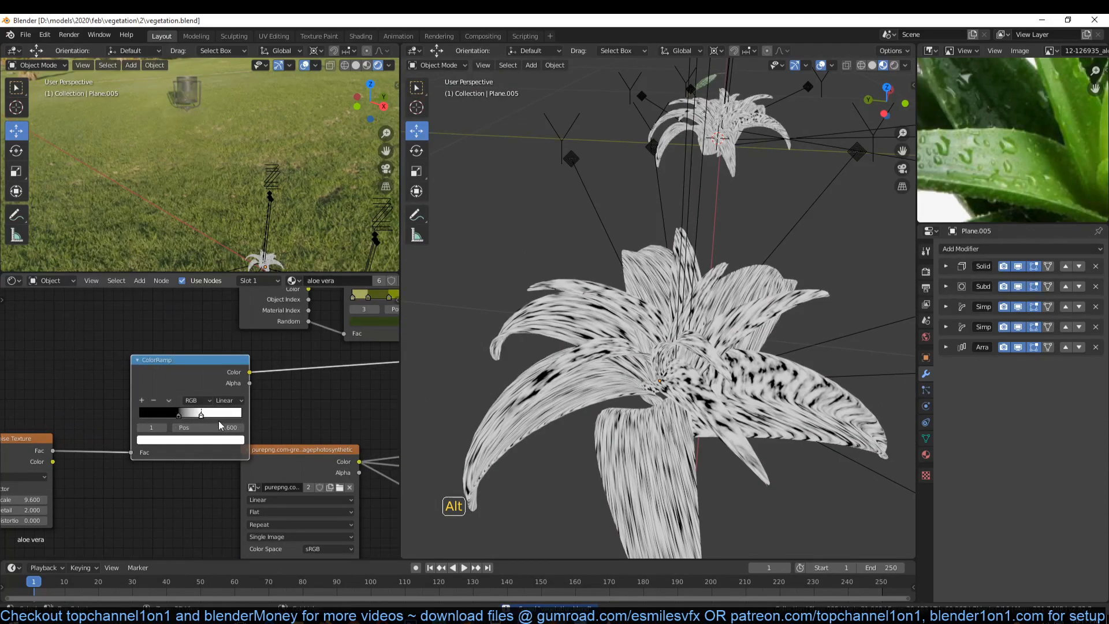
{"action": "middle_click_drag", "start_coordinate": [528, 406], "coordinate": [629, 425]}
{"action": "mouse_move", "coordinate": [46, 442]}
{"action": "middle_mouse_down"}
{"action": "mouse_move", "coordinate": [138, 441]}
{"action": "mouse_move", "coordinate": [315, 409]}
{"action": "middle_mouse_up"}
{"action": "left_click", "coordinate": [139, 441]}
{"action": "key", "text": "ctrl+t"}
{"action": "left_click", "coordinate": [95, 411]}
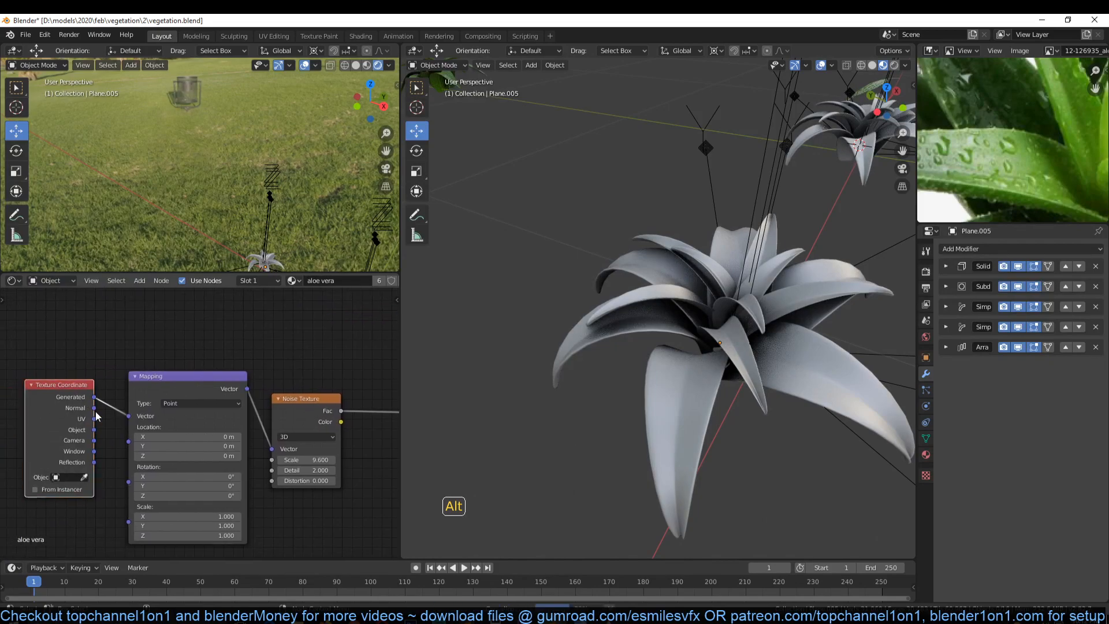
{"action": "left_click_drag", "start_coordinate": [94, 419], "coordinate": [133, 422]}
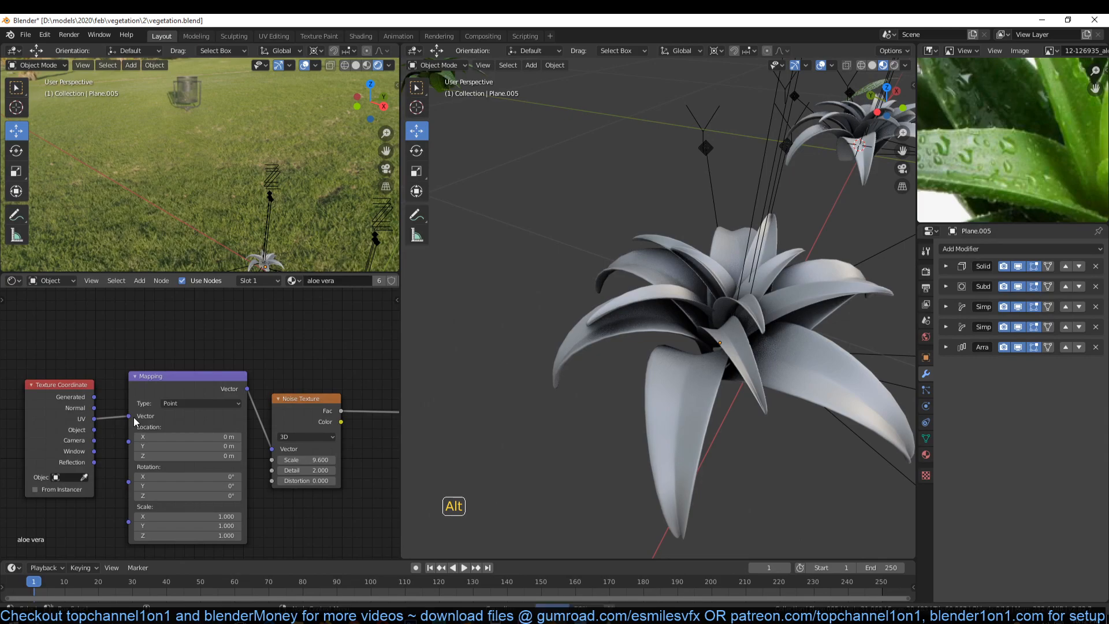
{"action": "middle_click_drag", "start_coordinate": [526, 386], "coordinate": [619, 411]}
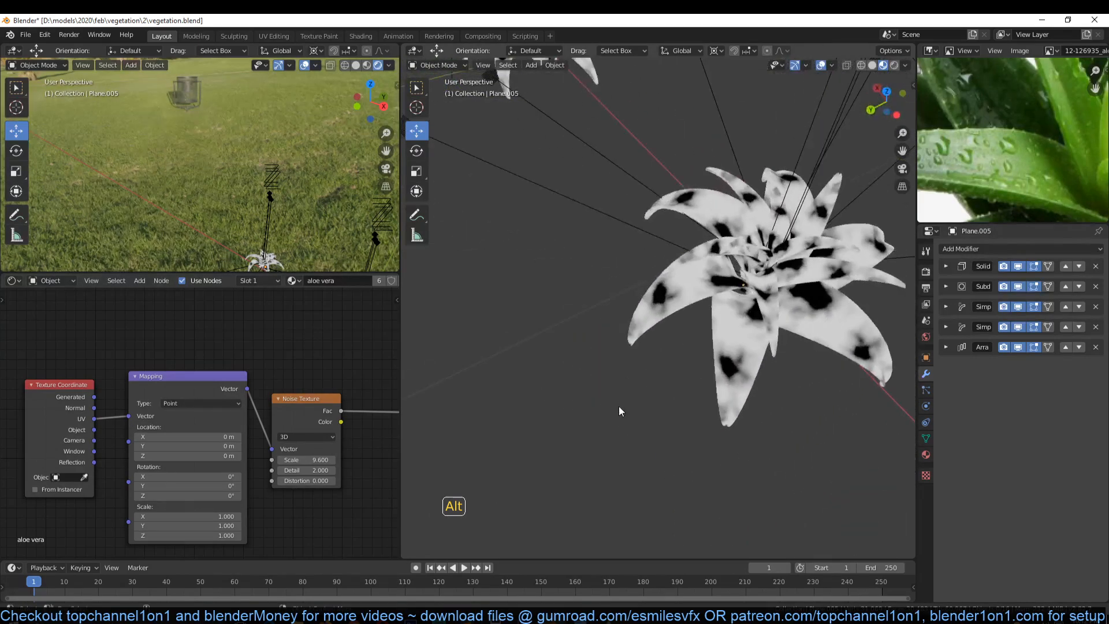
Set the Noise Texture's scale to 42.200 for smaller leaf spots
{"action": "middle_click_drag", "start_coordinate": [313, 470], "coordinate": [250, 488]}
{"action": "left_click_drag", "start_coordinate": [251, 477], "coordinate": [333, 477]}
{"action": "middle_click_drag", "start_coordinate": [129, 490], "coordinate": [148, 408]}
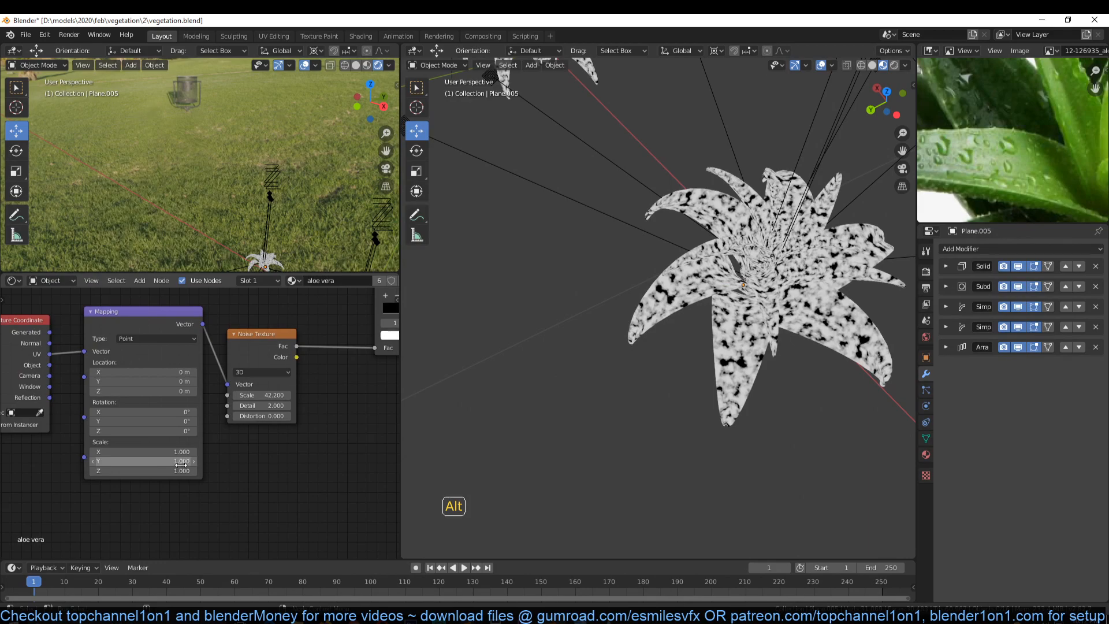
Lower the Mapping node's Y scale to stretch the spots along the leaves, and fine-tune the Noise Texture's scale
{"action": "right_click", "coordinate": [181, 471]}
{"action": "mouse_move", "coordinate": [181, 462]}
{"action": "left_mouse_down"}
{"action": "mouse_move", "coordinate": [190, 461]}
{"action": "mouse_move", "coordinate": [167, 462]}
{"action": "left_mouse_up"}
{"action": "middle_click_drag", "start_coordinate": [583, 372], "coordinate": [545, 372]}
{"action": "middle_click_drag", "start_coordinate": [339, 401], "coordinate": [268, 445]}
{"action": "left_click_drag", "start_coordinate": [211, 433], "coordinate": [243, 432]}
Reposition the leaf image texture and noise ColorRamp nodes to free space before the Mix node
{"action": "middle_click_drag", "start_coordinate": [218, 441], "coordinate": [180, 460]}
{"action": "left_click_drag", "start_coordinate": [179, 460], "coordinate": [118, 518]}
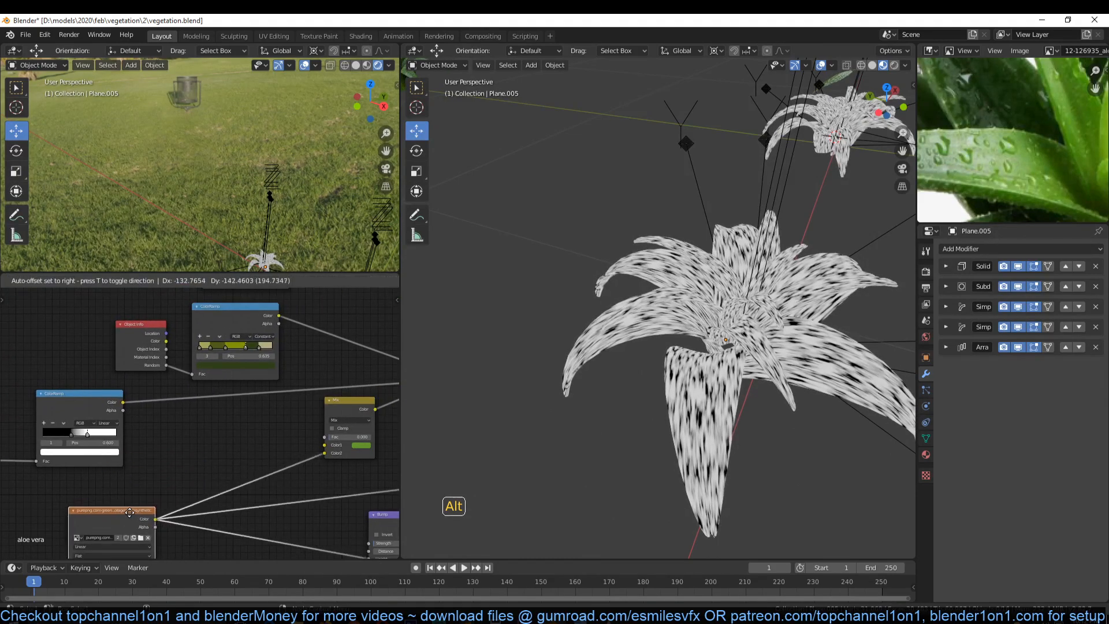
{"action": "left_click_drag", "start_coordinate": [102, 397], "coordinate": [114, 404]}
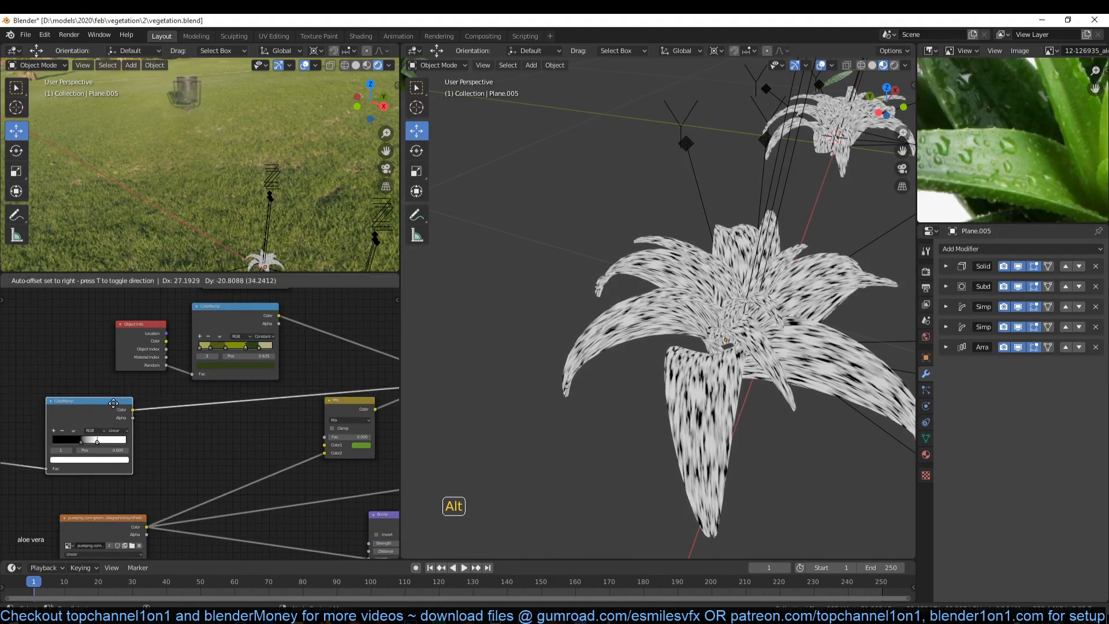
Duplicate the green Mix node onto the noise ColorRamp's link and drive the copy's factor with the ramp
{"action": "left_click", "coordinate": [344, 409]}
{"action": "key", "text": "shift+d"}
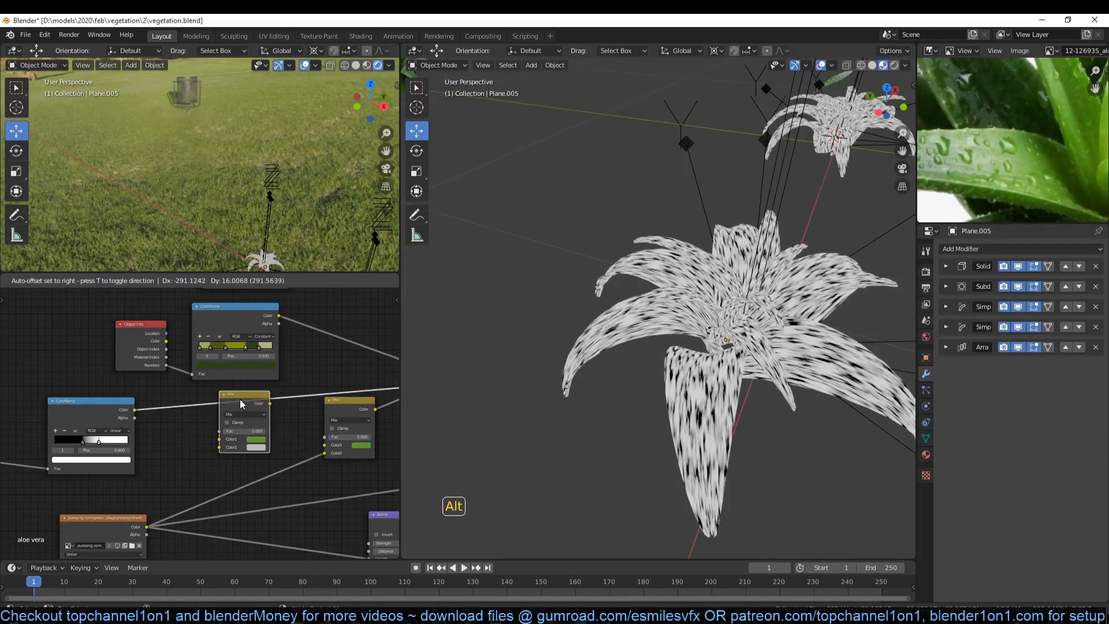
{"action": "left_click", "coordinate": [240, 399]}
{"action": "left_click_drag", "start_coordinate": [218, 440], "coordinate": [220, 432]}
{"action": "scroll", "coordinate": [257, 432], "scroll_direction": "up", "scroll_amount": 2}
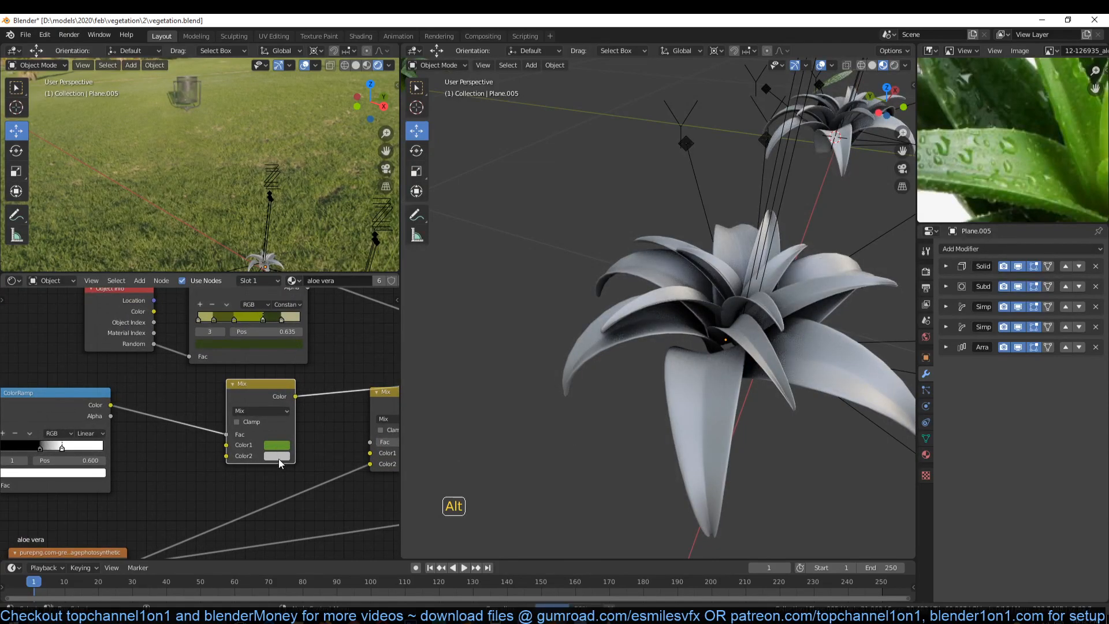
{"action": "left_click", "coordinate": [278, 456]}
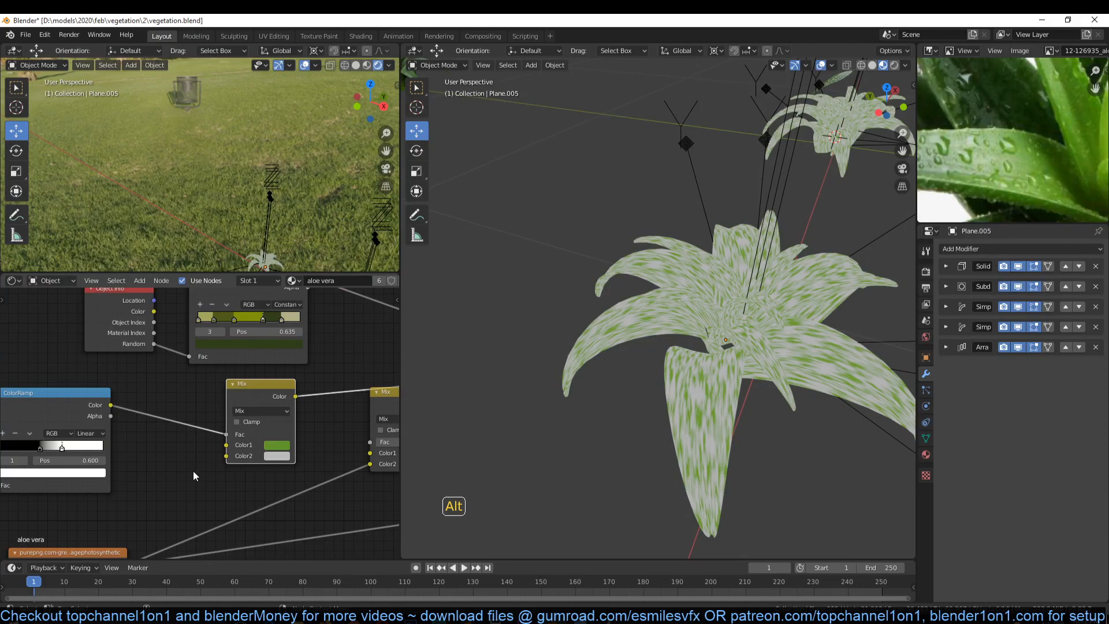
Move the noise ColorRamp's link to the original Mix node's factor and delete the duplicate Mix node
{"action": "middle_click_drag", "start_coordinate": [261, 414], "coordinate": [164, 438]}
{"action": "left_click_drag", "start_coordinate": [132, 436], "coordinate": [277, 443]}
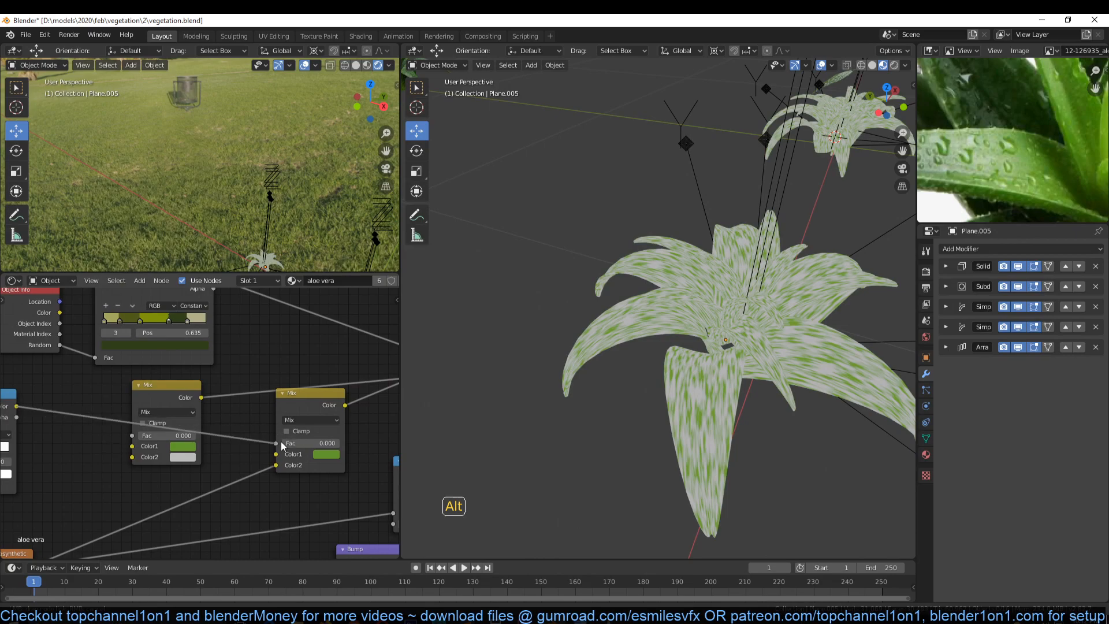
{"action": "key", "text": "x"}
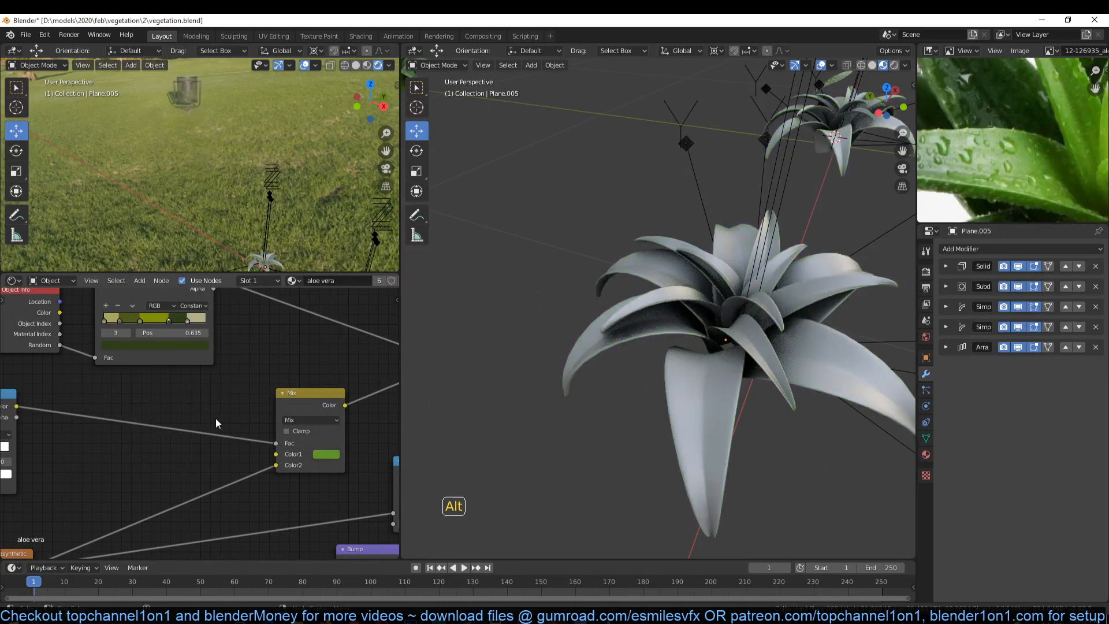
Preview the Mix node's output on the plants and review the nodes feeding it
{"action": "middle_click_drag", "start_coordinate": [313, 451], "coordinate": [80, 473]}
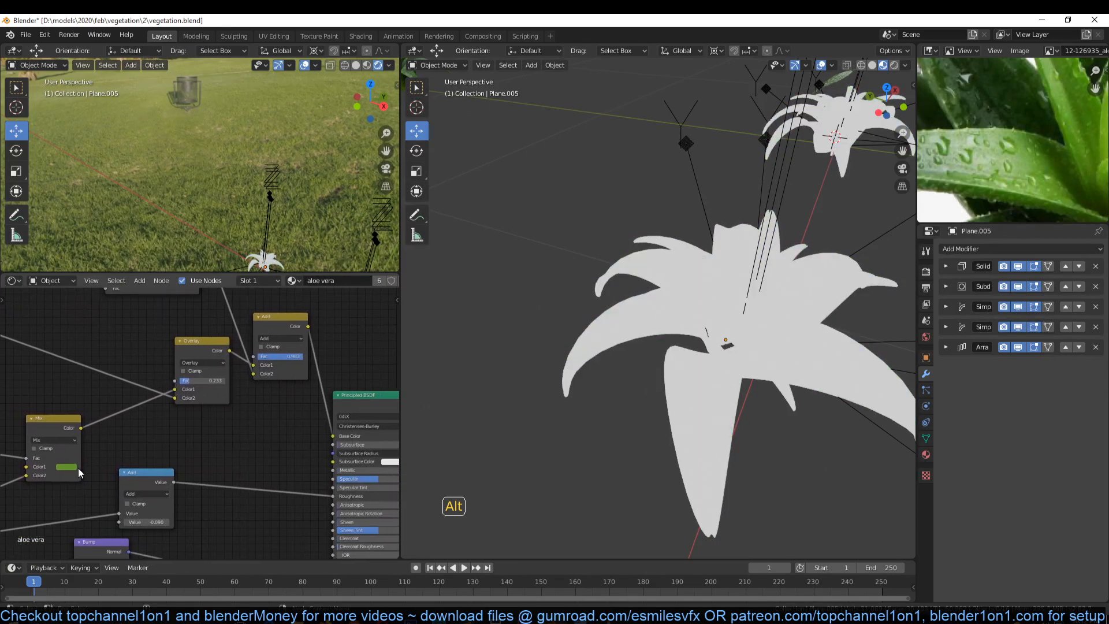
{"action": "left_click", "coordinate": [64, 430], "text": "ctrl+shift"}
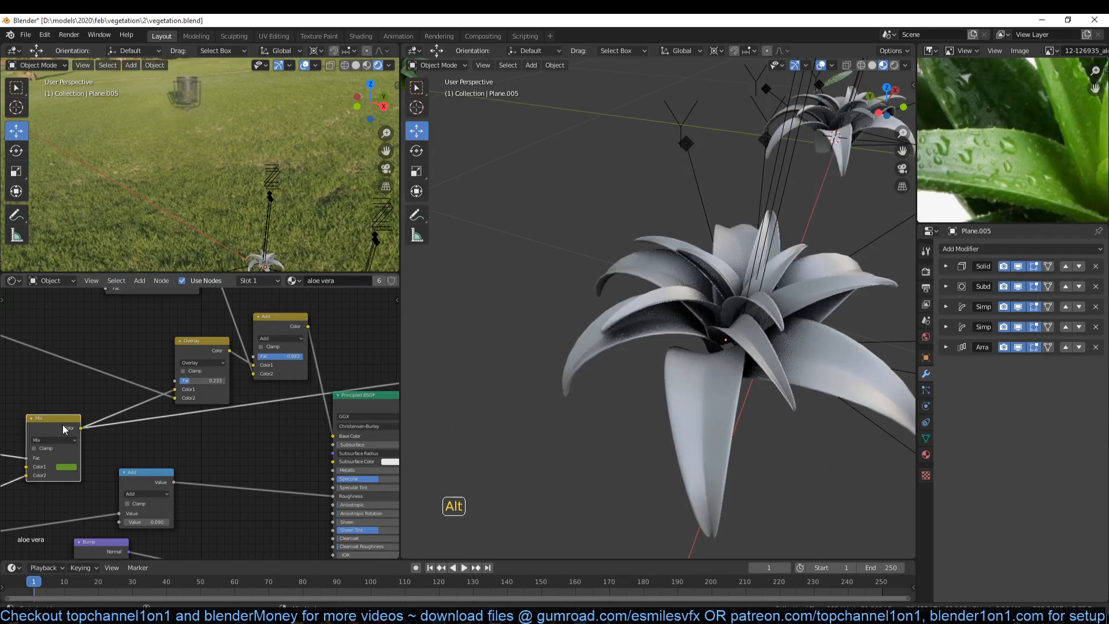
{"action": "middle_click_drag", "start_coordinate": [100, 446], "coordinate": [221, 414]}
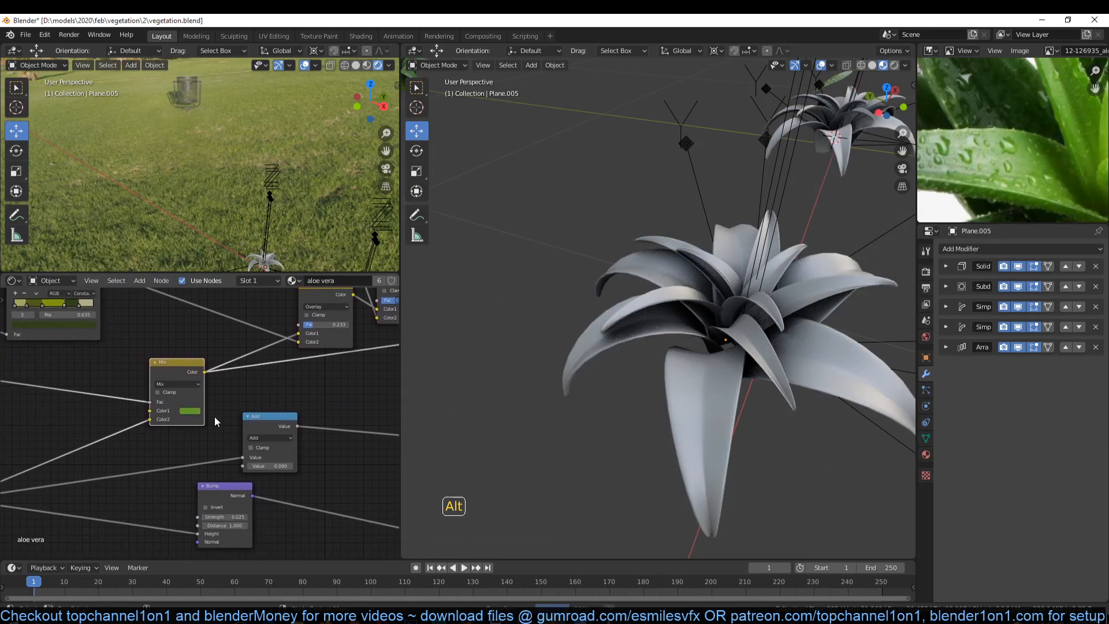
{"action": "middle_click_drag", "start_coordinate": [106, 415], "coordinate": [213, 407]}
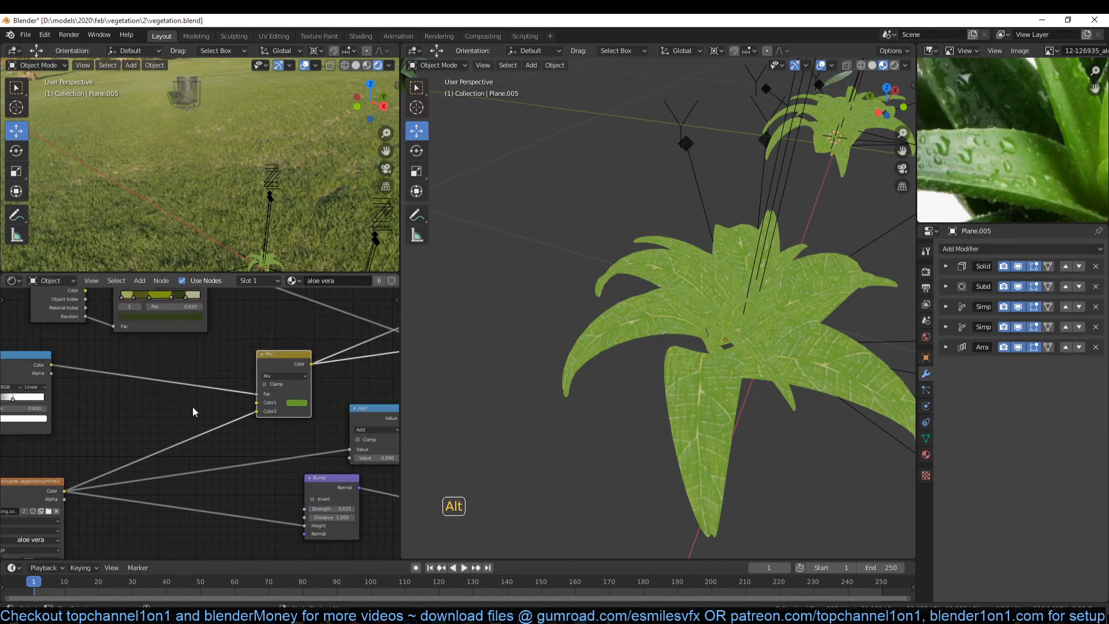
{"action": "middle_click_drag", "start_coordinate": [64, 438], "coordinate": [147, 401]}
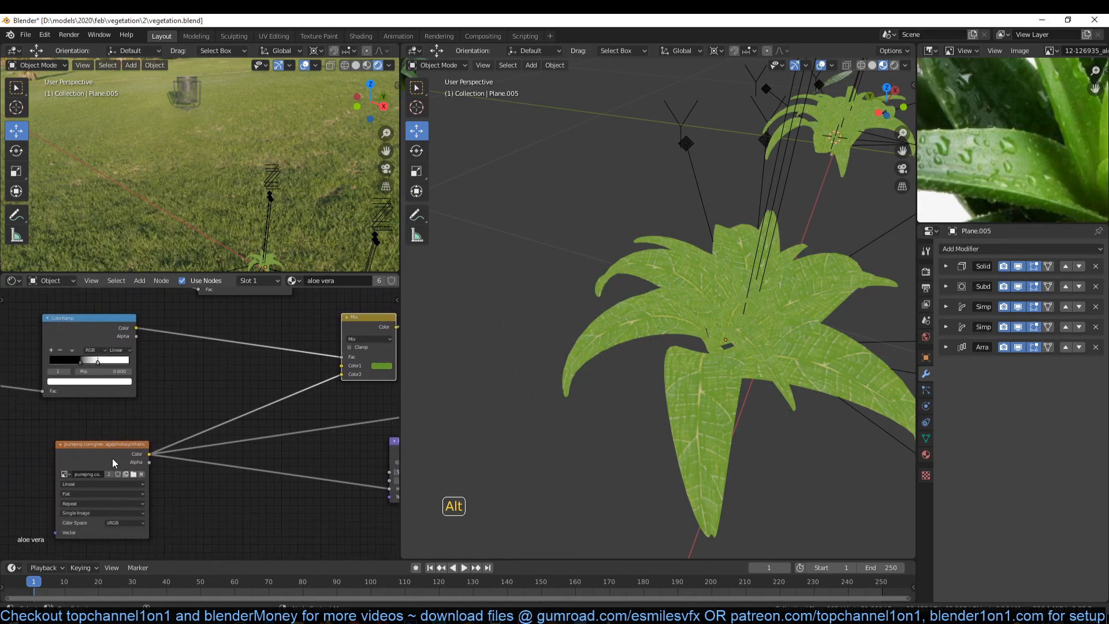
{"action": "middle_click_drag", "start_coordinate": [233, 405], "coordinate": [114, 427]}
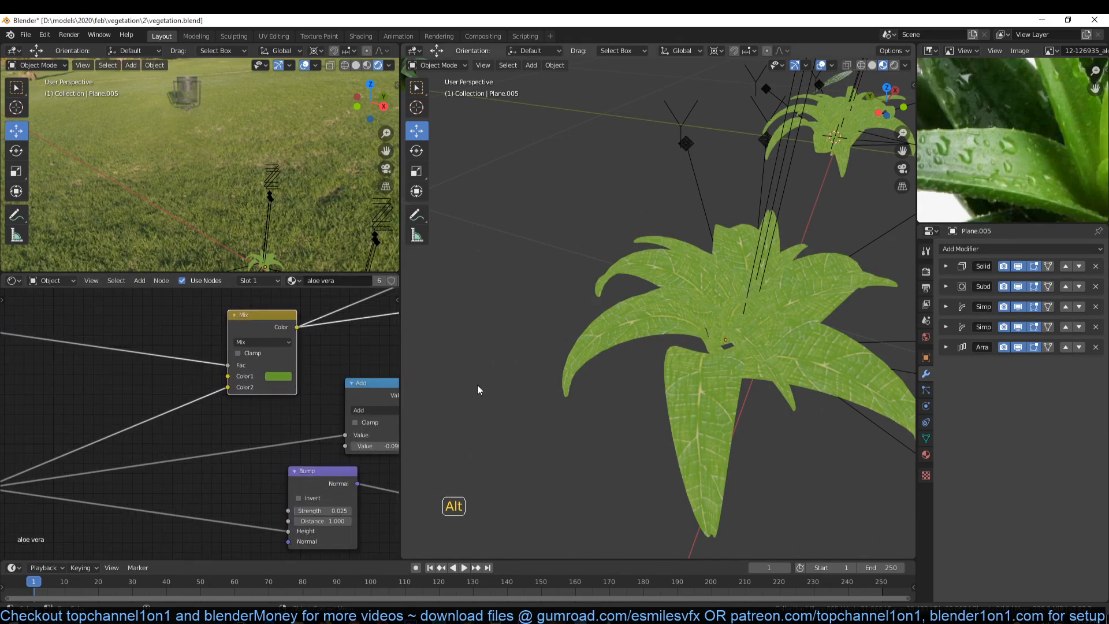
Preview the final Add node's combined color on the plants
{"action": "middle_click_drag", "start_coordinate": [259, 361], "coordinate": [269, 428]}
{"action": "scroll", "coordinate": [190, 404], "scroll_direction": "down", "scroll_amount": 5}
{"action": "left_click", "coordinate": [302, 377], "text": "ctrl+shift"}
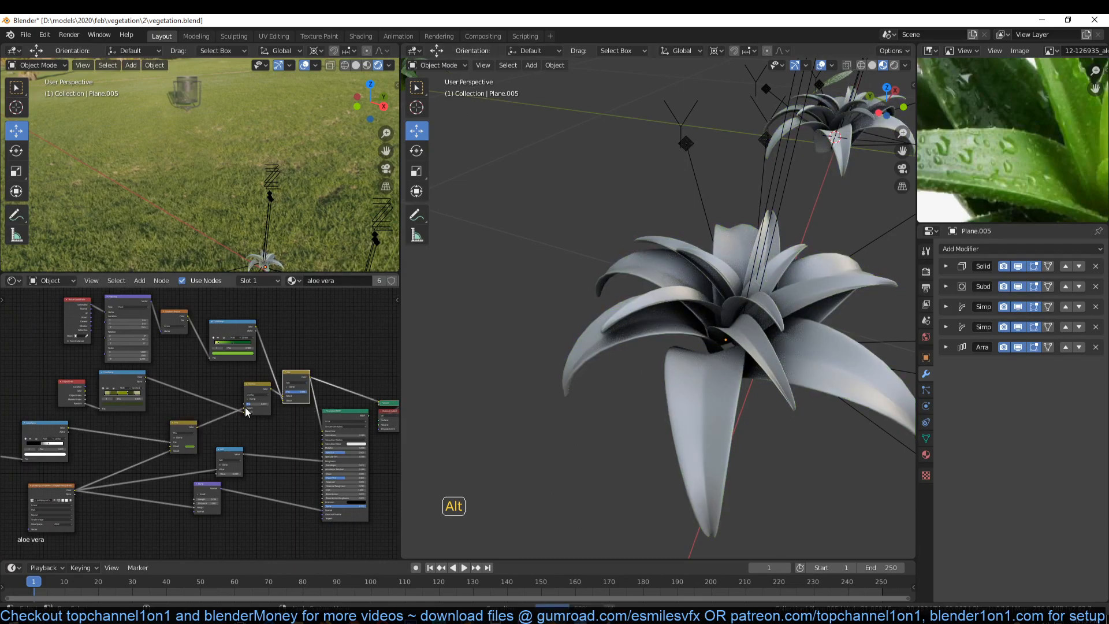
{"action": "scroll", "coordinate": [282, 393], "scroll_direction": "down", "scroll_amount": 1}
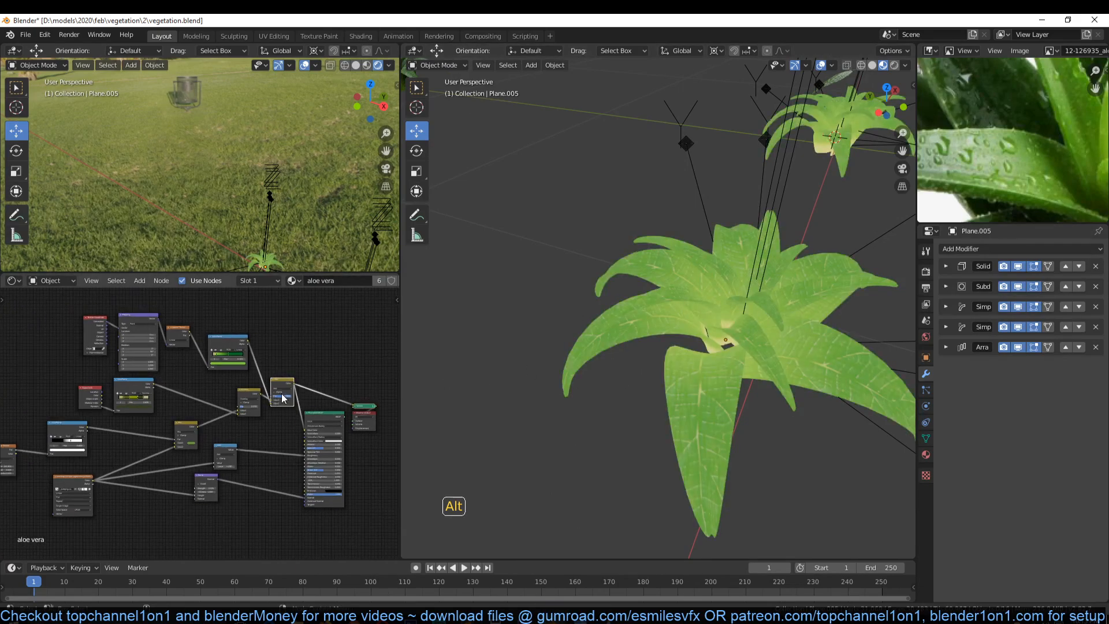
Move the noise spot chain, from Texture Coordinate to ColorRamp, above the other nodes of the material
{"action": "left_click_drag", "start_coordinate": [58, 422], "coordinate": [6, 466]}
{"action": "scroll", "coordinate": [150, 441], "scroll_direction": "down", "scroll_amount": 2}
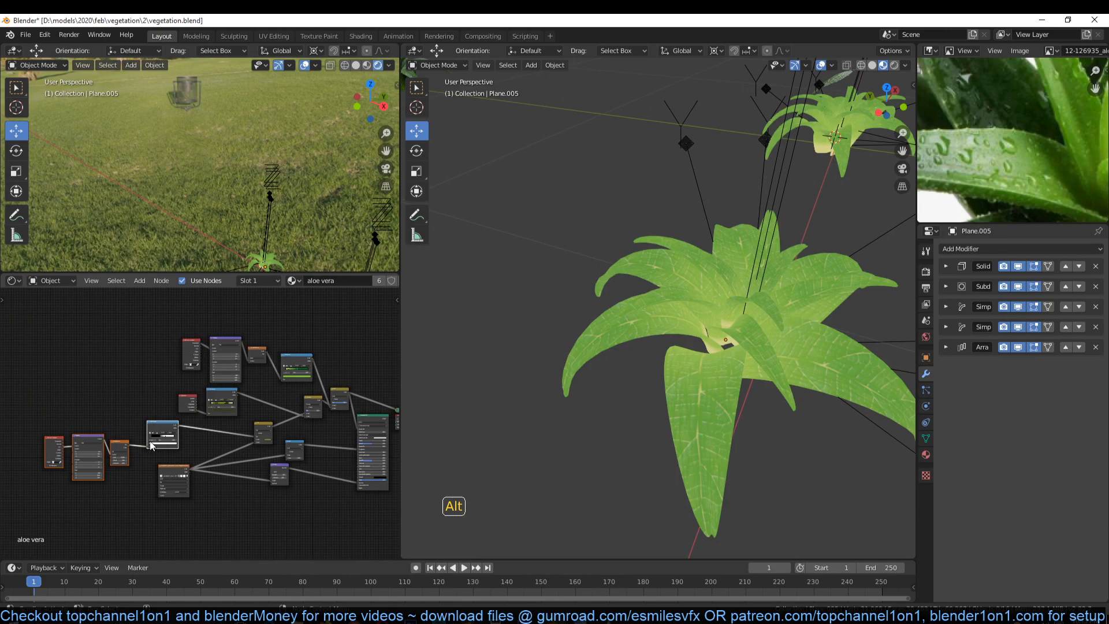
{"action": "left_click_drag", "start_coordinate": [171, 445], "coordinate": [363, 324]}
Shift the Principled BSDF and output nodes farther from the Add node to make room, and save the file
{"action": "middle_click_drag", "start_coordinate": [363, 325], "coordinate": [134, 359]}
{"action": "scroll", "coordinate": [173, 486], "scroll_direction": "up", "scroll_amount": 2}
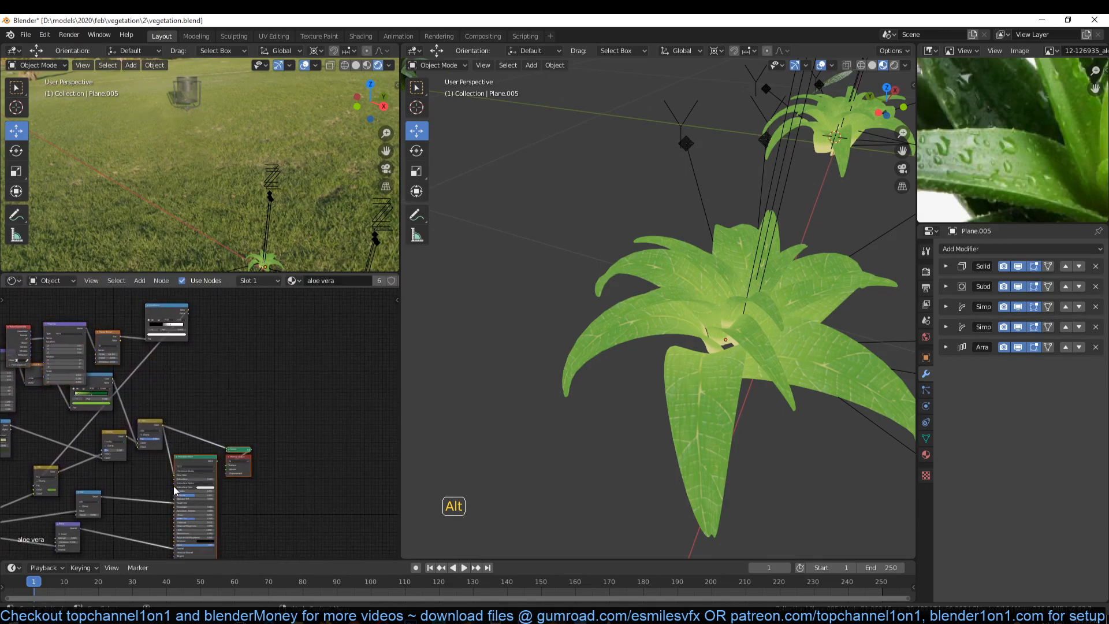
{"action": "left_click_drag", "start_coordinate": [195, 479], "coordinate": [314, 410]}
{"action": "key", "text": "ctrl+s"}
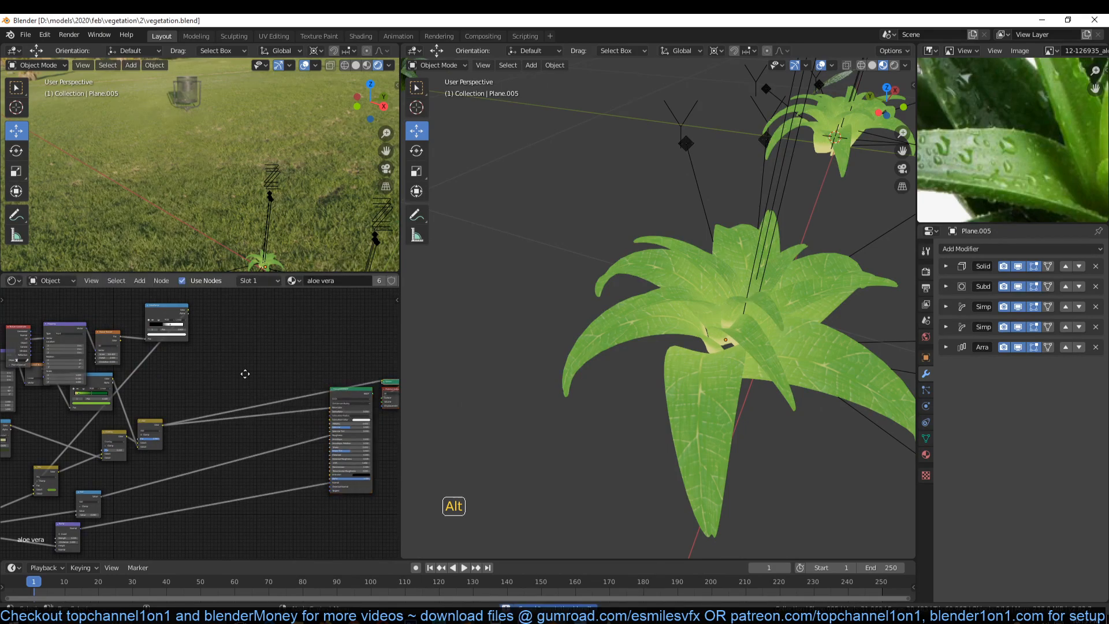
Preview the noise ColorRamp and the Add node on the plants, and reposition the Add node closer to the shader
{"action": "scroll", "coordinate": [246, 433], "scroll_direction": "up", "scroll_amount": 2}
{"action": "left_click", "coordinate": [157, 328], "text": "ctrl+shift"}
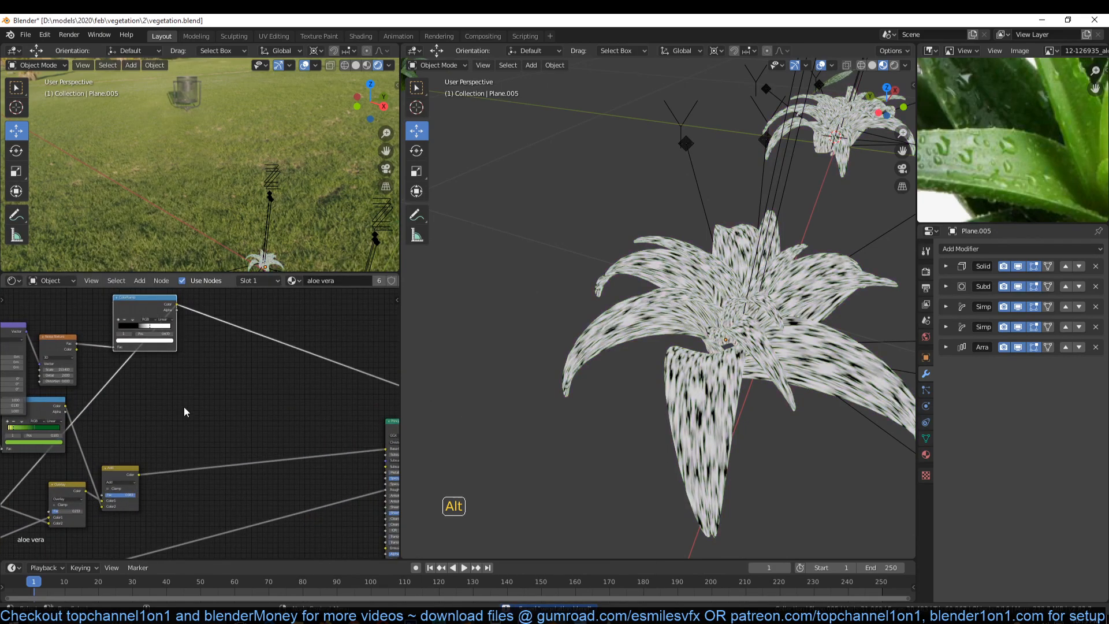
{"action": "left_click", "coordinate": [124, 462], "text": "ctrl+shift"}
{"action": "left_click_drag", "start_coordinate": [124, 462], "coordinate": [154, 451]}
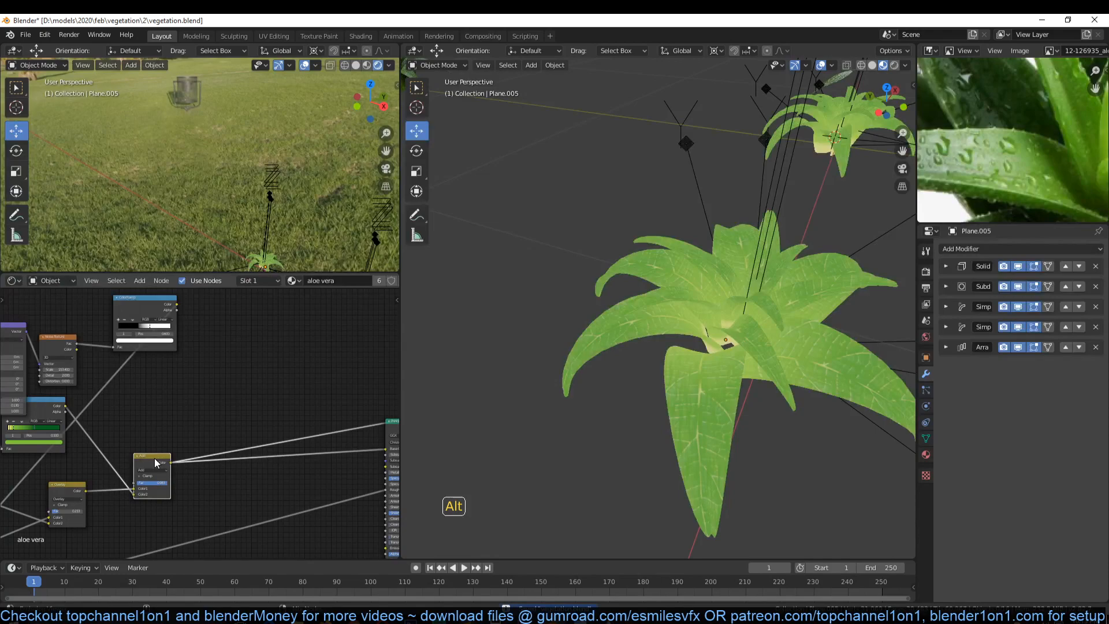
{"action": "middle_click_drag", "start_coordinate": [189, 376], "coordinate": [170, 426]}
Add a MixRGB node in the free space between the noise ColorRamp and the Principled BSDF
{"action": "key", "text": "shift+a"}
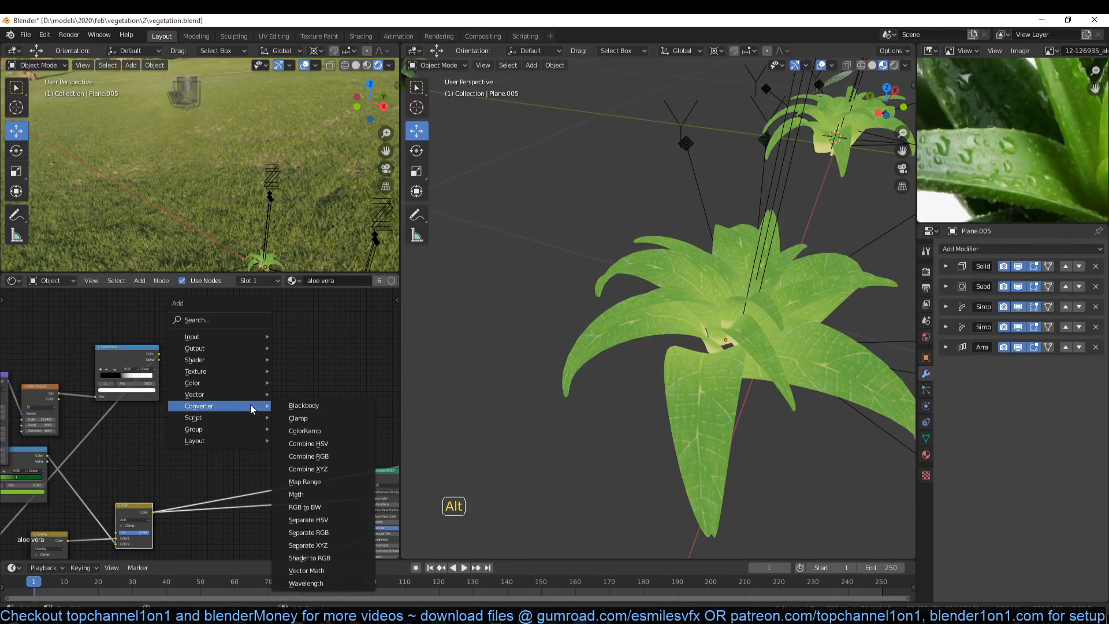
{"action": "mouse_move", "coordinate": [214, 386]}
{"action": "left_click", "coordinate": [301, 446]}
{"action": "left_click", "coordinate": [265, 391]}
{"action": "scroll", "coordinate": [184, 375], "scroll_direction": "up", "scroll_amount": 2}
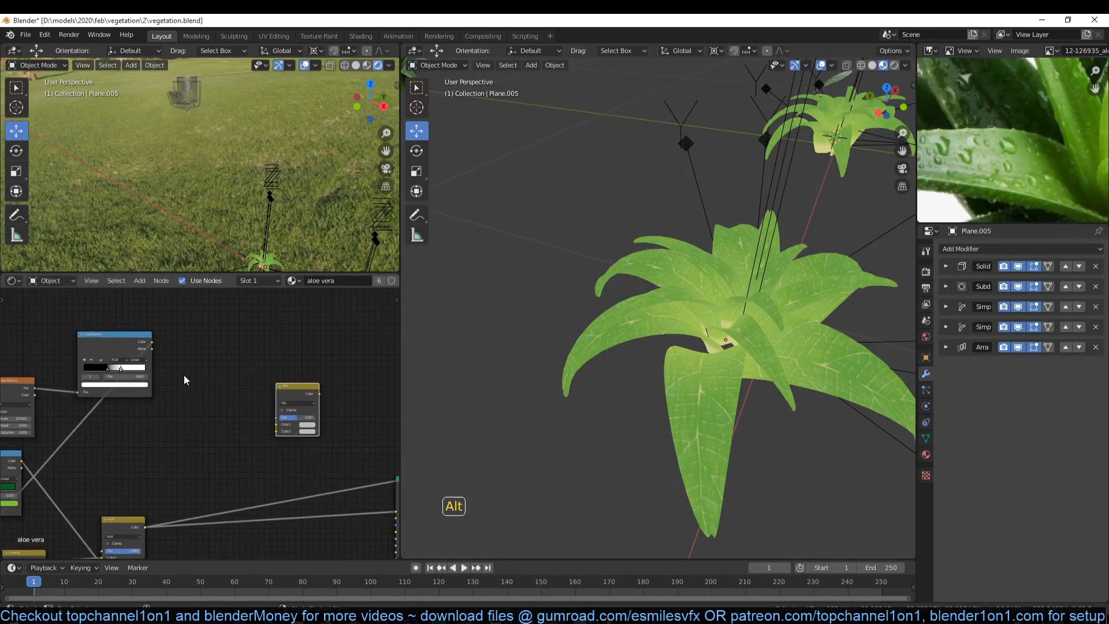
Connect the noise ColorRamp's color to the Mix node's Fac and the Add node's color to its Color1 input
{"action": "left_click_drag", "start_coordinate": [150, 336], "coordinate": [283, 417]}
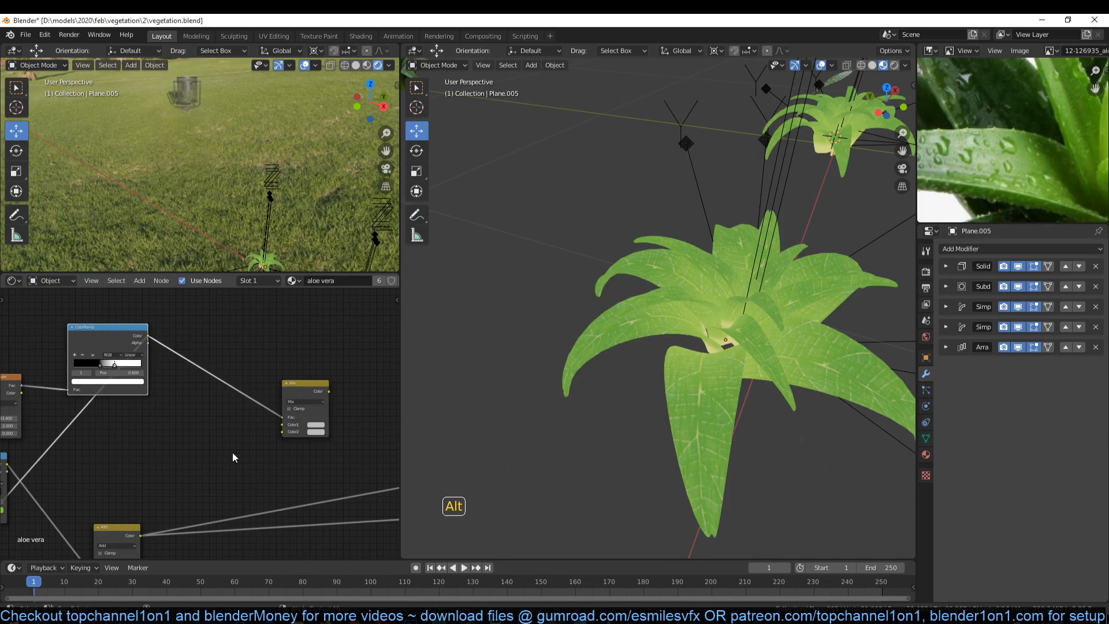
{"action": "left_click_drag", "start_coordinate": [141, 536], "coordinate": [283, 425]}
{"action": "scroll", "coordinate": [313, 397], "scroll_direction": "up", "scroll_amount": 2}
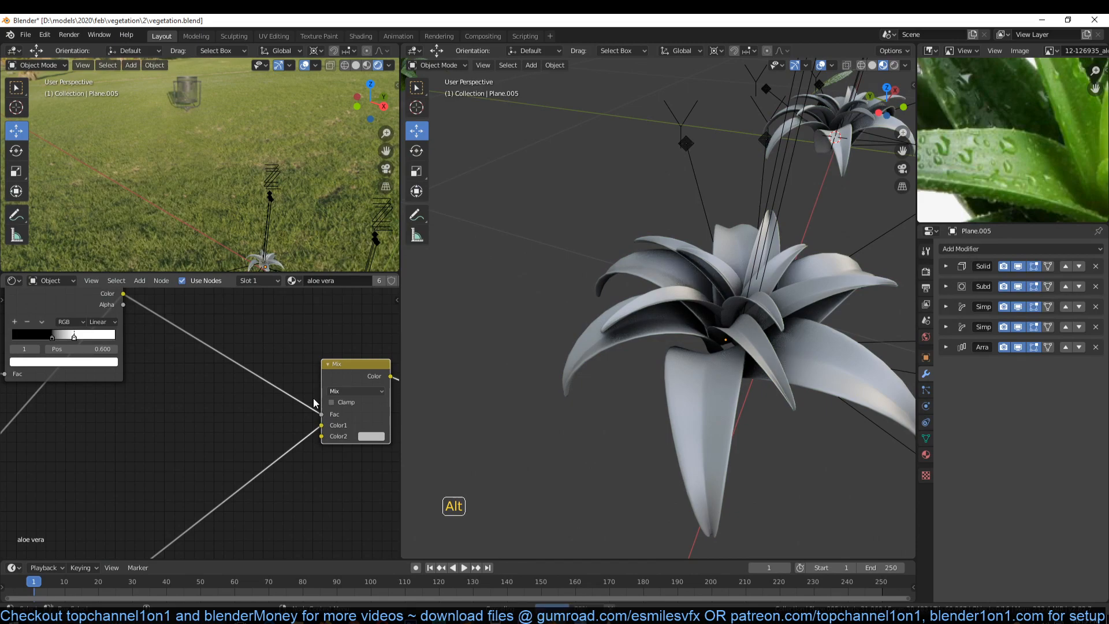
{"action": "scroll", "coordinate": [689, 397], "scroll_direction": "up", "scroll_amount": 4}
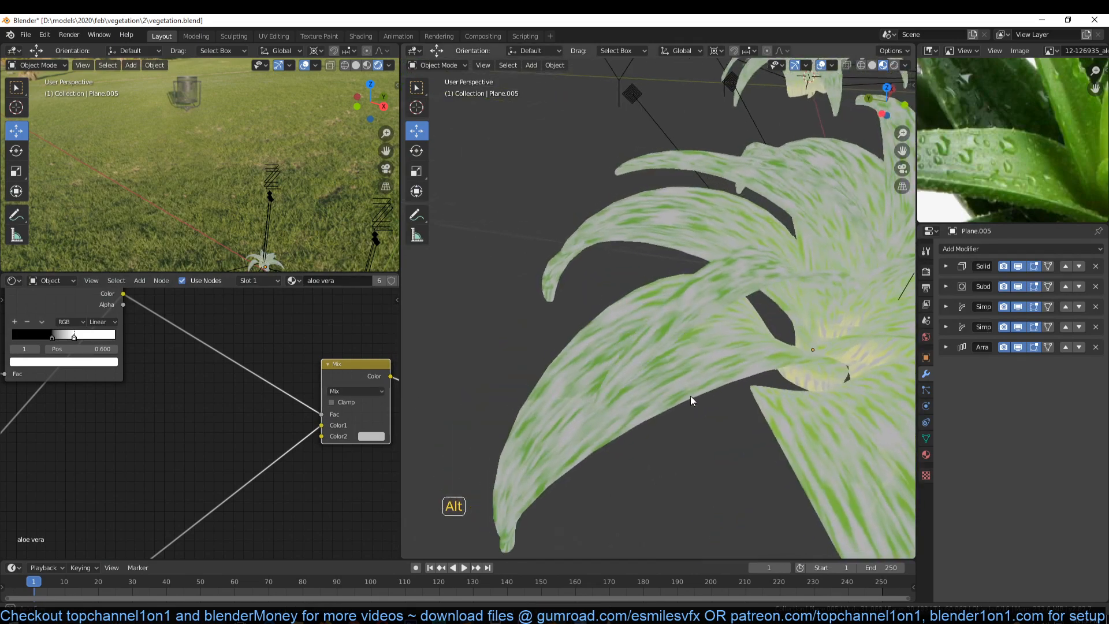
{"action": "middle_click_drag", "start_coordinate": [689, 397], "coordinate": [704, 395]}
Shrink the leaf spots by moving the noise ColorRamp's black stop to about 0.636
{"action": "middle_click_drag", "start_coordinate": [225, 376], "coordinate": [297, 397]}
{"action": "left_click_drag", "start_coordinate": [124, 356], "coordinate": [149, 359]}
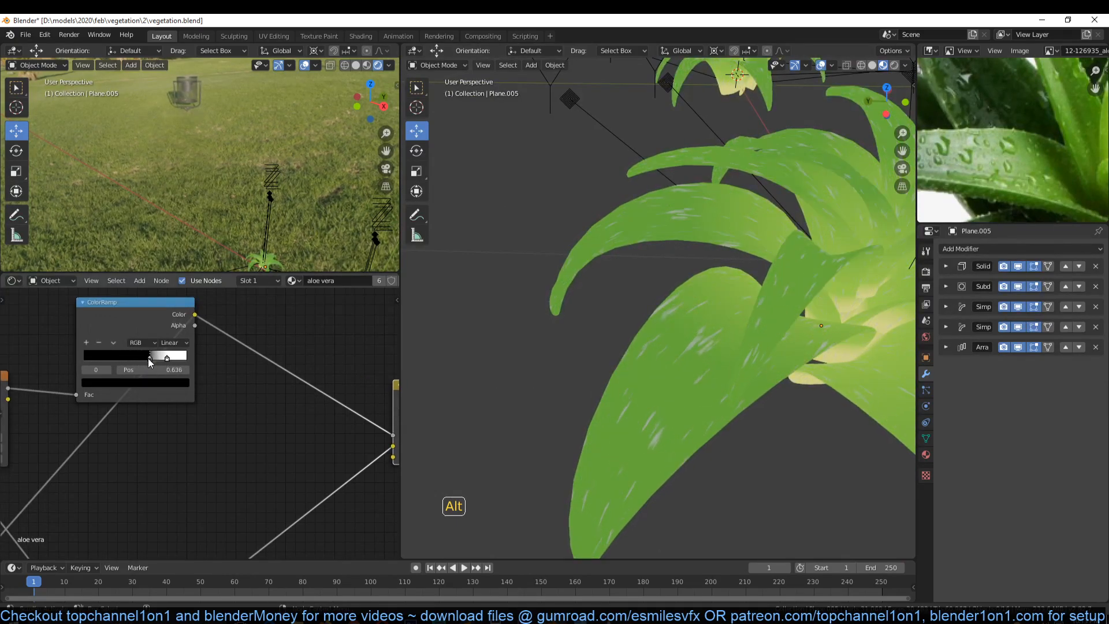
{"action": "middle_click_drag", "start_coordinate": [462, 372], "coordinate": [516, 416]}
Set the Mix node's Color2 to a pale orange with hue 0.116, saturation 0.482 and value 1.000
{"action": "middle_click_drag", "start_coordinate": [255, 430], "coordinate": [104, 431]}
{"action": "left_click", "coordinate": [300, 443]}
{"action": "left_click_drag", "start_coordinate": [380, 304], "coordinate": [384, 278]}
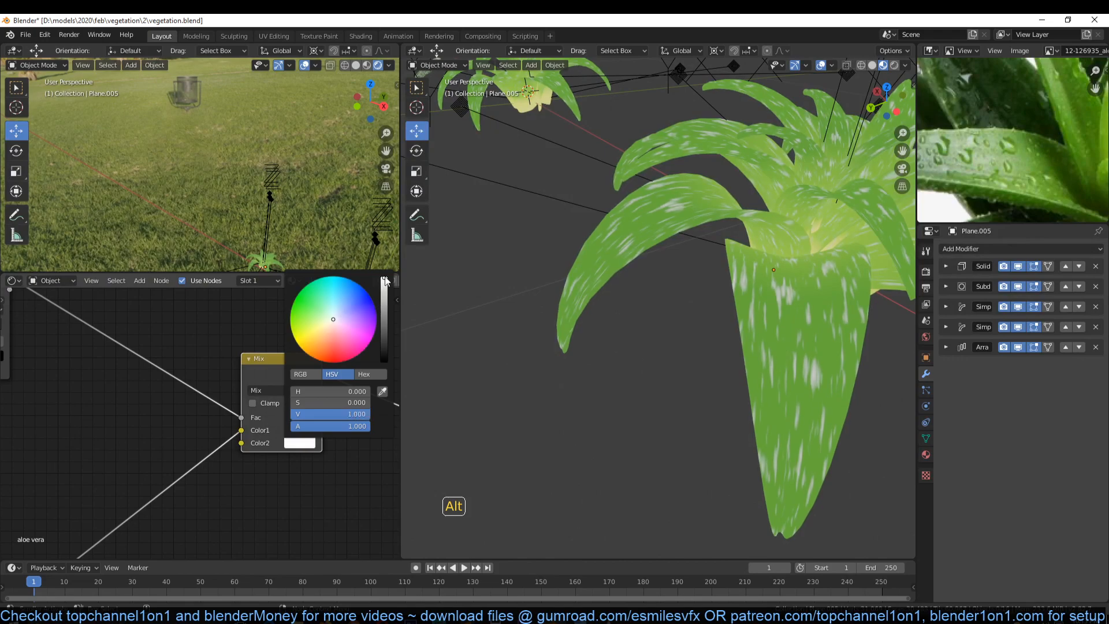
{"action": "left_click_drag", "start_coordinate": [333, 319], "coordinate": [318, 334]}
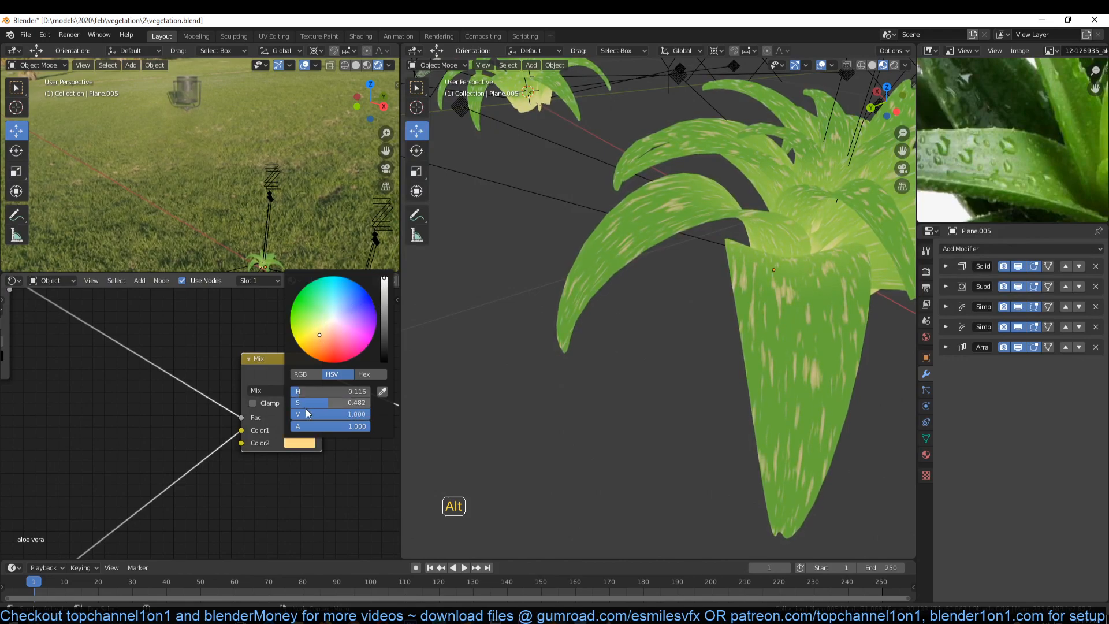
Connect the Mix node's color to the Principled BSDF's Base Color and save the file
{"action": "scroll", "coordinate": [300, 479], "scroll_direction": "down", "scroll_amount": 4}
{"action": "middle_click_drag", "start_coordinate": [301, 480], "coordinate": [198, 440]}
{"action": "left_click_drag", "start_coordinate": [189, 348], "coordinate": [293, 507]}
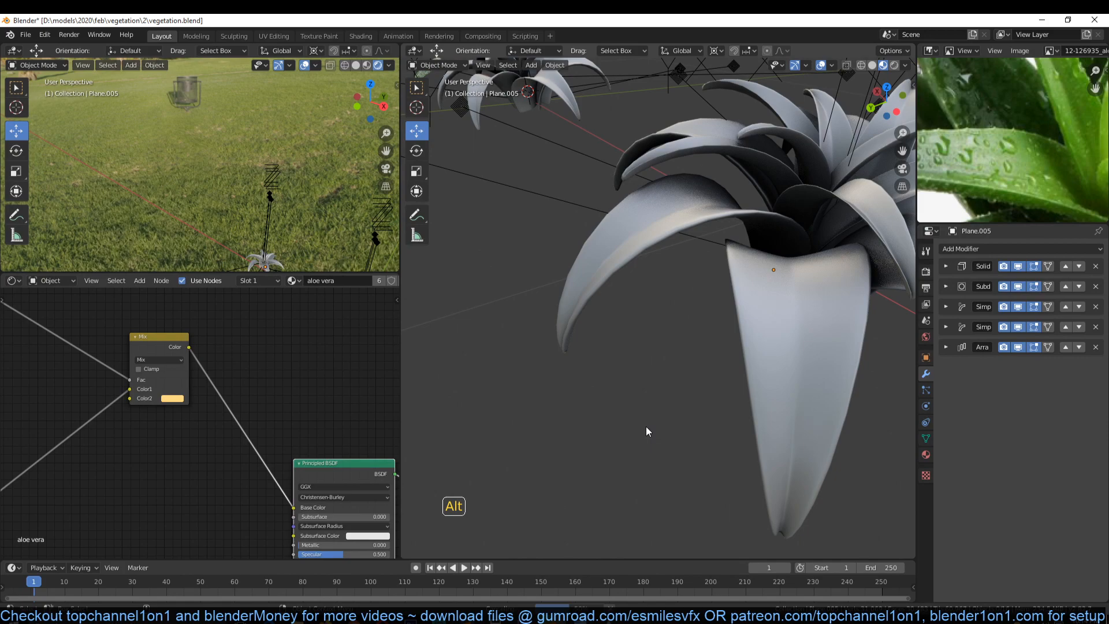
{"action": "left_click_drag", "start_coordinate": [646, 427], "coordinate": [565, 408], "text": "alt"}
{"action": "scroll", "coordinate": [567, 435], "scroll_direction": "down", "scroll_amount": 4}
{"action": "key", "text": "ctrl+s"}
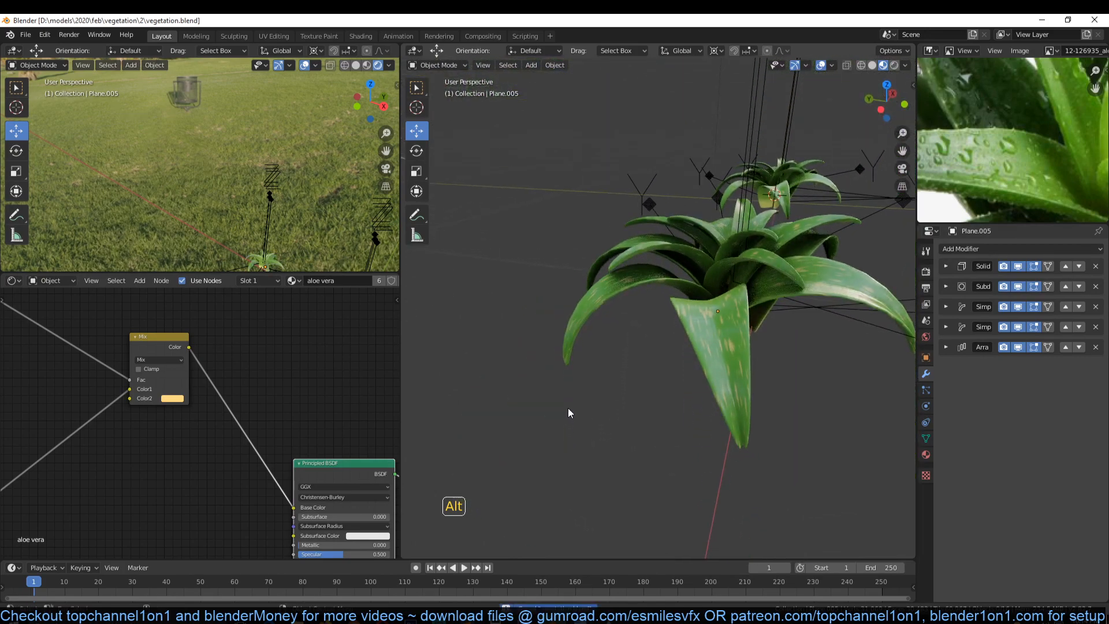
Move the Mix node into line between the Add node and the Principled BSDF
{"action": "scroll", "coordinate": [132, 419], "scroll_direction": "down", "scroll_amount": 5}
{"action": "left_click_drag", "start_coordinate": [148, 400], "coordinate": [215, 435], "text": "alt"}
{"action": "scroll", "coordinate": [260, 340], "scroll_direction": "down", "scroll_amount": 1}
{"action": "left_click_drag", "start_coordinate": [244, 469], "coordinate": [183, 418], "text": "alt"}
{"action": "scroll", "coordinate": [204, 383], "scroll_direction": "up", "scroll_amount": 4}
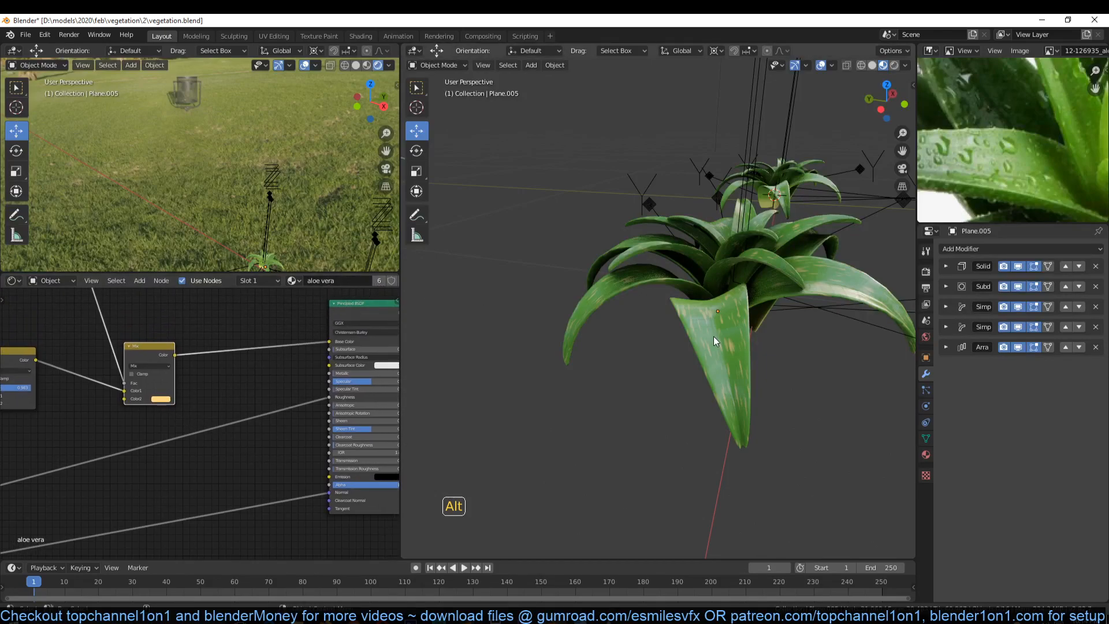
{"action": "scroll", "coordinate": [252, 379], "scroll_direction": "up", "scroll_amount": 2}
{"action": "scroll", "coordinate": [220, 411], "scroll_direction": "down", "scroll_amount": 4}
Move the Math Add node and the Bump node closer to the Principled BSDF, under the Mix node
{"action": "middle_click_drag", "start_coordinate": [242, 391], "coordinate": [299, 374]}
{"action": "scroll", "coordinate": [140, 418], "scroll_direction": "down", "scroll_amount": 4}
{"action": "middle_click_drag", "start_coordinate": [142, 417], "coordinate": [234, 395]}
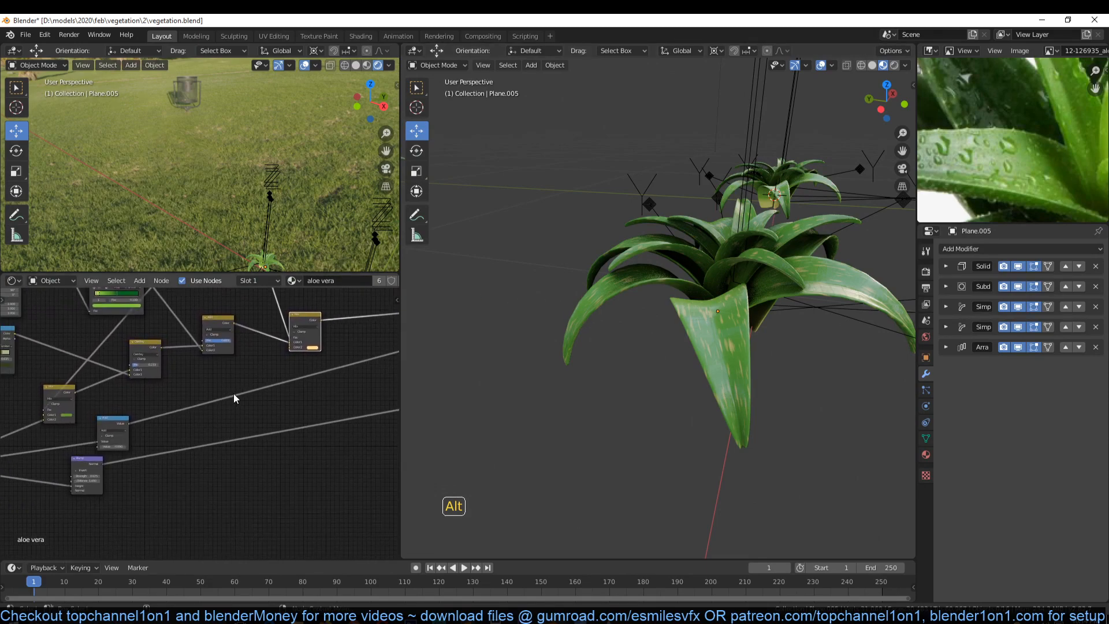
{"action": "left_click_drag", "start_coordinate": [114, 440], "coordinate": [323, 401]}
{"action": "scroll", "coordinate": [133, 414], "scroll_direction": "down", "scroll_amount": 2}
{"action": "middle_click_drag", "start_coordinate": [128, 414], "coordinate": [171, 487]}
{"action": "scroll", "coordinate": [232, 428], "scroll_direction": "down", "scroll_amount": 1}
{"action": "scroll", "coordinate": [204, 433], "scroll_direction": "up", "scroll_amount": 3}
{"action": "middle_click_drag", "start_coordinate": [217, 396], "coordinate": [154, 380]}
{"action": "scroll", "coordinate": [193, 342], "scroll_direction": "up", "scroll_amount": 1}
{"action": "scroll", "coordinate": [194, 339], "scroll_direction": "up", "scroll_amount": 1}
{"action": "middle_click_drag", "start_coordinate": [194, 340], "coordinate": [197, 346]}
{"action": "middle_click_drag", "start_coordinate": [135, 504], "coordinate": [163, 437]}
{"action": "left_click_drag", "start_coordinate": [103, 470], "coordinate": [302, 445]}
{"action": "middle_click_drag", "start_coordinate": [268, 315], "coordinate": [220, 374]}
{"action": "middle_click_drag", "start_coordinate": [199, 326], "coordinate": [195, 351]}
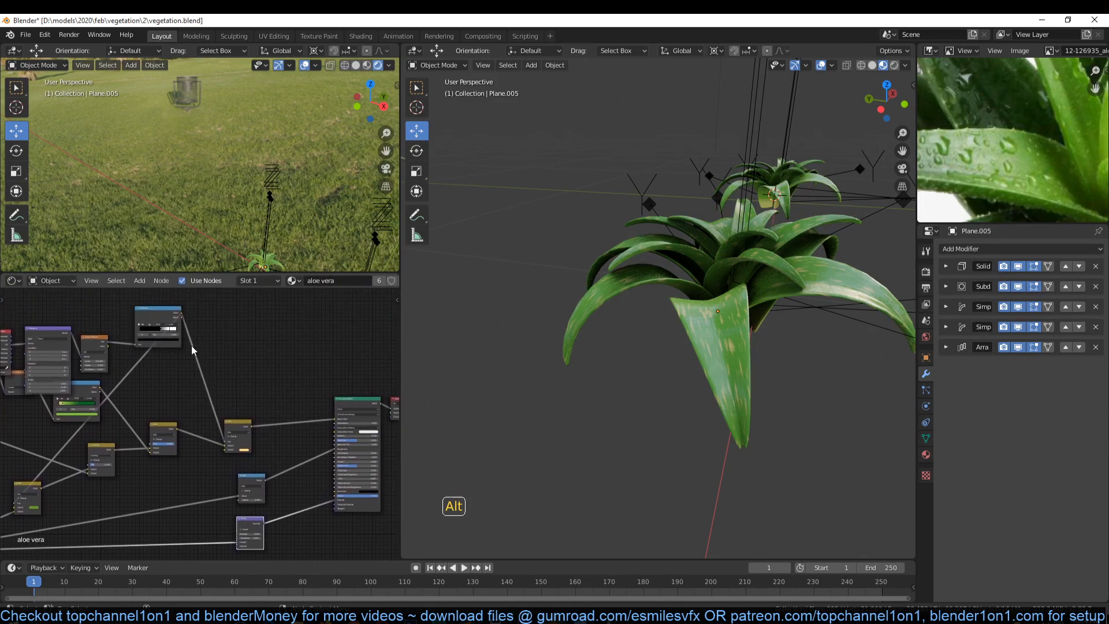
Connect the noise ColorRamp's color to the Bump node's Height input and check the leaves up close
{"action": "left_click_drag", "start_coordinate": [172, 321], "coordinate": [238, 543]}
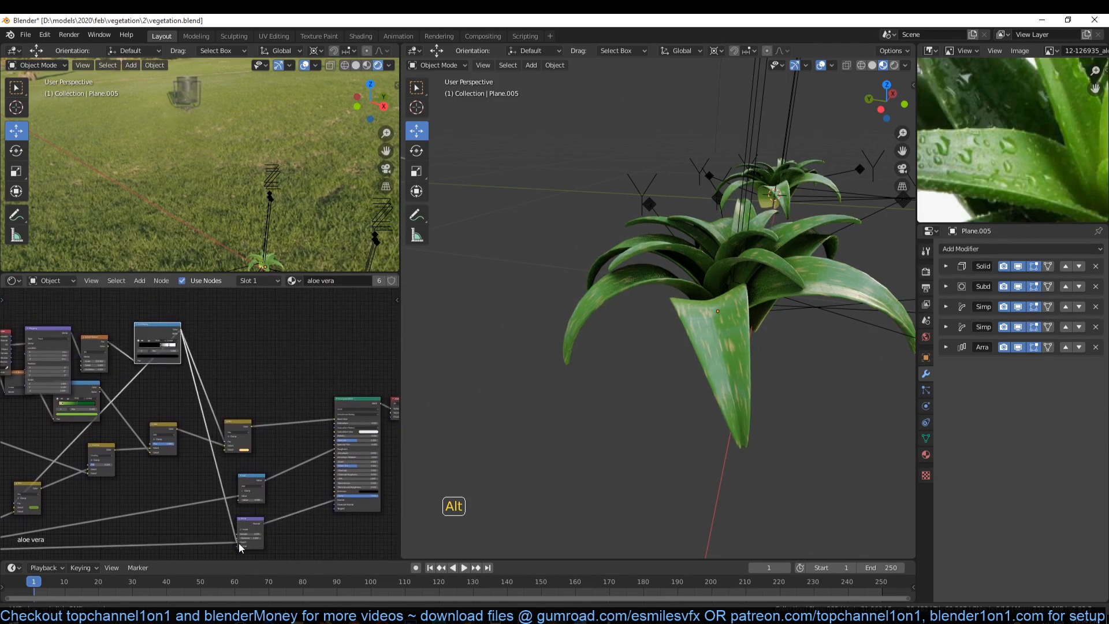
{"action": "scroll", "coordinate": [241, 543], "scroll_direction": "up", "scroll_amount": 5}
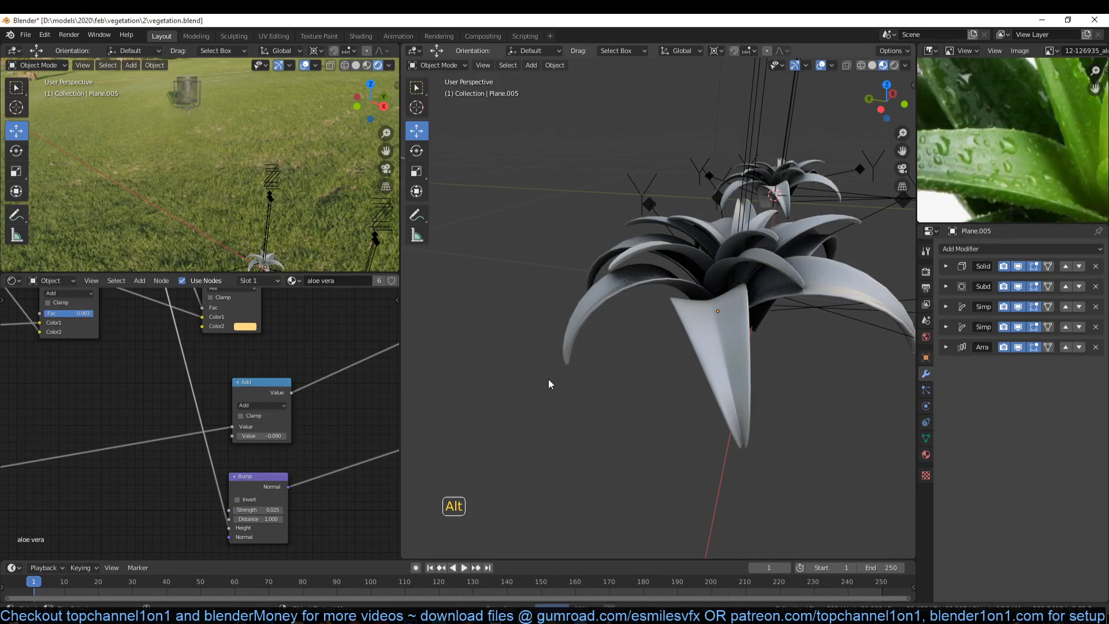
{"action": "mouse_move", "coordinate": [547, 387]}
{"action": "left_mouse_down", "text": "alt"}
{"action": "mouse_move", "coordinate": [630, 313]}
{"action": "mouse_move", "coordinate": [608, 369]}
{"action": "mouse_move", "coordinate": [653, 373]}
{"action": "mouse_move", "coordinate": [719, 355]}
{"action": "mouse_move", "coordinate": [650, 413]}
{"action": "mouse_move", "coordinate": [634, 396]}
{"action": "mouse_move", "coordinate": [693, 395]}
{"action": "mouse_move", "coordinate": [580, 324]}
{"action": "mouse_move", "coordinate": [537, 377]}
{"action": "left_mouse_up", "text": "alt"}
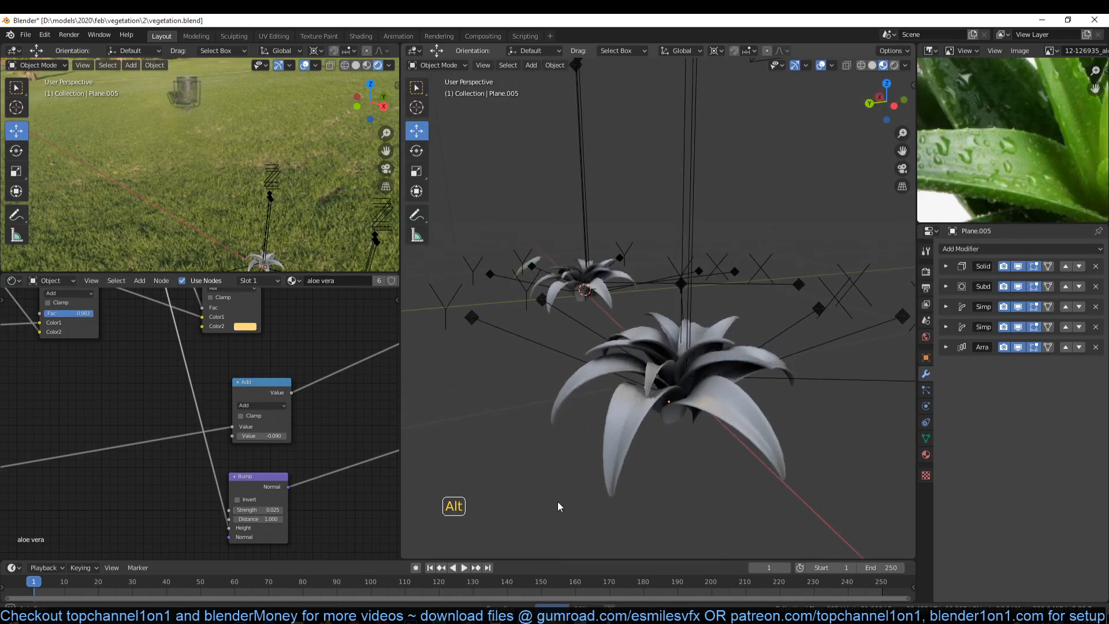
{"action": "left_click_drag", "start_coordinate": [546, 588], "coordinate": [737, 402], "text": "alt"}
{"action": "scroll", "coordinate": [737, 402], "scroll_direction": "up", "scroll_amount": 5}
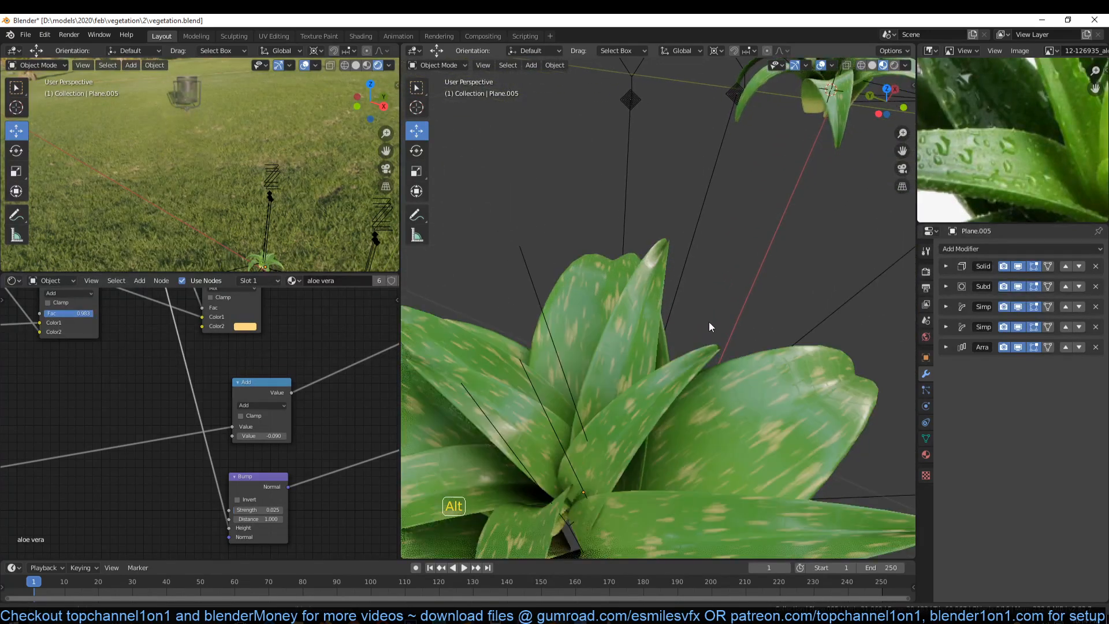
{"action": "left_click_drag", "start_coordinate": [709, 325], "coordinate": [717, 329], "text": "alt"}
{"action": "scroll", "coordinate": [378, 371], "scroll_direction": "down", "scroll_amount": 1}
Set the value of the Math Add node that feeds the roughness to 0.110
{"action": "middle_click_drag", "start_coordinate": [341, 400], "coordinate": [294, 466]}
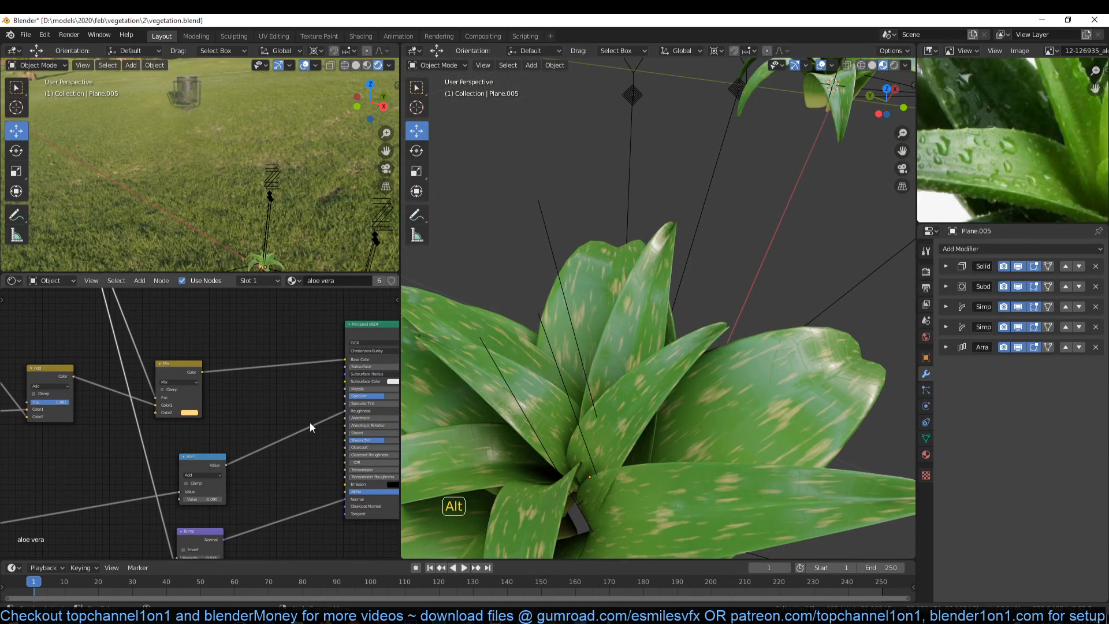
{"action": "middle_click_drag", "start_coordinate": [307, 426], "coordinate": [332, 411]}
{"action": "scroll", "coordinate": [295, 460], "scroll_direction": "up", "scroll_amount": 1}
{"action": "left_click_drag", "start_coordinate": [248, 490], "coordinate": [260, 490]}
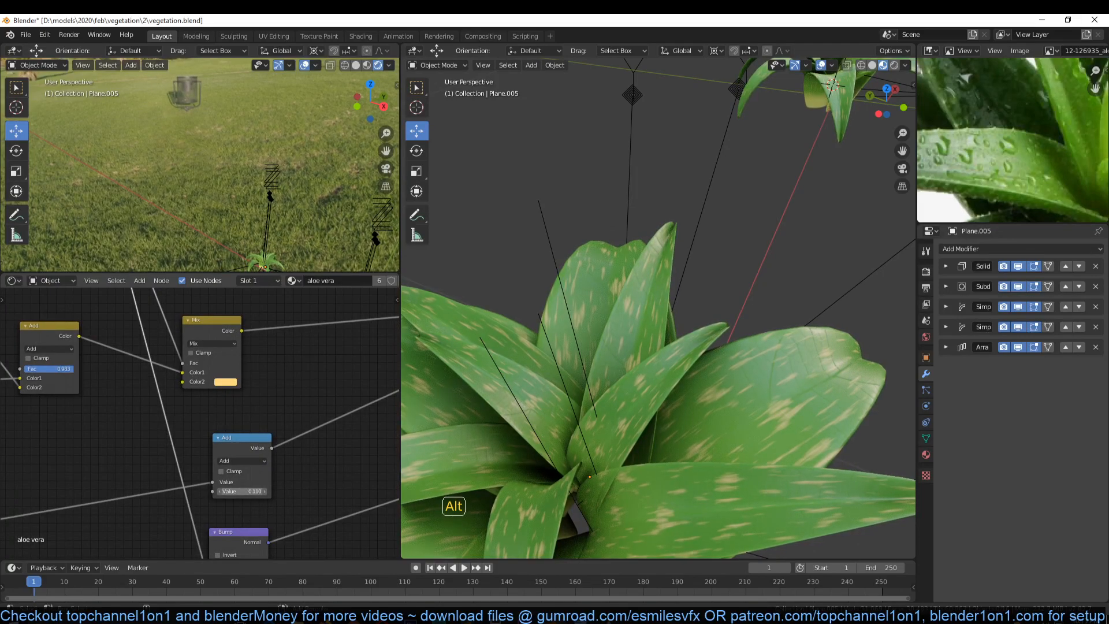
{"action": "middle_click_drag", "start_coordinate": [254, 491], "coordinate": [275, 396]}
{"action": "mouse_move", "coordinate": [266, 475]}
{"action": "left_mouse_down"}
{"action": "mouse_move", "coordinate": [277, 475]}
{"action": "mouse_move", "coordinate": [266, 475]}
{"action": "left_mouse_up"}
Set the Overlay node's factor to 0.125 and the color Add node's factor to 0.375
{"action": "middle_click_drag", "start_coordinate": [233, 427], "coordinate": [241, 469]}
{"action": "scroll", "coordinate": [234, 467], "scroll_direction": "down", "scroll_amount": 4}
{"action": "middle_click_drag", "start_coordinate": [197, 407], "coordinate": [241, 468]}
{"action": "scroll", "coordinate": [240, 468], "scroll_direction": "up", "scroll_amount": 3}
{"action": "middle_click_drag", "start_coordinate": [178, 426], "coordinate": [245, 422]}
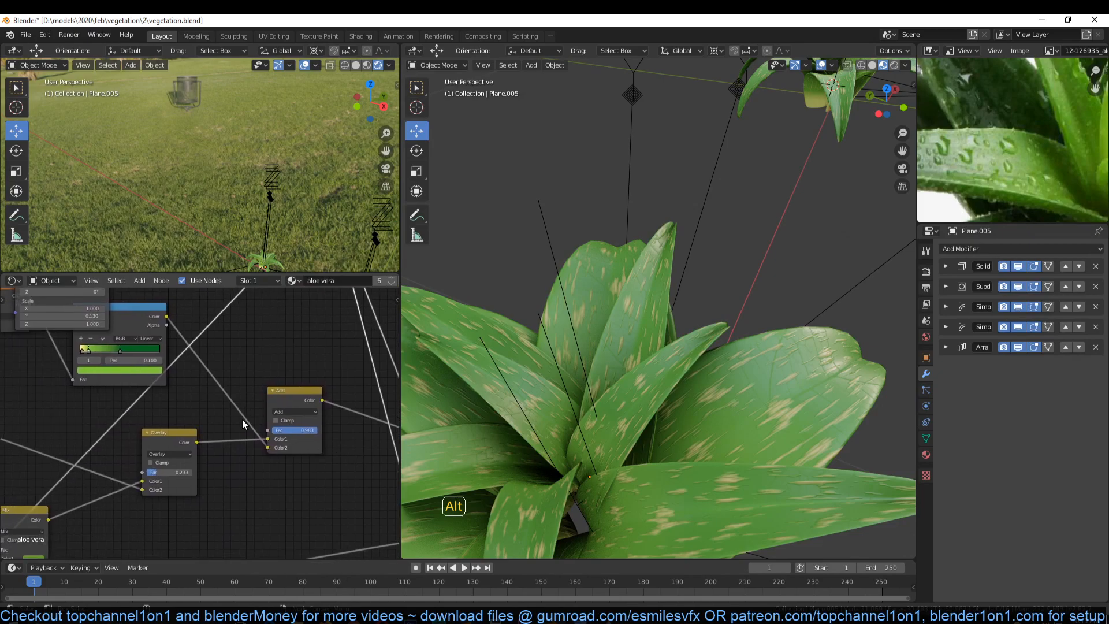
{"action": "mouse_move", "coordinate": [170, 471]}
{"action": "left_mouse_down"}
{"action": "mouse_move", "coordinate": [196, 471]}
{"action": "mouse_move", "coordinate": [153, 472]}
{"action": "left_mouse_up"}
{"action": "left_click_drag", "start_coordinate": [290, 433], "coordinate": [262, 434]}
Change the Mix node's Color2 to a mid green with hue 0.285, saturation 0.542 and value 0.524
{"action": "middle_click_drag", "start_coordinate": [291, 431], "coordinate": [165, 441]}
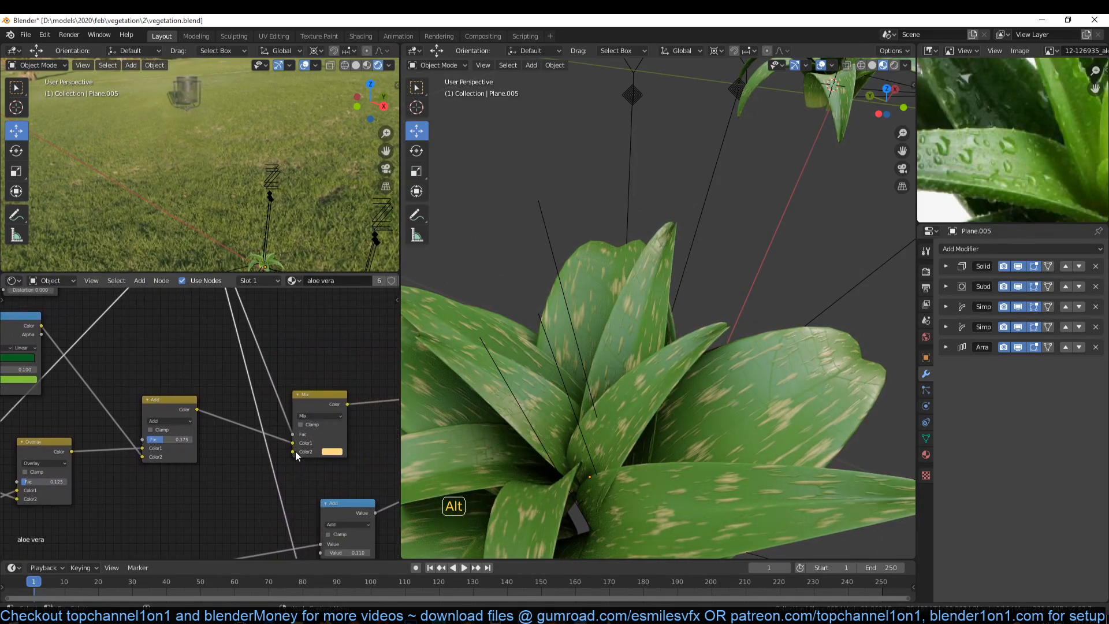
{"action": "left_click", "coordinate": [328, 451]}
{"action": "mouse_move", "coordinate": [389, 342]}
{"action": "left_mouse_down"}
{"action": "mouse_move", "coordinate": [389, 381]}
{"action": "mouse_move", "coordinate": [389, 362]}
{"action": "mouse_move", "coordinate": [339, 365]}
{"action": "left_mouse_up"}
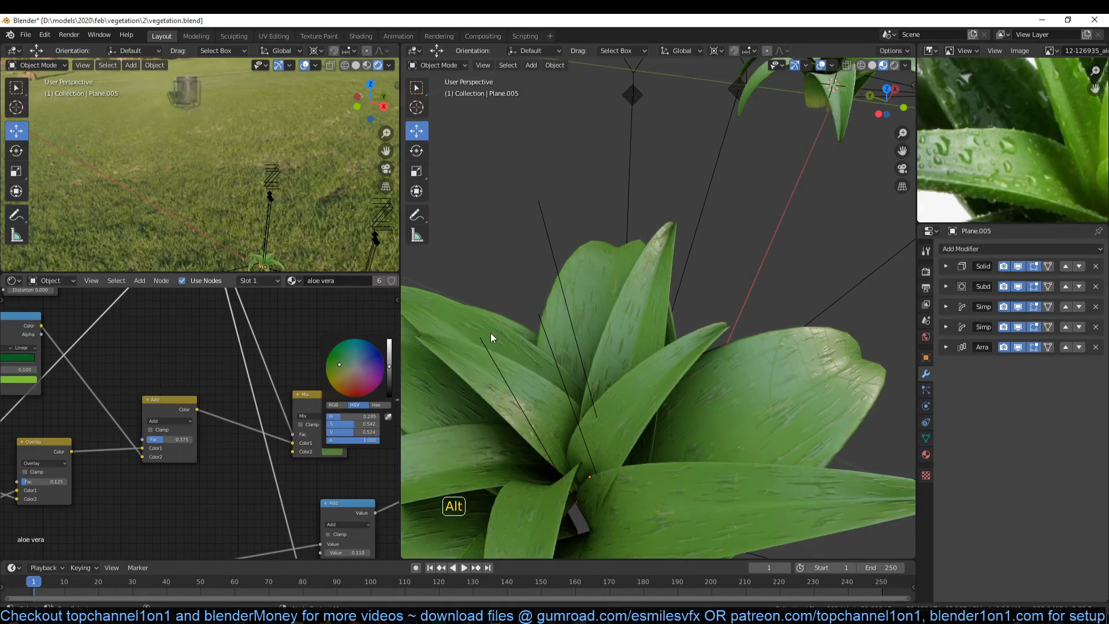
{"action": "scroll", "coordinate": [627, 290], "scroll_direction": "down", "scroll_amount": 4}
{"action": "left_click_drag", "start_coordinate": [626, 290], "coordinate": [633, 342], "text": "alt"}
{"action": "scroll", "coordinate": [602, 338], "scroll_direction": "up", "scroll_amount": 2}
{"action": "scroll", "coordinate": [283, 407], "scroll_direction": "up", "scroll_amount": 2}
Brighten the Mix node's Color2 to value 1.000, make it a paler green, and save the file
{"action": "left_click", "coordinate": [366, 458]}
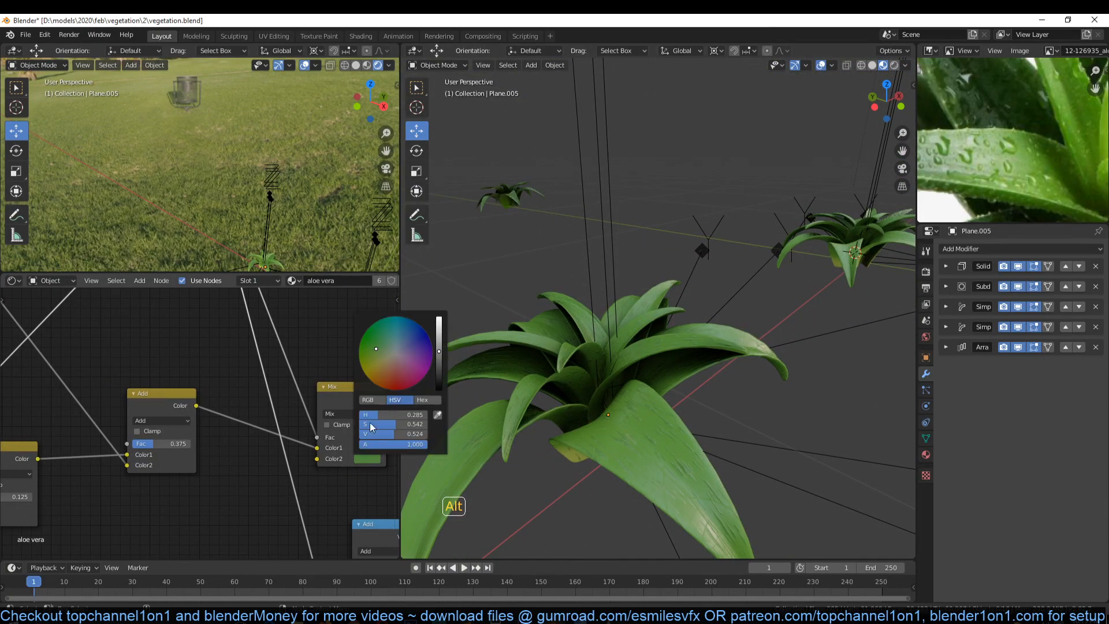
{"action": "left_click_drag", "start_coordinate": [439, 334], "coordinate": [439, 319]}
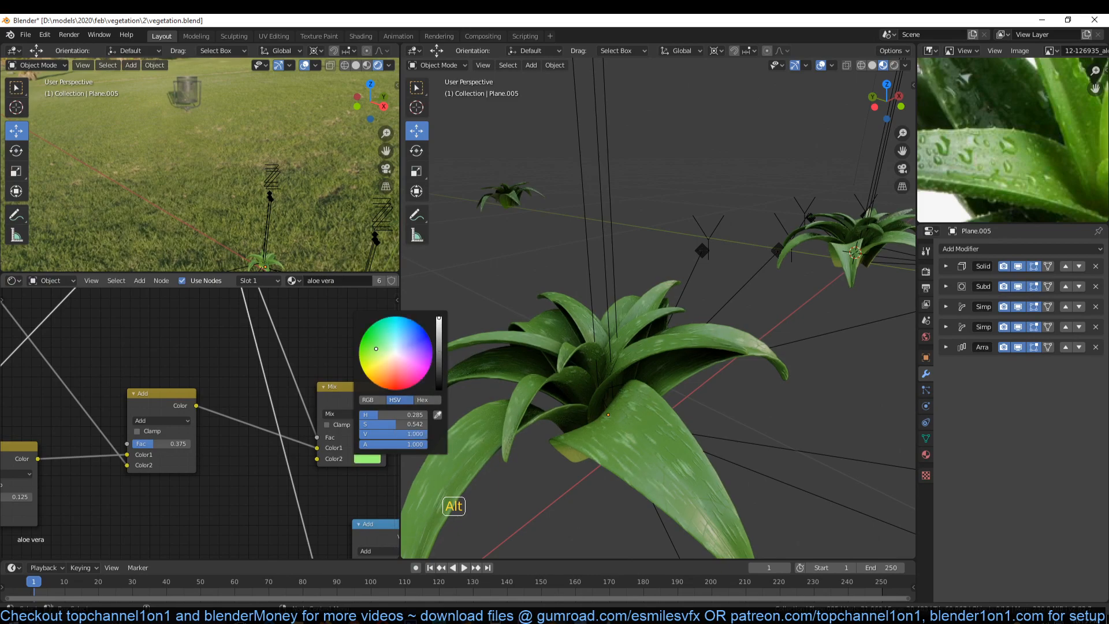
{"action": "left_click_drag", "start_coordinate": [380, 362], "coordinate": [384, 352]}
{"action": "left_click_drag", "start_coordinate": [717, 332], "coordinate": [745, 434], "text": "alt"}
{"action": "scroll", "coordinate": [703, 417], "scroll_direction": "down", "scroll_amount": 3}
{"action": "scroll", "coordinate": [743, 434], "scroll_direction": "up", "scroll_amount": 4}
{"action": "scroll", "coordinate": [743, 431], "scroll_direction": "down", "scroll_amount": 2}
{"action": "key", "text": "ctrl+s"}
Switch to VLC, pause the plant reference video at 01:02 on the spiky aloe, and return to Blender
{"action": "left_click_drag", "start_coordinate": [695, 407], "coordinate": [602, 412], "text": "alt"}
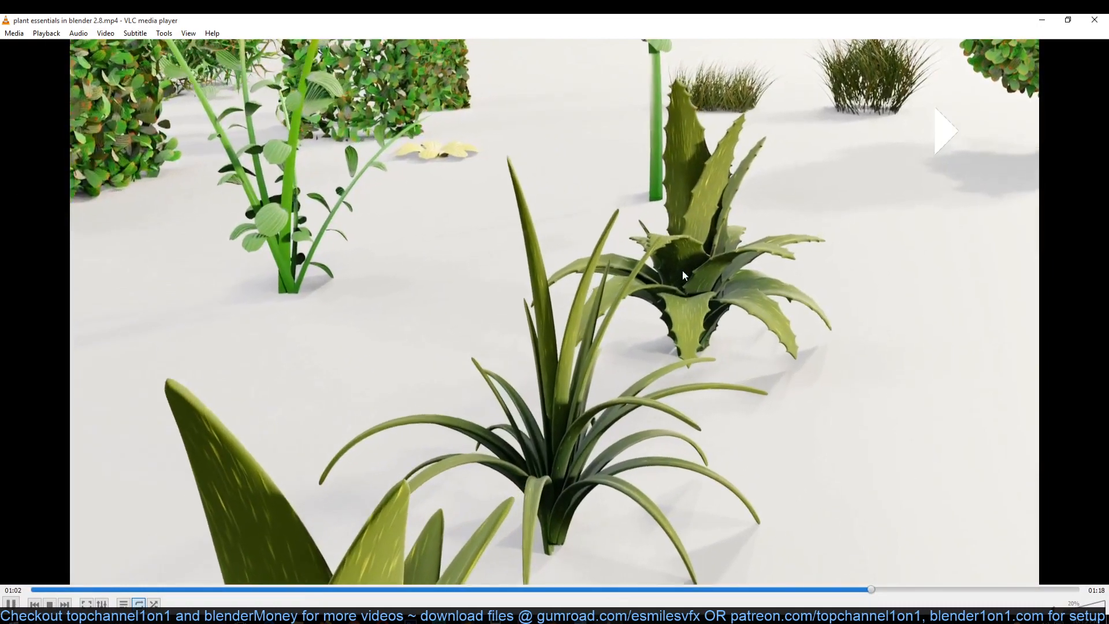
{"action": "key", "text": "space"}
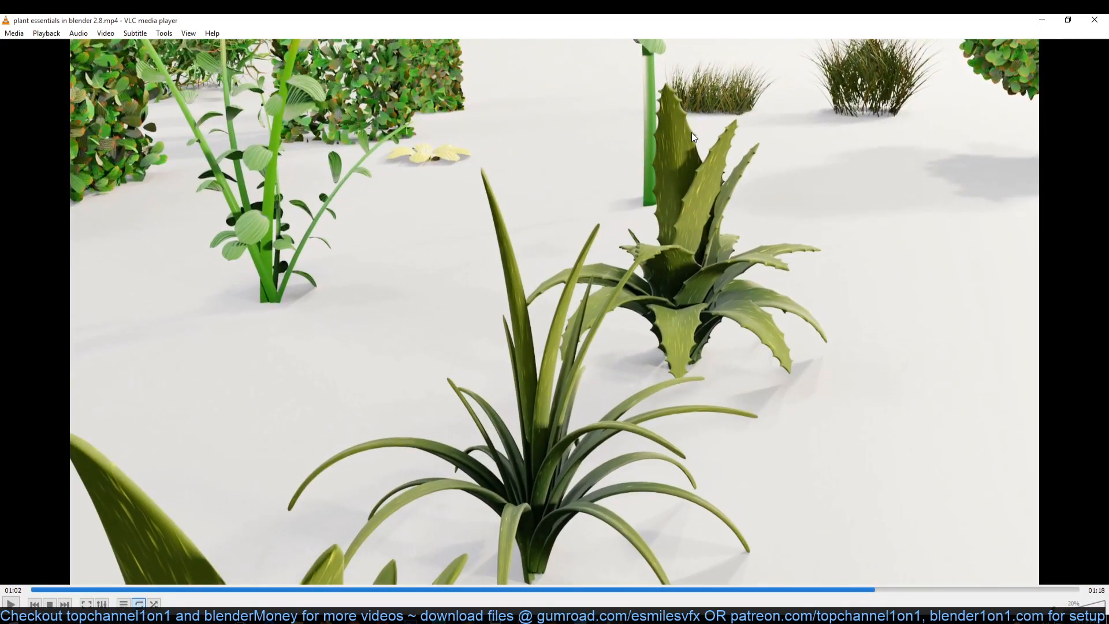
{"action": "left_click", "coordinate": [1042, 20]}
Duplicate one aloe plant with its controlling empties and place the copy beyond the original in top view
{"action": "middle_click_drag", "start_coordinate": [659, 328], "coordinate": [659, 334], "text": "alt"}
{"action": "scroll", "coordinate": [636, 329], "scroll_direction": "down", "scroll_amount": 4}
{"action": "left_click_drag", "start_coordinate": [497, 234], "coordinate": [649, 414]}
{"action": "scroll", "coordinate": [627, 362], "scroll_direction": "down", "scroll_amount": 1}
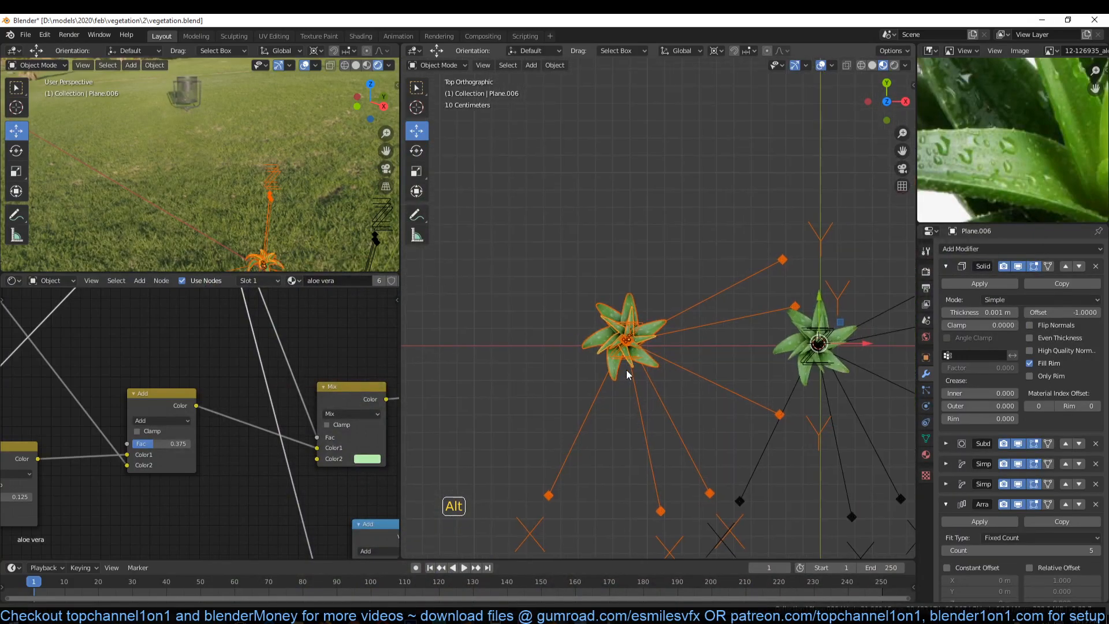
{"action": "middle_click_drag", "start_coordinate": [626, 362], "coordinate": [606, 451], "text": "shift"}
{"action": "key", "text": "shift+d"}
{"action": "left_click", "coordinate": [619, 217]}
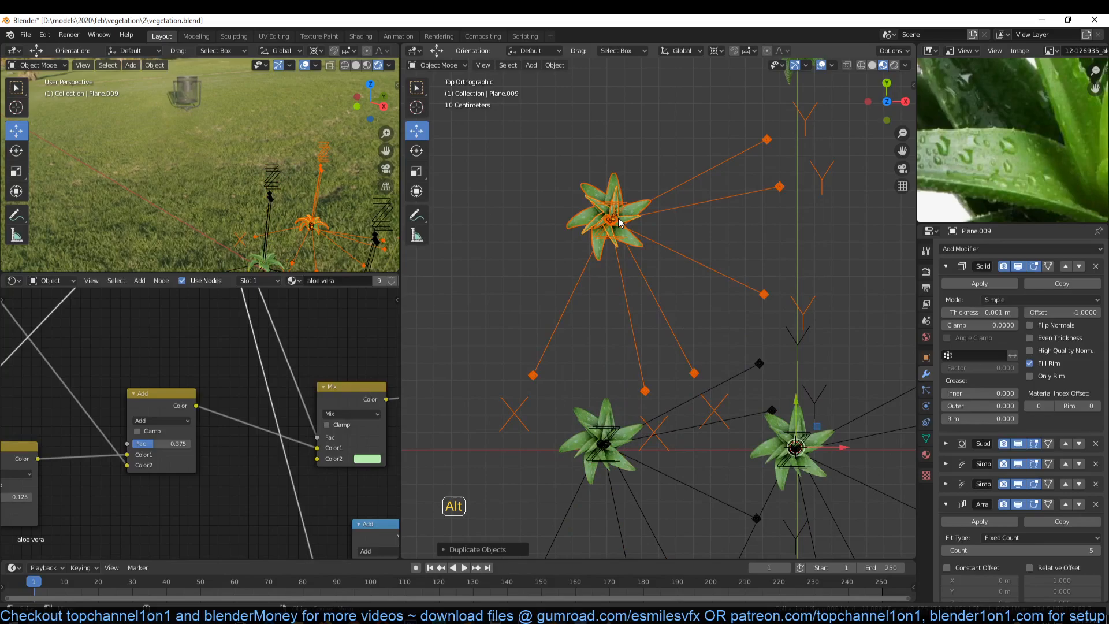
Select one leaf object of the duplicated plant and turn off the viewport display of all its modifiers
{"action": "middle_click_drag", "start_coordinate": [618, 217], "coordinate": [609, 289], "text": "alt"}
{"action": "key", "text": "KP_0"}
{"action": "key", "text": "KP_Decimal"}
{"action": "left_click", "coordinate": [628, 304]}
{"action": "middle_click_drag", "start_coordinate": [628, 304], "coordinate": [722, 348], "text": "alt"}
{"action": "scroll", "coordinate": [722, 347], "scroll_direction": "up", "scroll_amount": 2}
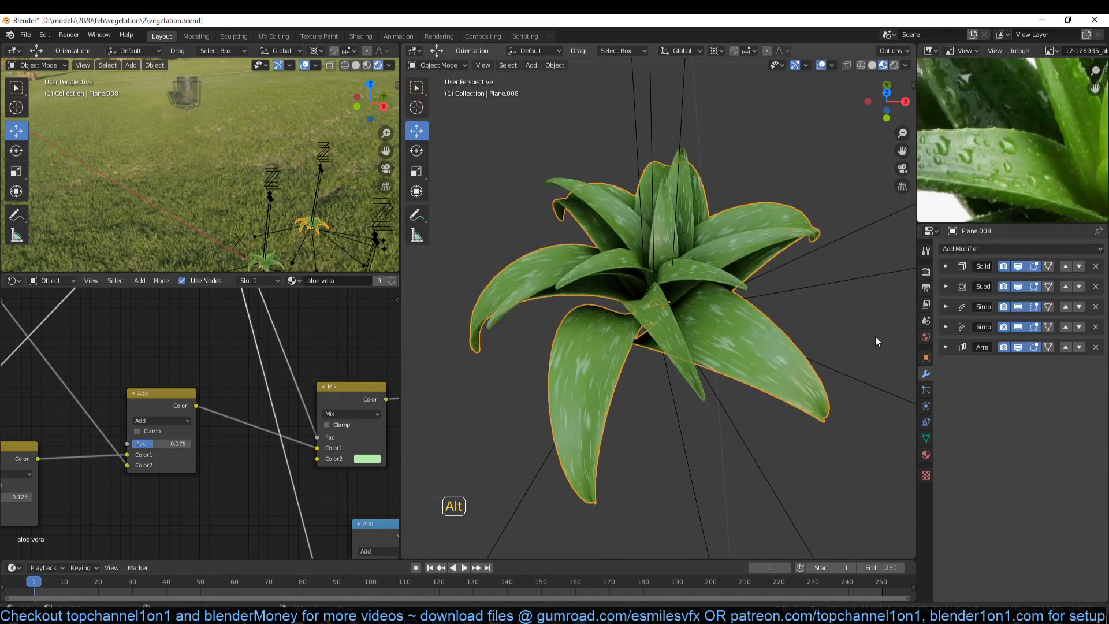
{"action": "left_click_drag", "start_coordinate": [1018, 347], "coordinate": [1018, 265]}
Isolate the unmodified leaf in local view and open it for mesh editing from the front
{"action": "middle_click_drag", "start_coordinate": [782, 279], "coordinate": [741, 365], "text": "alt"}
{"action": "key", "text": "Tab"}
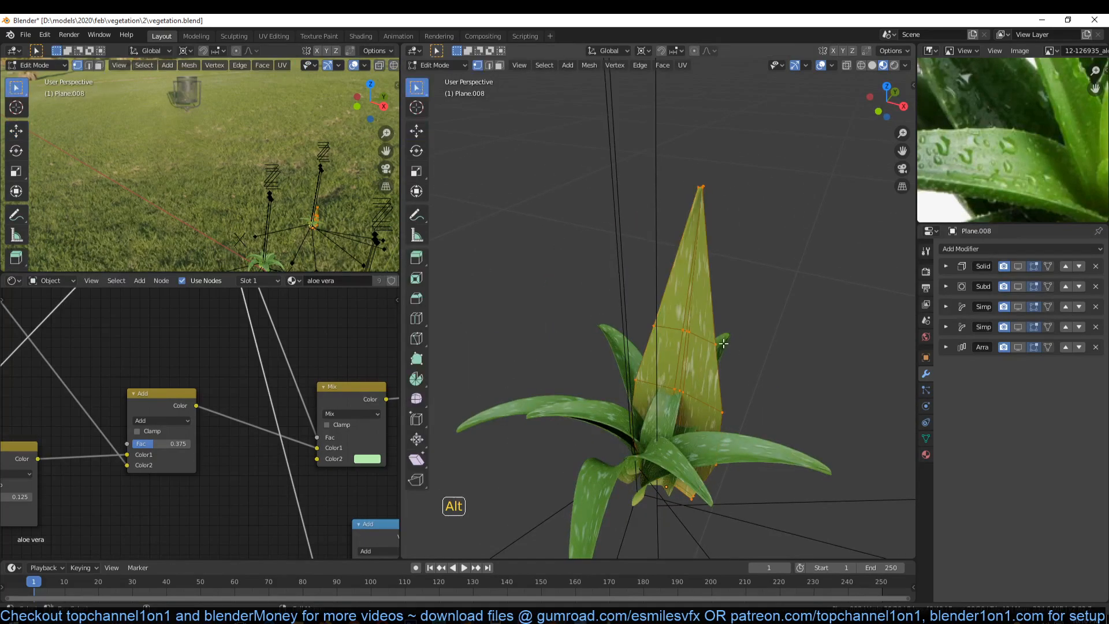
{"action": "key", "text": "Tab"}
{"action": "key", "text": "KP_Divide"}
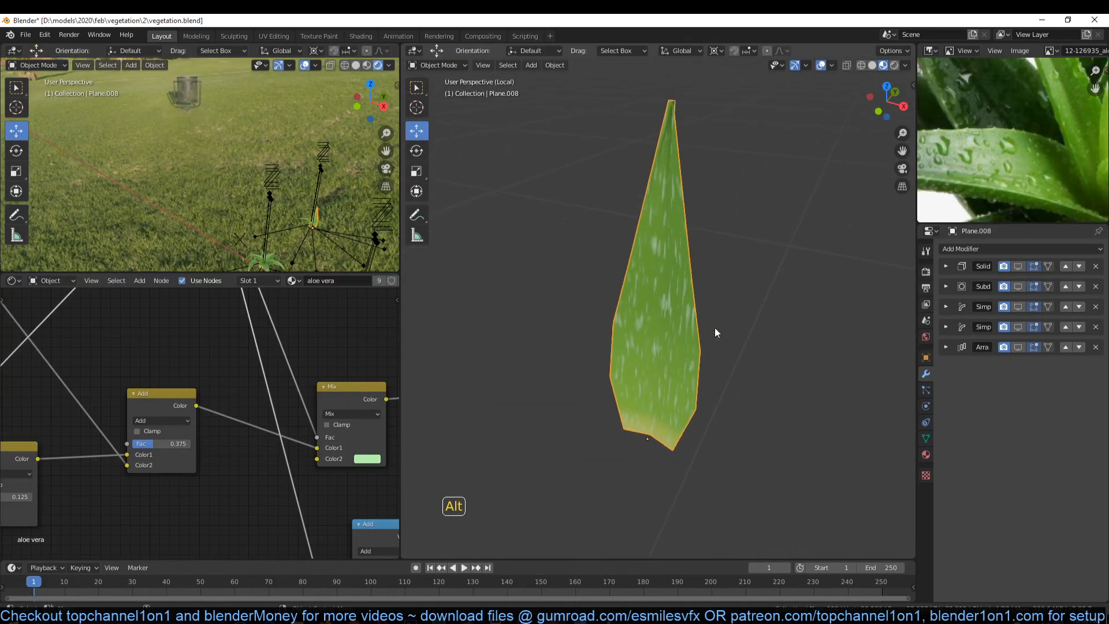
{"action": "key", "text": "KP_1"}
{"action": "key", "text": "Tab"}
{"action": "scroll", "coordinate": [653, 347], "scroll_direction": "up", "scroll_amount": 4}
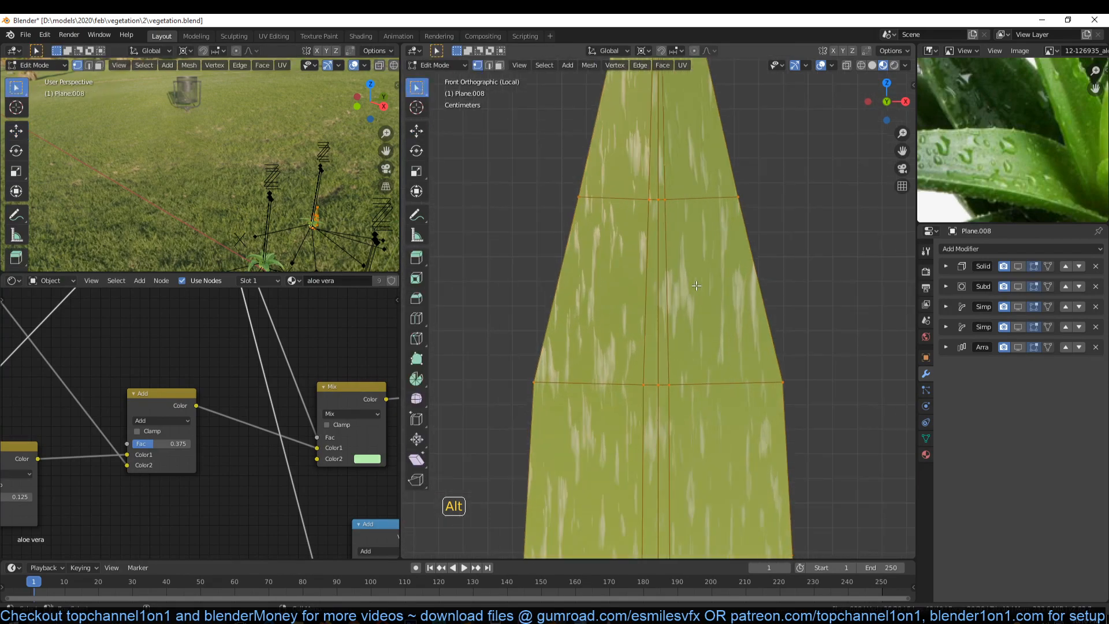
{"action": "scroll", "coordinate": [644, 287], "scroll_direction": "down", "scroll_amount": 4}
Add a centered loop cut across the middle of the leaf and scale it slightly wider
{"action": "key", "text": "ctrl+r"}
{"action": "left_click", "coordinate": [638, 283]}
{"action": "right_click", "coordinate": [701, 311]}
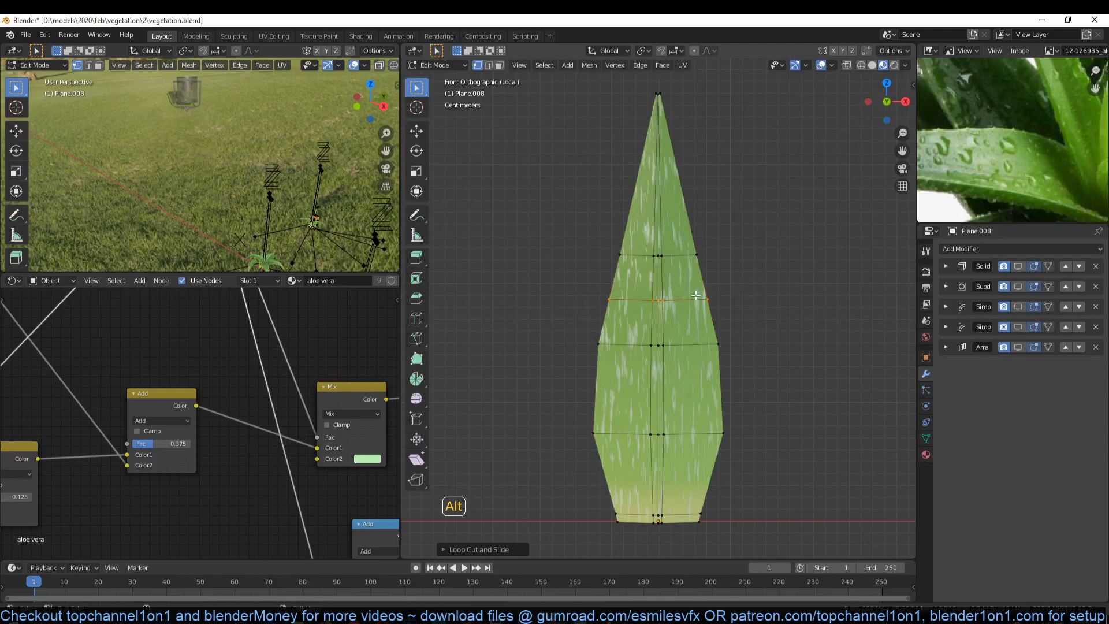
{"action": "key", "text": "s"}
{"action": "left_click", "coordinate": [738, 314]}
Add centered loop cuts across the leaf's tip section and its lower wide section, widening the lower one slightly
{"action": "key", "text": "ctrl+r"}
{"action": "left_click", "coordinate": [693, 197]}
{"action": "right_click", "coordinate": [701, 198]}
{"action": "key", "text": "ctrl+r"}
{"action": "left_click", "coordinate": [599, 395]}
{"action": "right_click", "coordinate": [598, 395]}
Add a centered loop cut just above the leaf's base, scale it wider, and deselect everything
{"action": "key", "text": "ctrl+r"}
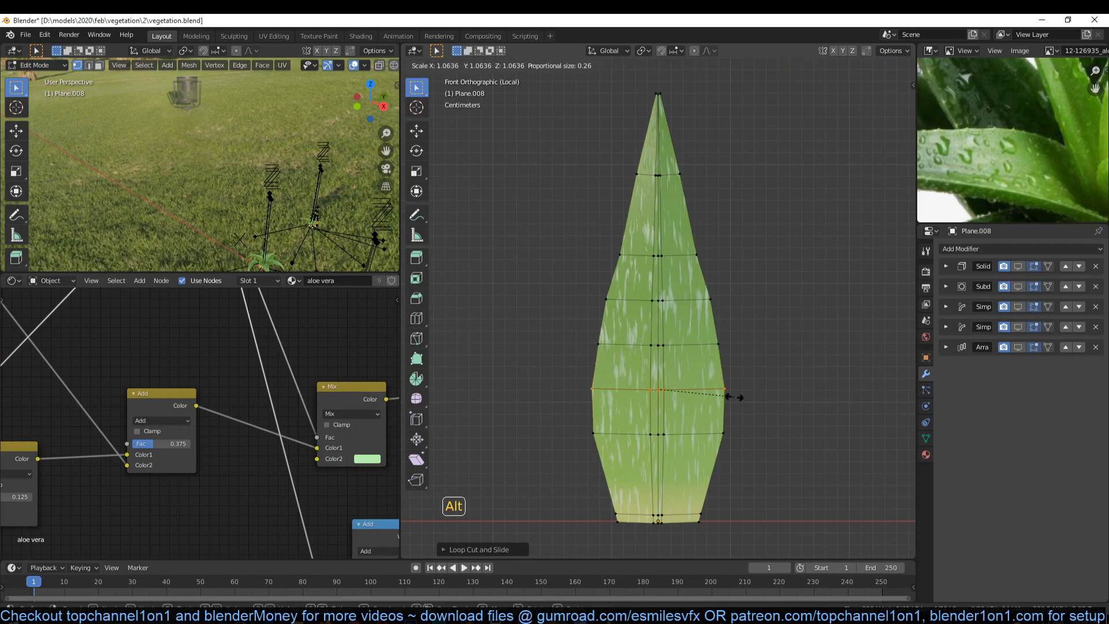
{"action": "left_click", "coordinate": [623, 487]}
{"action": "right_click", "coordinate": [626, 487]}
{"action": "key", "text": "s"}
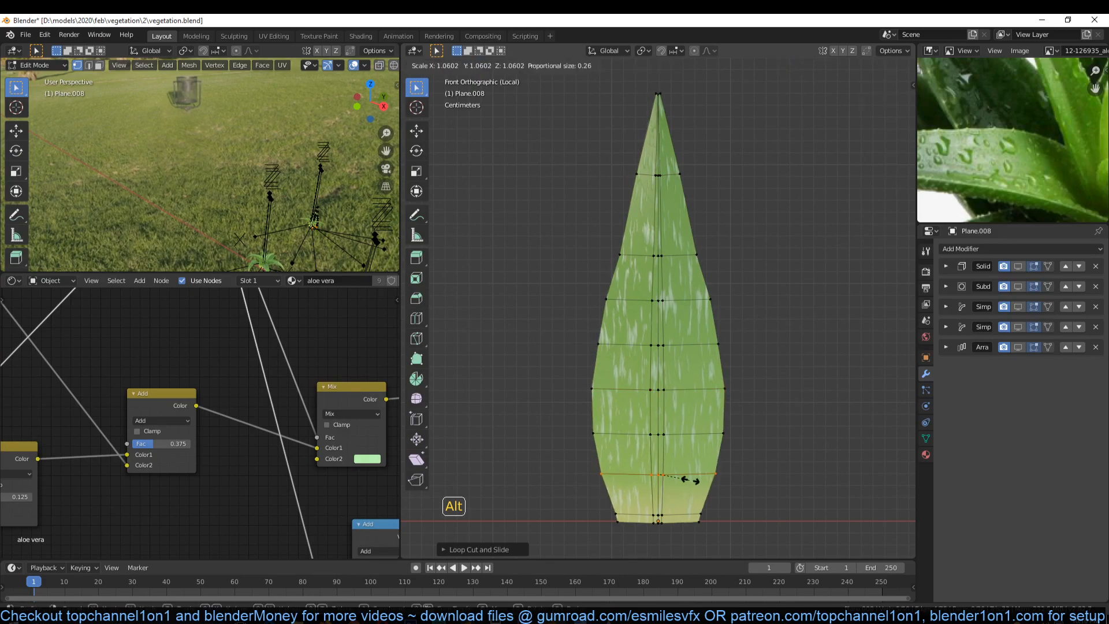
{"action": "left_click", "coordinate": [692, 468]}
{"action": "key", "text": "alt+a"}
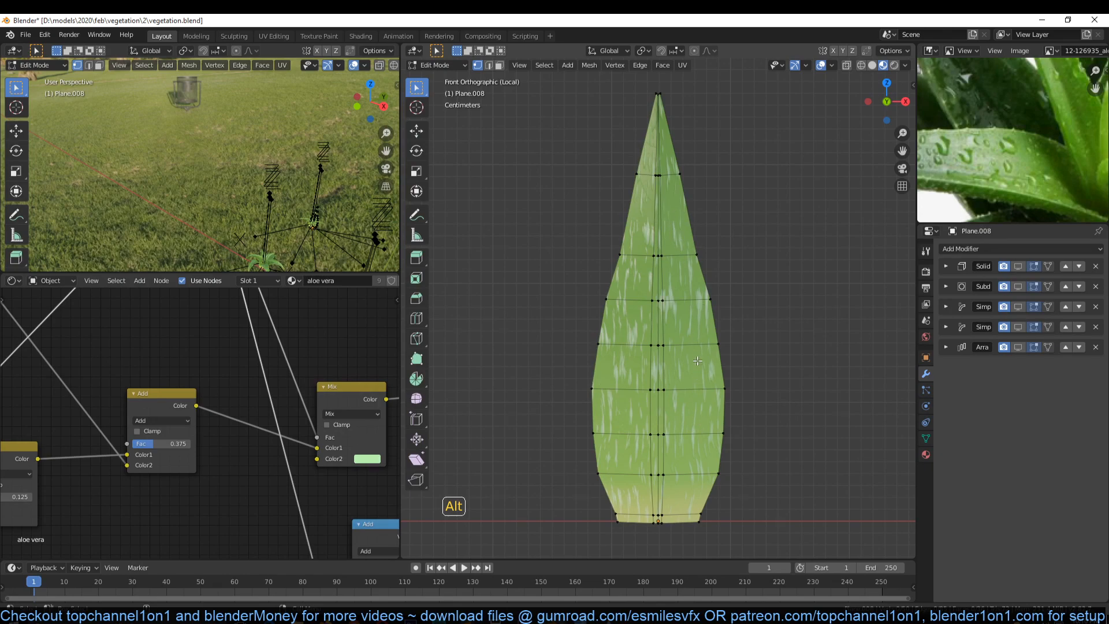
Switch to VLC to examine the spiky aloe's leaf edges in the reference video
{"action": "left_click", "coordinate": [610, 558]}
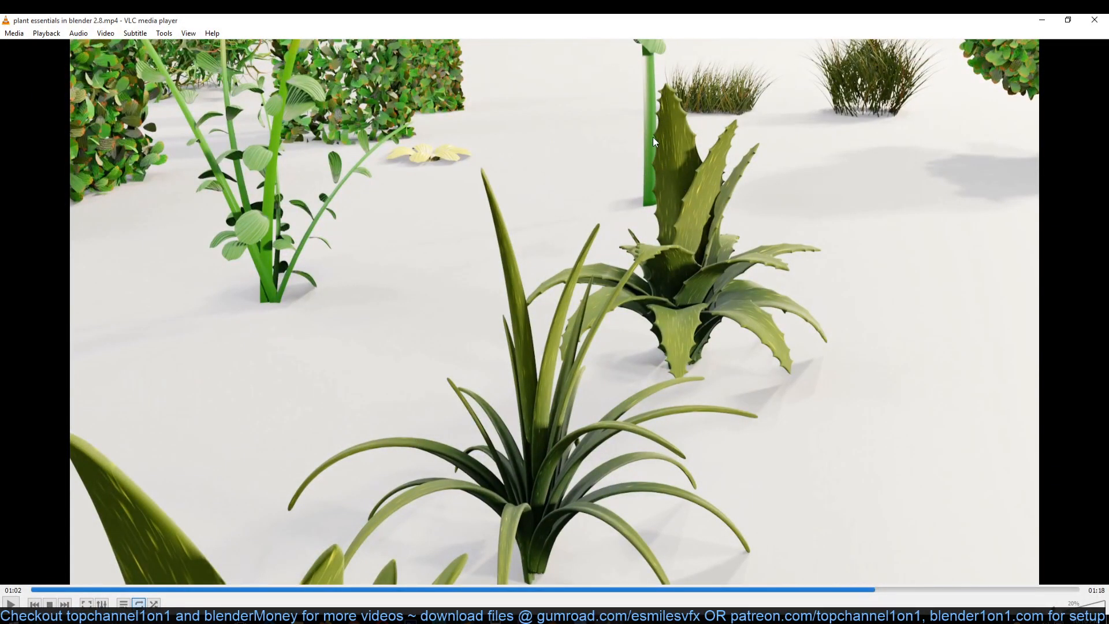
Return to Blender and delete the faces of the leaf's negative-X half up to the center line
{"action": "left_click", "coordinate": [1042, 20]}
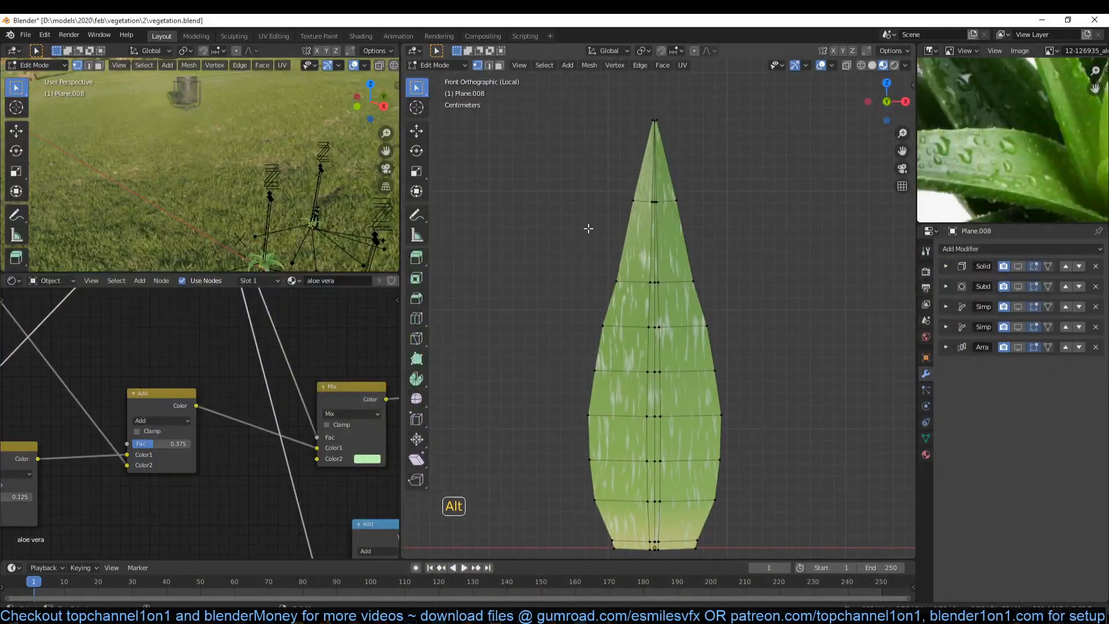
{"action": "middle_click_drag", "start_coordinate": [657, 342], "coordinate": [658, 291], "text": "shift"}
{"action": "left_click", "coordinate": [581, 347], "text": "alt"}
{"action": "scroll", "coordinate": [616, 286], "scroll_direction": "down", "scroll_amount": 1}
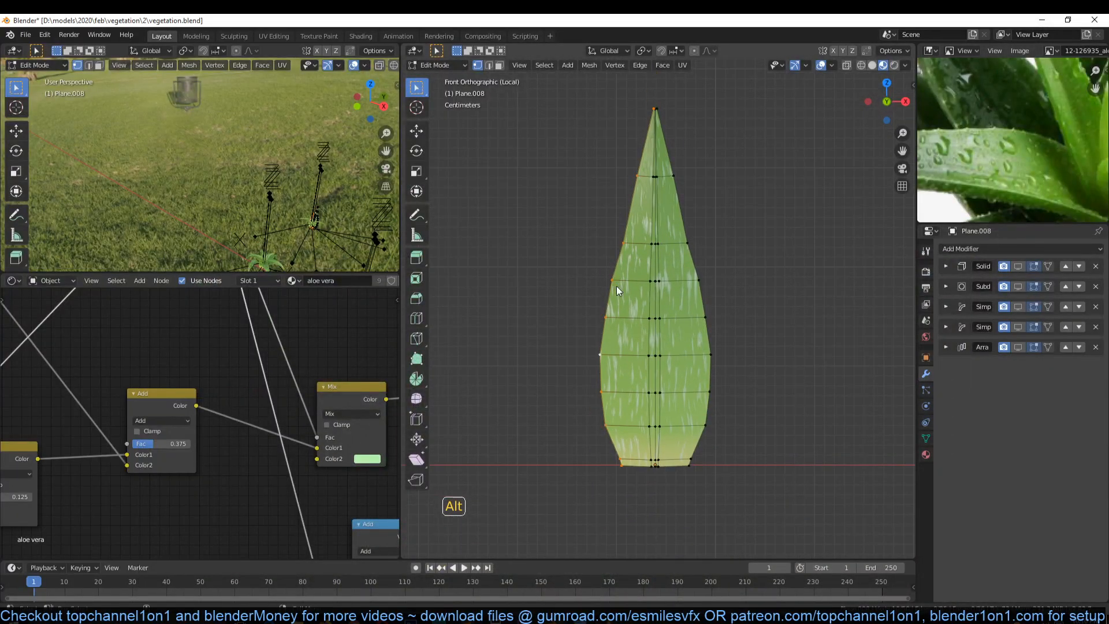
{"action": "key", "text": "shift+z"}
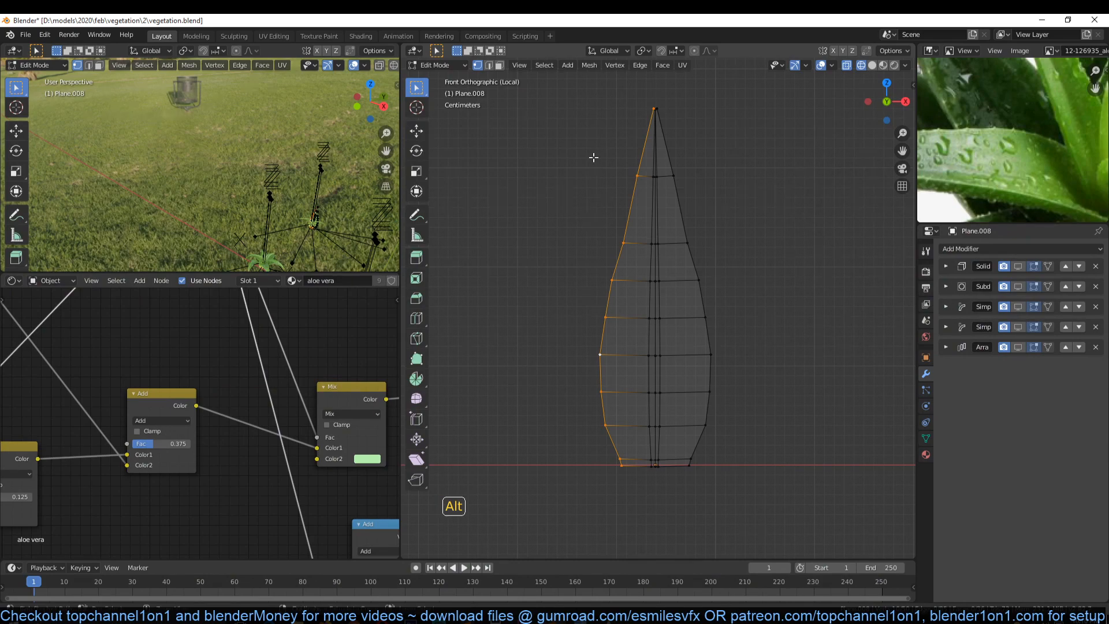
{"action": "key", "text": "ctrl+KP_Add"}
{"action": "key", "text": "ctrl+KP_Add"}
{"action": "key", "text": "x"}
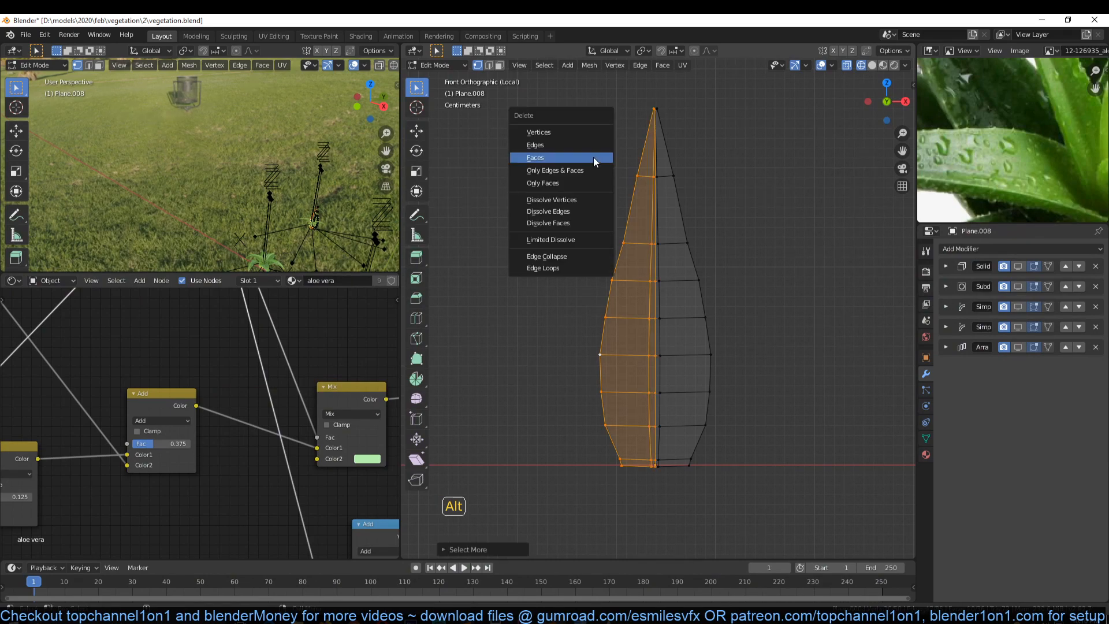
{"action": "left_click", "coordinate": [594, 157]}
Add a Mirror modifier on the X axis to the half leaf and move it to the top of the modifier stack
{"action": "key", "text": "Tab"}
{"action": "left_click", "coordinate": [982, 250]}
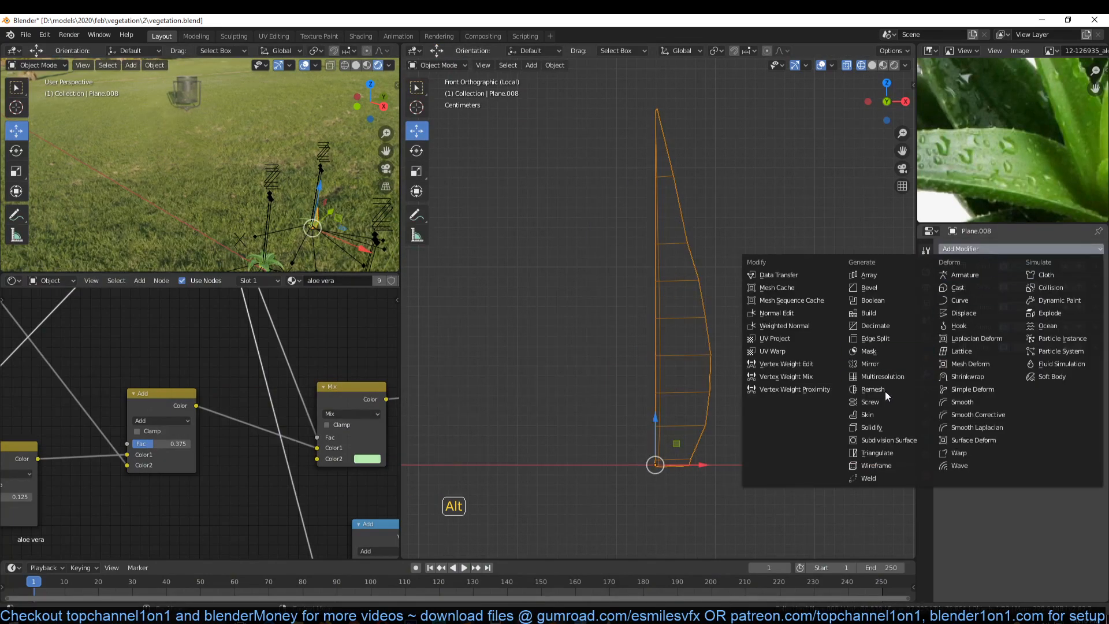
{"action": "left_click", "coordinate": [890, 368]}
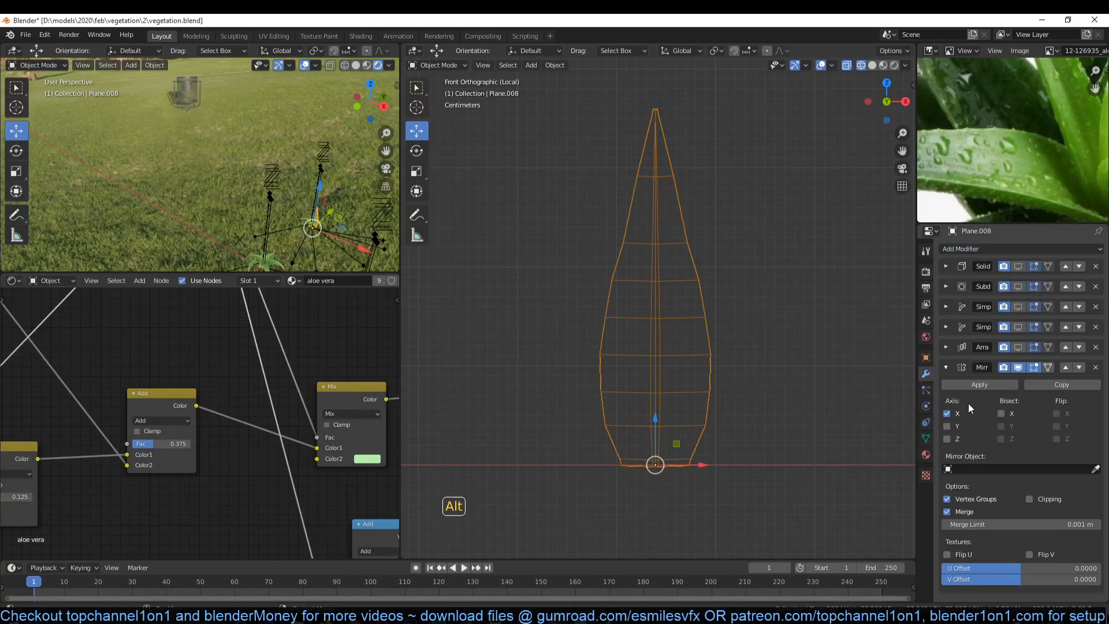
{"action": "left_click", "coordinate": [1066, 368]}
{"action": "left_click", "coordinate": [1067, 348]}
{"action": "left_click", "coordinate": [1067, 328]}
{"action": "left_click", "coordinate": [1067, 308]}
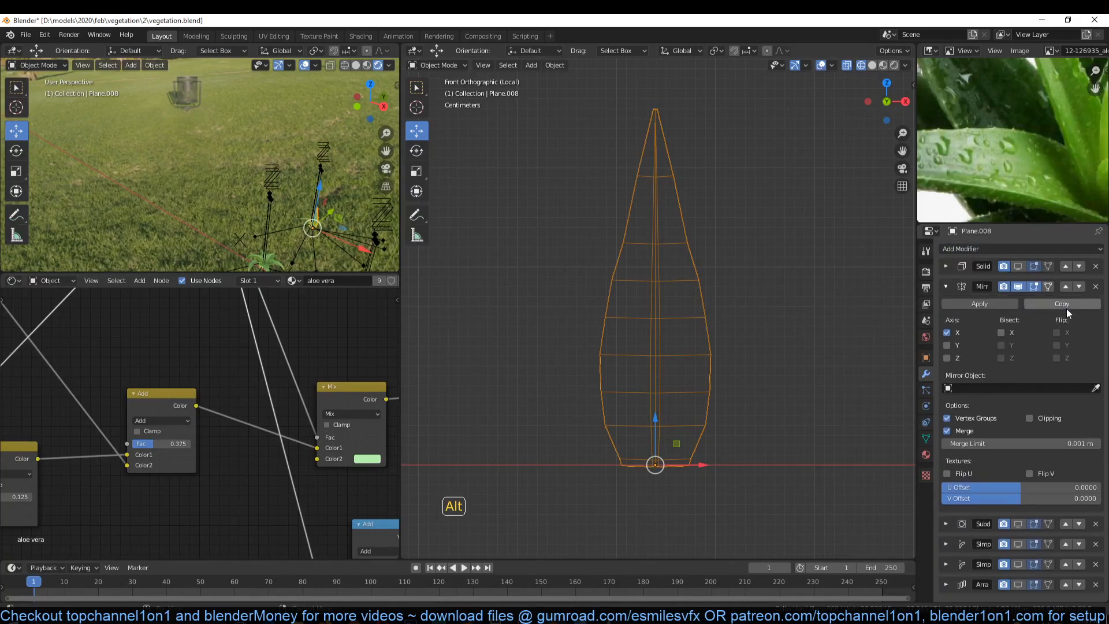
{"action": "left_click", "coordinate": [1067, 288]}
{"action": "key", "text": "shift+z"}
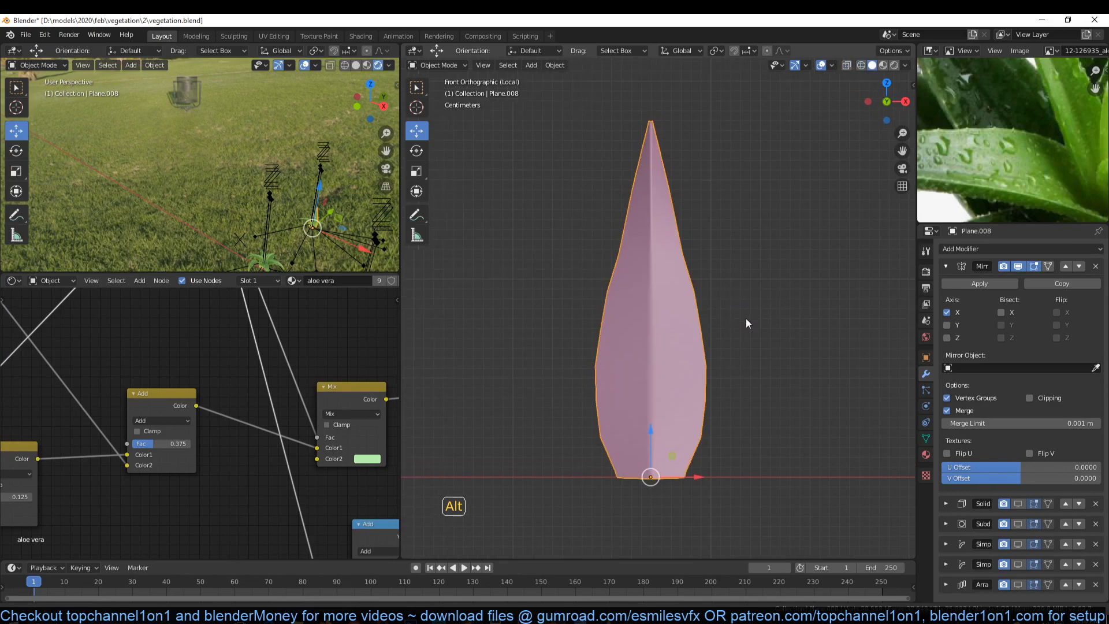
Select the vertices along the leaf's outer edge from near the tip to the base and vertex-bevel them with extra segments
{"action": "scroll", "coordinate": [706, 292], "scroll_direction": "up", "scroll_amount": 4}
{"action": "key", "text": "Tab"}
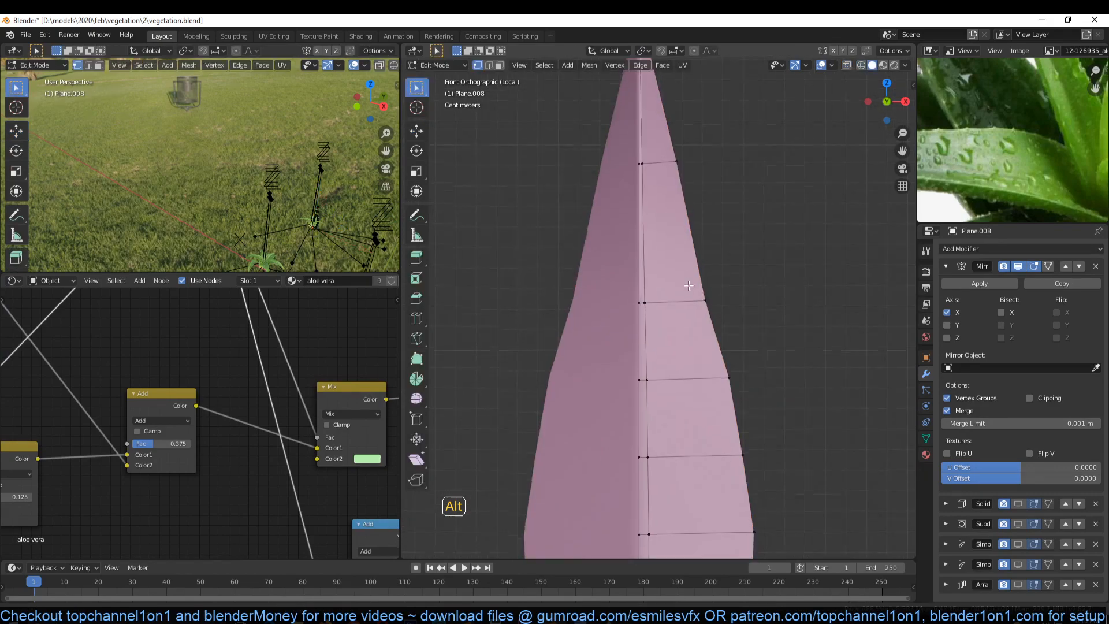
{"action": "scroll", "coordinate": [741, 388], "scroll_direction": "down", "scroll_amount": 6}
{"action": "middle_click_drag", "start_coordinate": [742, 388], "coordinate": [740, 304], "text": "shift"}
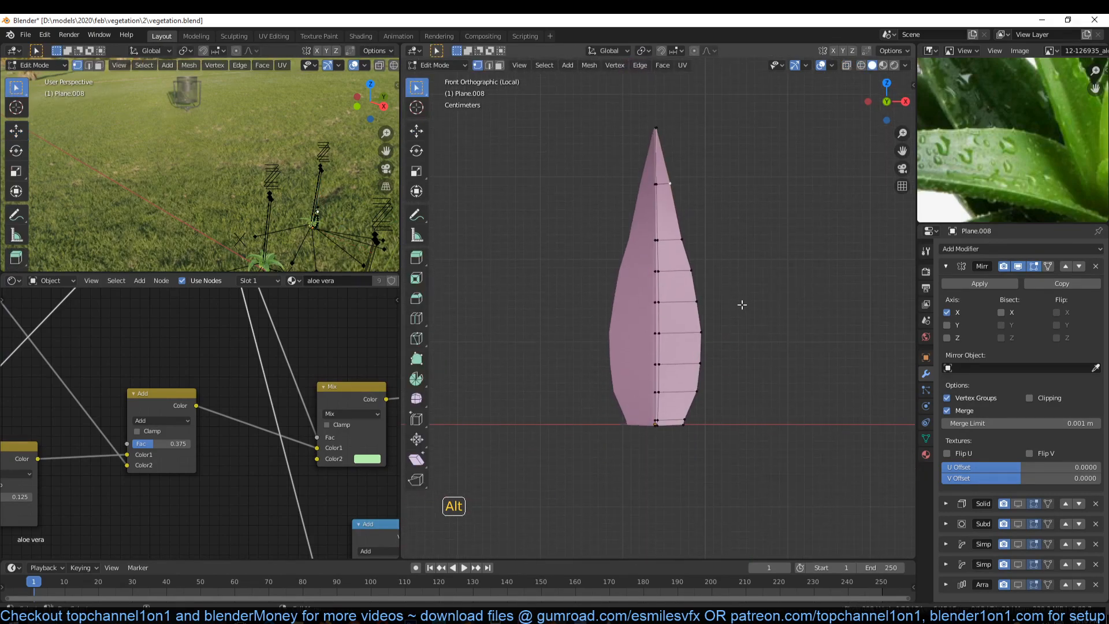
{"action": "left_click", "coordinate": [685, 420], "text": "ctrl"}
{"action": "scroll", "coordinate": [761, 352], "scroll_direction": "up", "scroll_amount": 2}
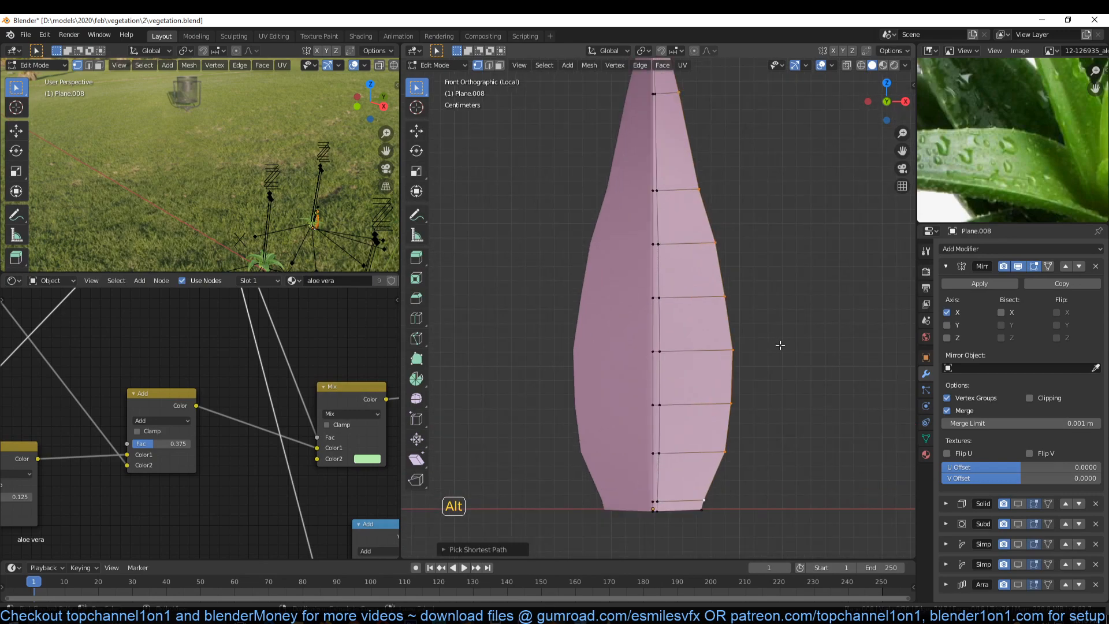
{"action": "key", "text": "s"}
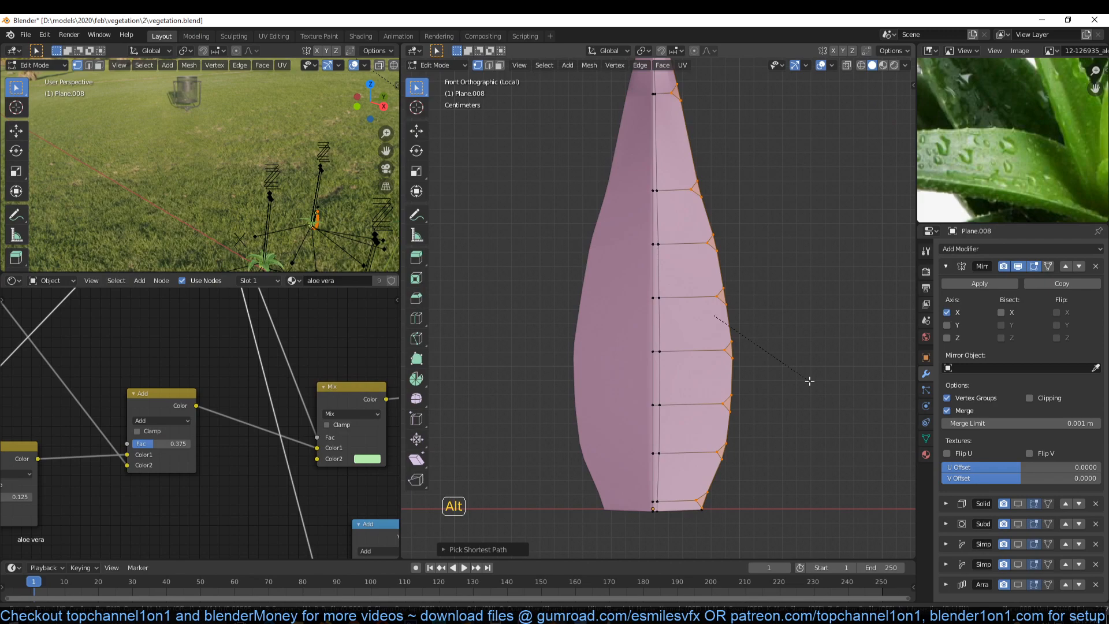
{"action": "scroll", "coordinate": [810, 381], "scroll_direction": "up", "scroll_amount": 2}
{"action": "left_click", "coordinate": [810, 380]}
Narrow the selection to the central vertices of the edge bevels and move them outward along X to form spikes
{"action": "key", "text": "alt+z"}
{"action": "scroll", "coordinate": [780, 369], "scroll_direction": "up", "scroll_amount": 10}
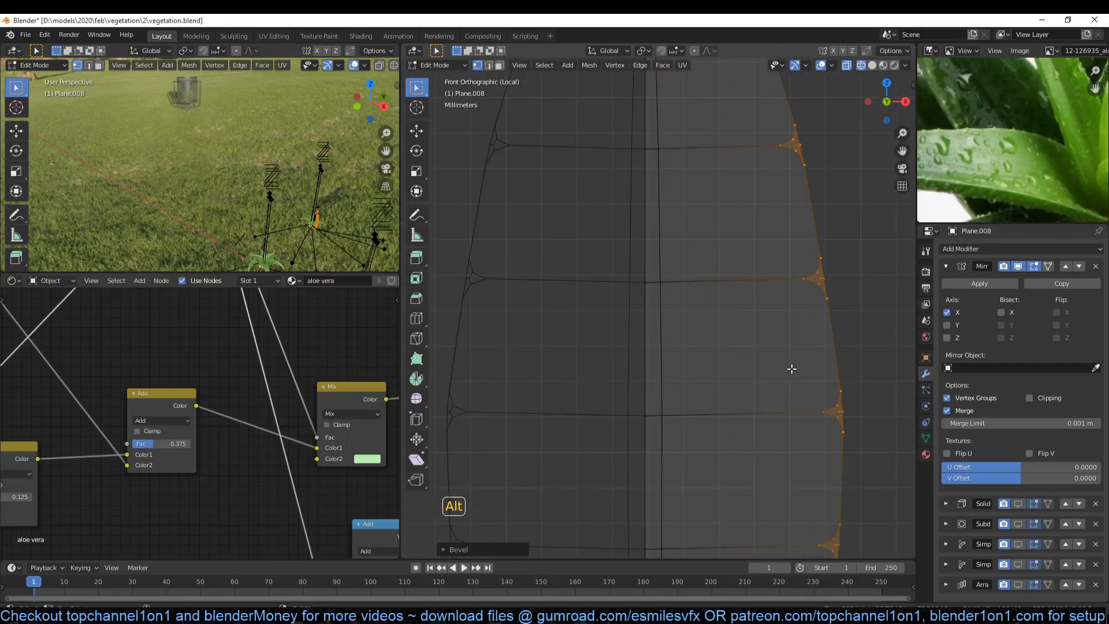
{"action": "scroll", "coordinate": [757, 351], "scroll_direction": "down", "scroll_amount": 6}
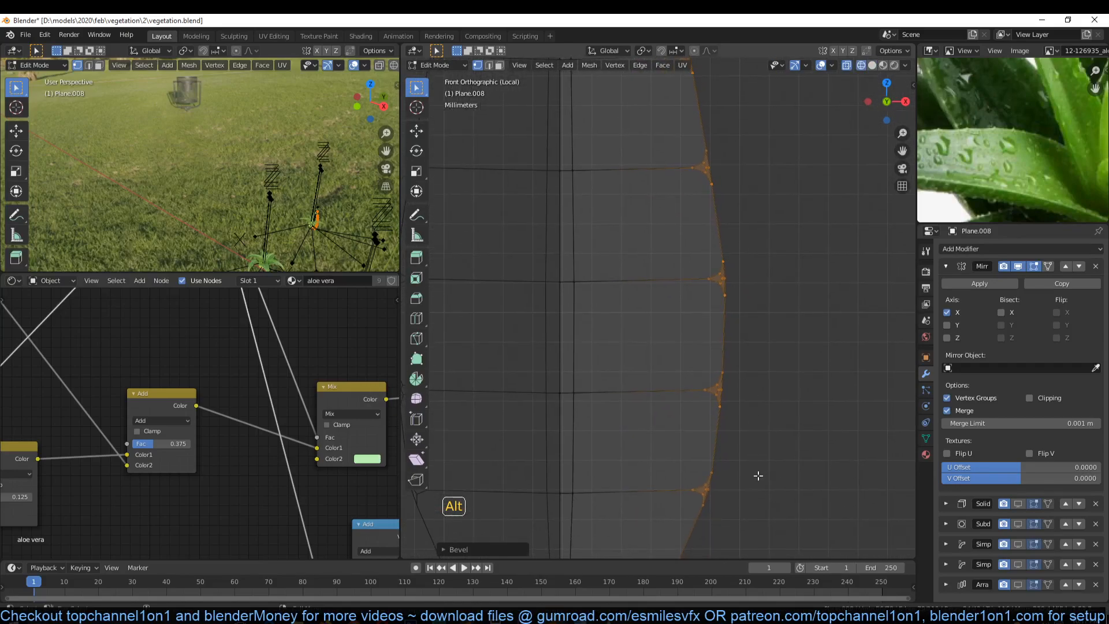
{"action": "middle_click_drag", "start_coordinate": [785, 368], "coordinate": [780, 309], "text": "shift"}
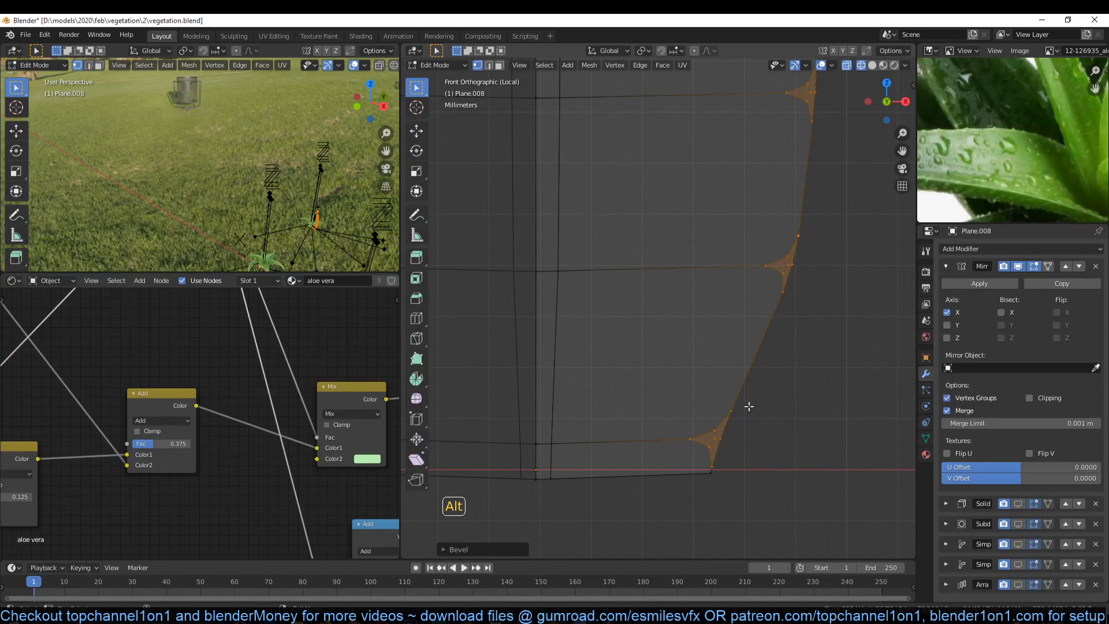
{"action": "key", "text": "ctrl+KP_Subtract"}
{"action": "key", "text": "ctrl+KP_Subtract"}
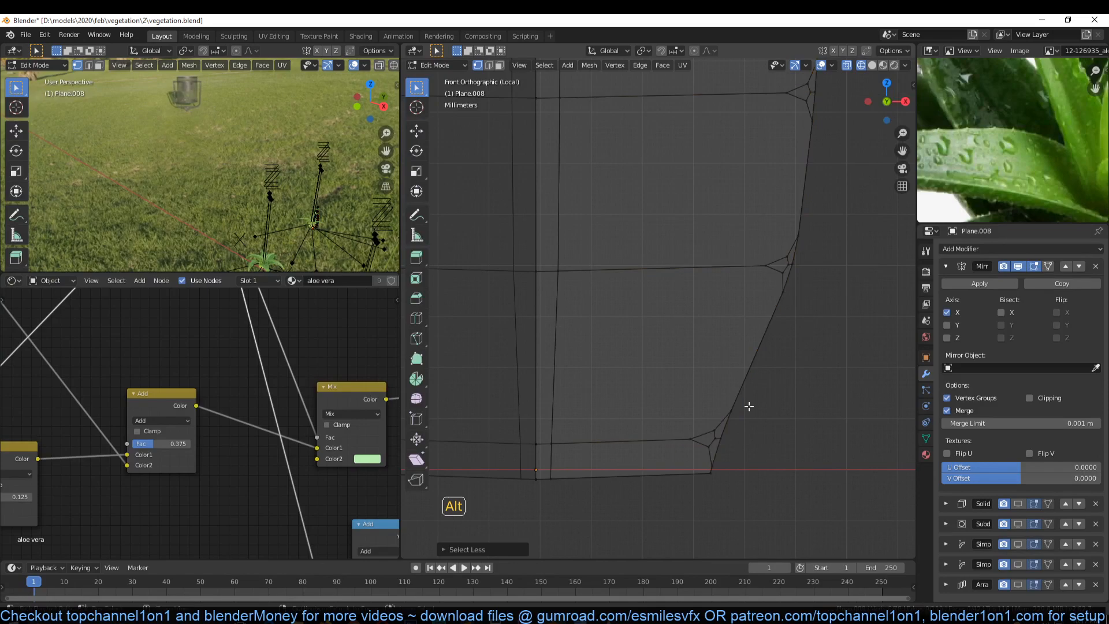
{"action": "left_click", "coordinate": [749, 406], "text": "alt"}
{"action": "scroll", "coordinate": [738, 377], "scroll_direction": "down", "scroll_amount": 4}
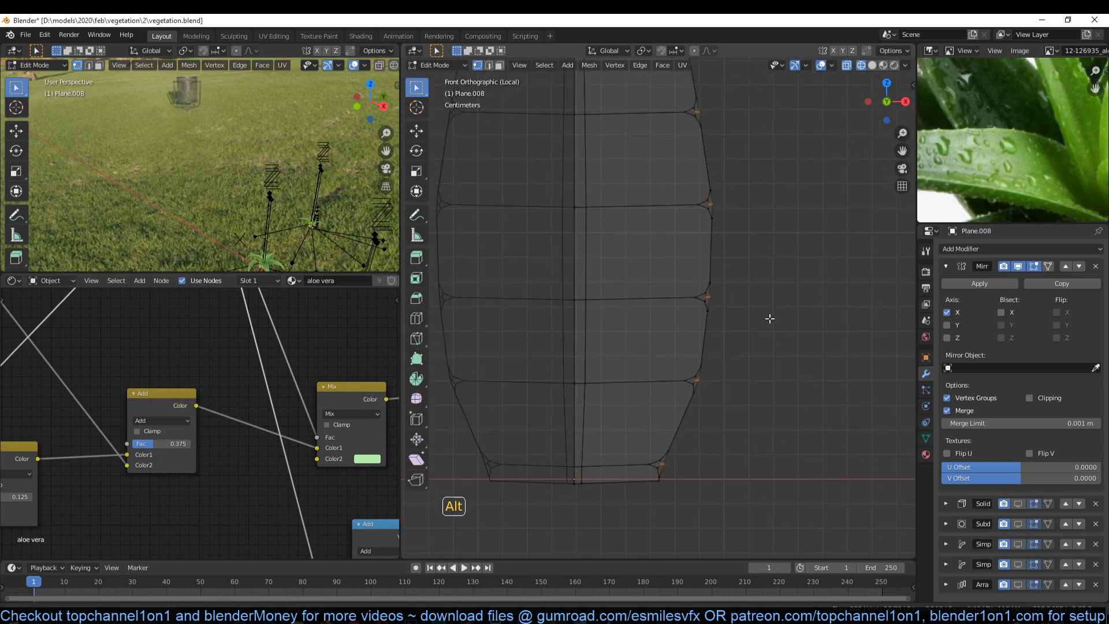
{"action": "middle_click_drag", "start_coordinate": [772, 303], "coordinate": [764, 465], "text": "shift"}
{"action": "scroll", "coordinate": [679, 231], "scroll_direction": "down", "scroll_amount": 1}
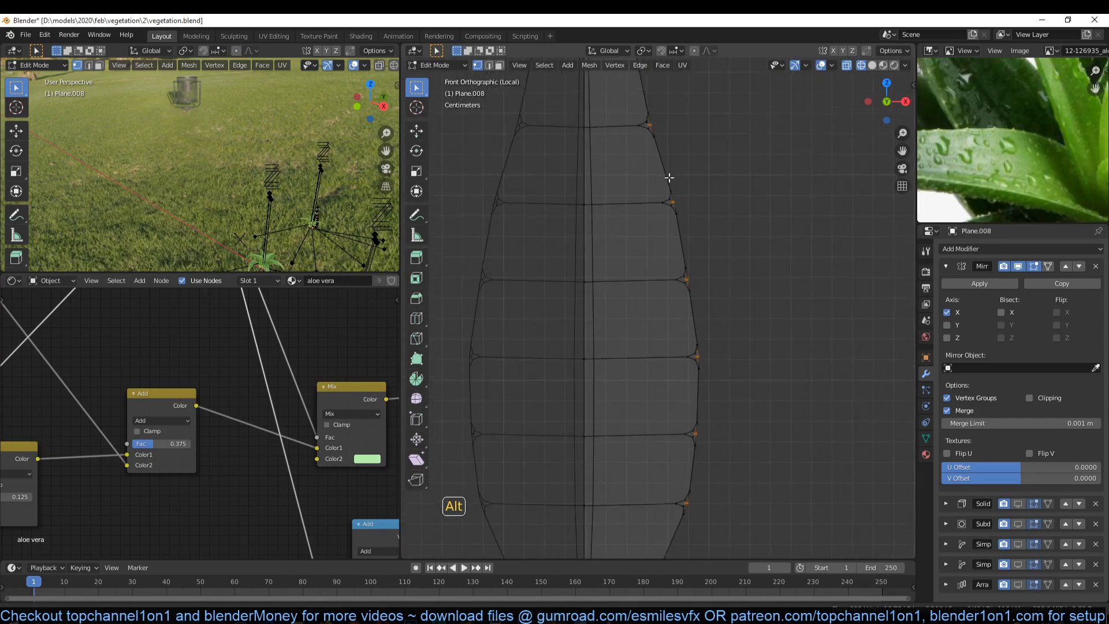
{"action": "middle_click_drag", "start_coordinate": [669, 168], "coordinate": [684, 243], "text": "shift"}
{"action": "left_click", "coordinate": [417, 151]}
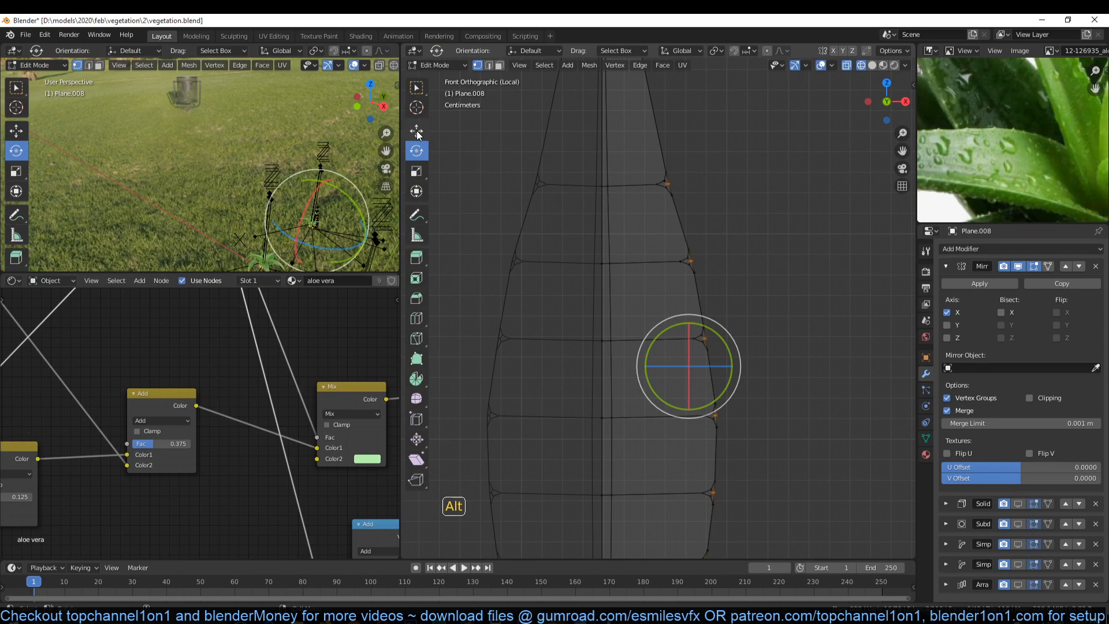
{"action": "left_click", "coordinate": [417, 131]}
{"action": "left_click_drag", "start_coordinate": [738, 363], "coordinate": [753, 364]}
Display the leaf in solid shading with its Subdivision modifier enabled in the viewport and check the spiky edge
{"action": "key", "text": "Tab"}
{"action": "key", "text": "z"}
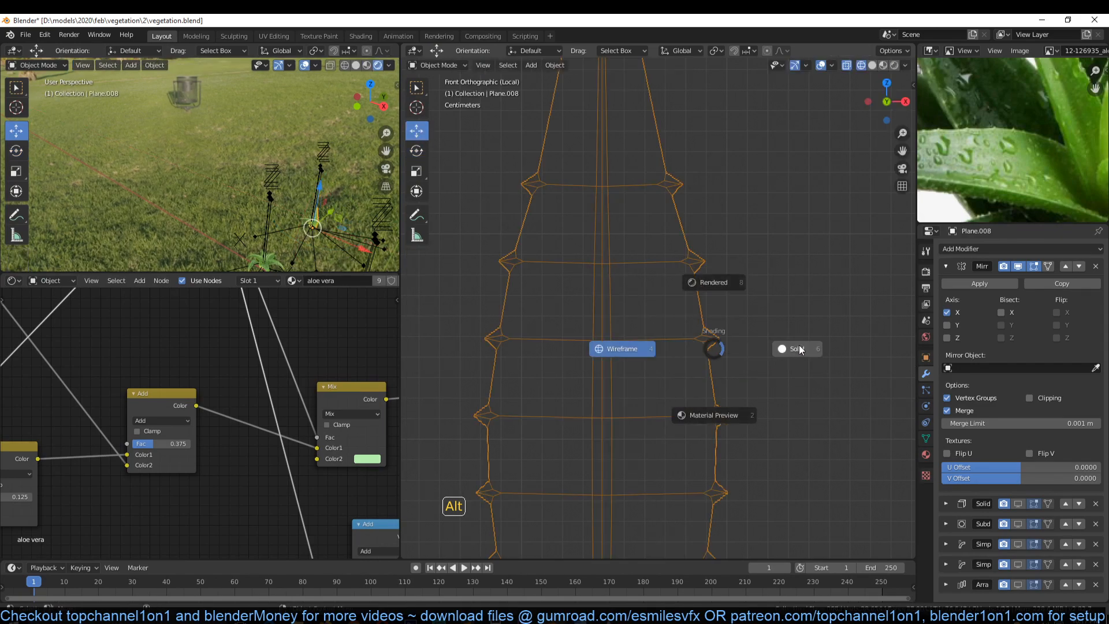
{"action": "left_click", "coordinate": [784, 350]}
{"action": "scroll", "coordinate": [771, 359], "scroll_direction": "down", "scroll_amount": 5}
{"action": "middle_click_drag", "start_coordinate": [686, 389], "coordinate": [709, 345], "text": "shift"}
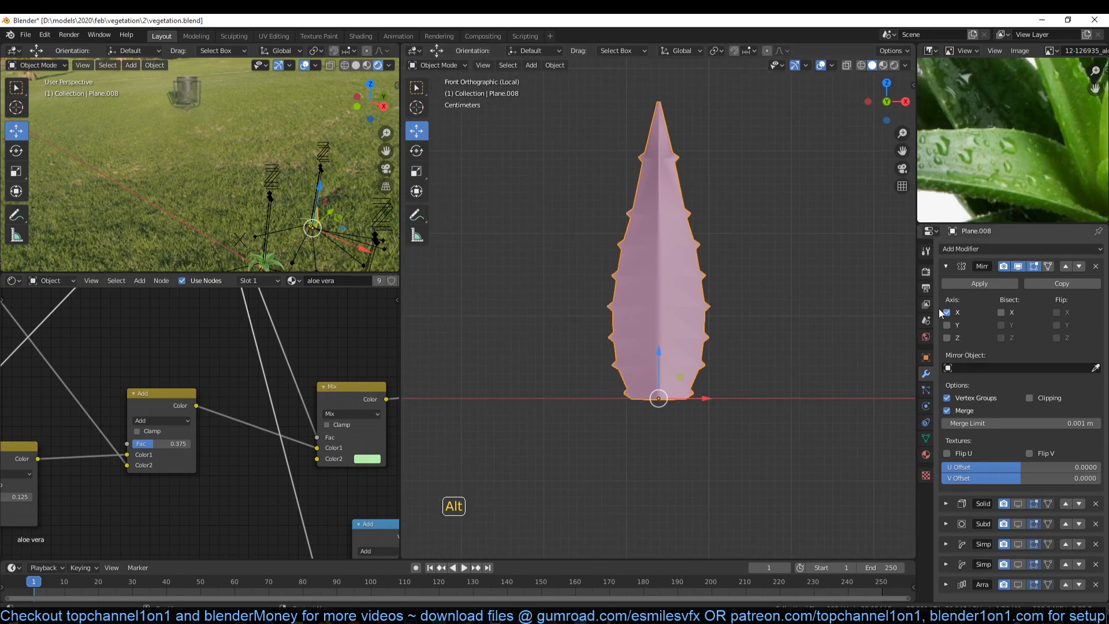
{"action": "left_click", "coordinate": [945, 268]}
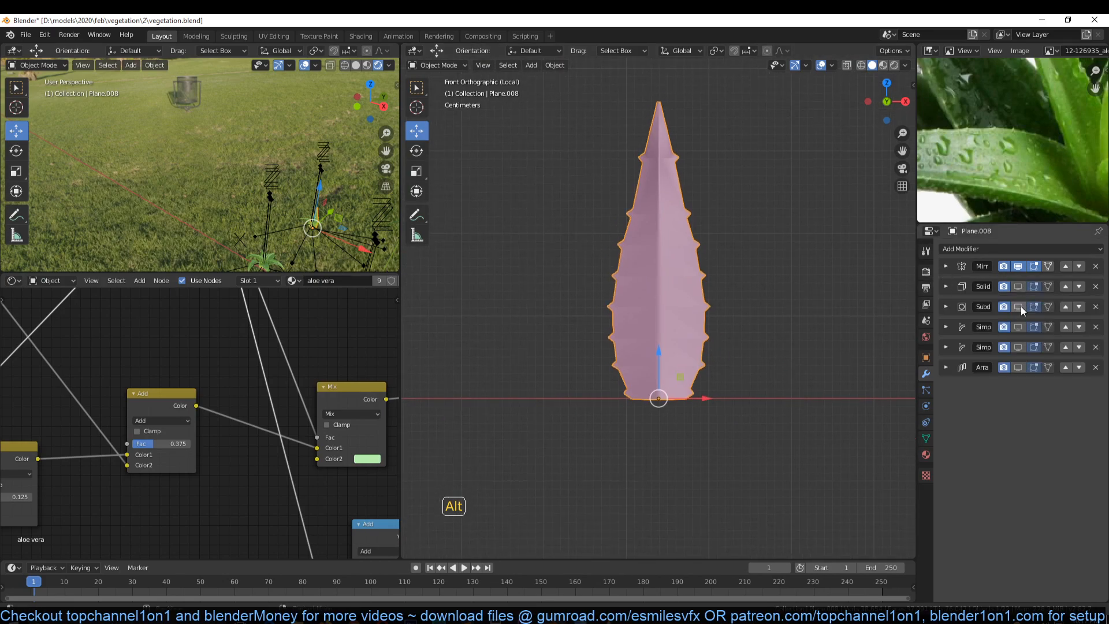
{"action": "left_click", "coordinate": [1018, 307]}
{"action": "key", "text": "Tab"}
{"action": "scroll", "coordinate": [751, 301], "scroll_direction": "up", "scroll_amount": 5}
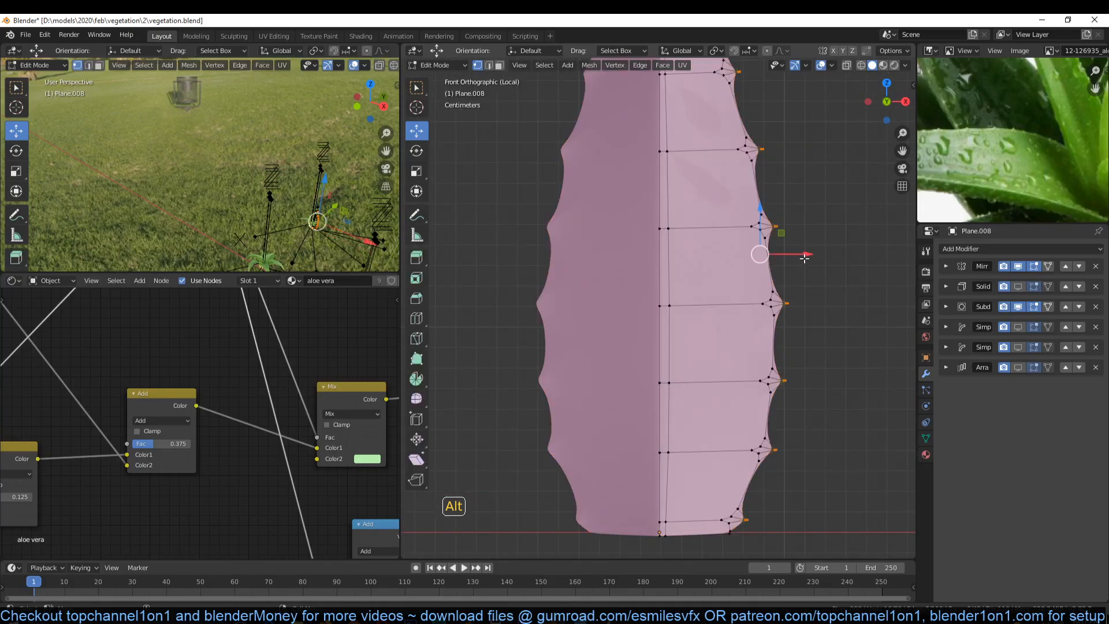
{"action": "key", "text": "Tab"}
{"action": "scroll", "coordinate": [803, 306], "scroll_direction": "down", "scroll_amount": 2}
{"action": "middle_click_drag", "start_coordinate": [795, 342], "coordinate": [676, 373]}
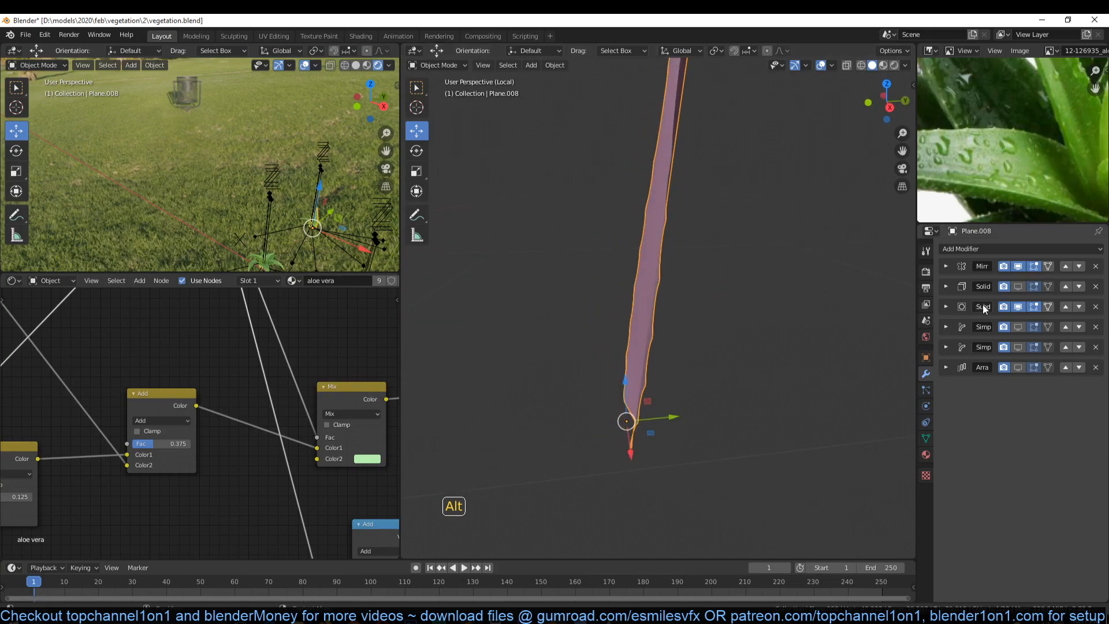
Enable the Solidify, both Simple Deform and the Array modifiers in the viewport for the spiky leaf
{"action": "left_click", "coordinate": [1018, 287]}
{"action": "middle_click_drag", "start_coordinate": [713, 281], "coordinate": [837, 301]}
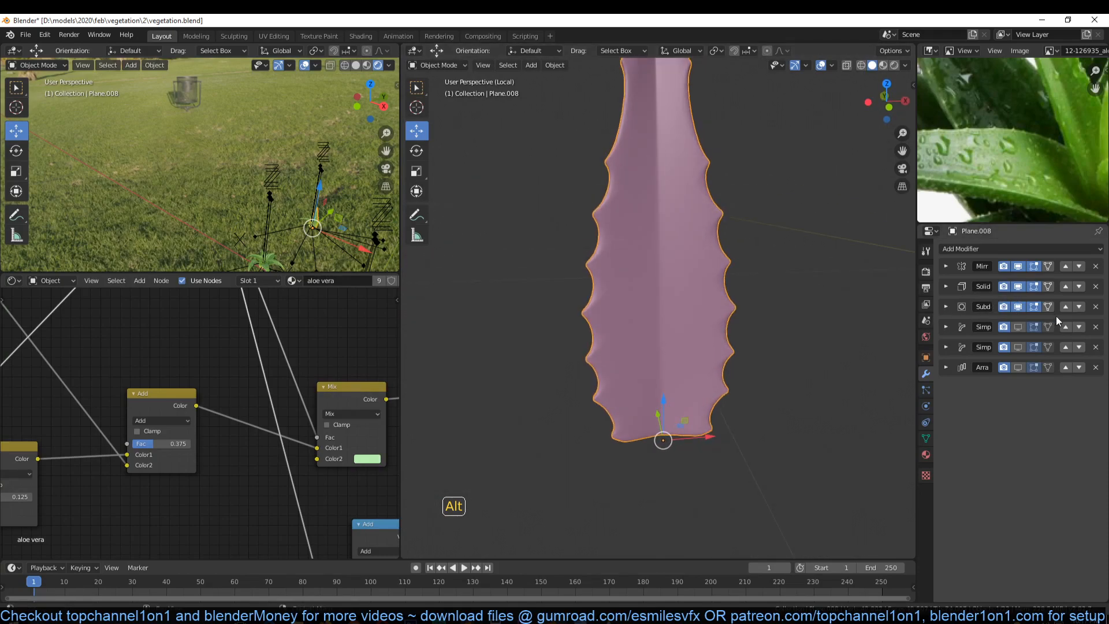
{"action": "left_click", "coordinate": [1019, 327]}
{"action": "left_click", "coordinate": [1019, 347]}
{"action": "middle_click_drag", "start_coordinate": [866, 344], "coordinate": [574, 321]}
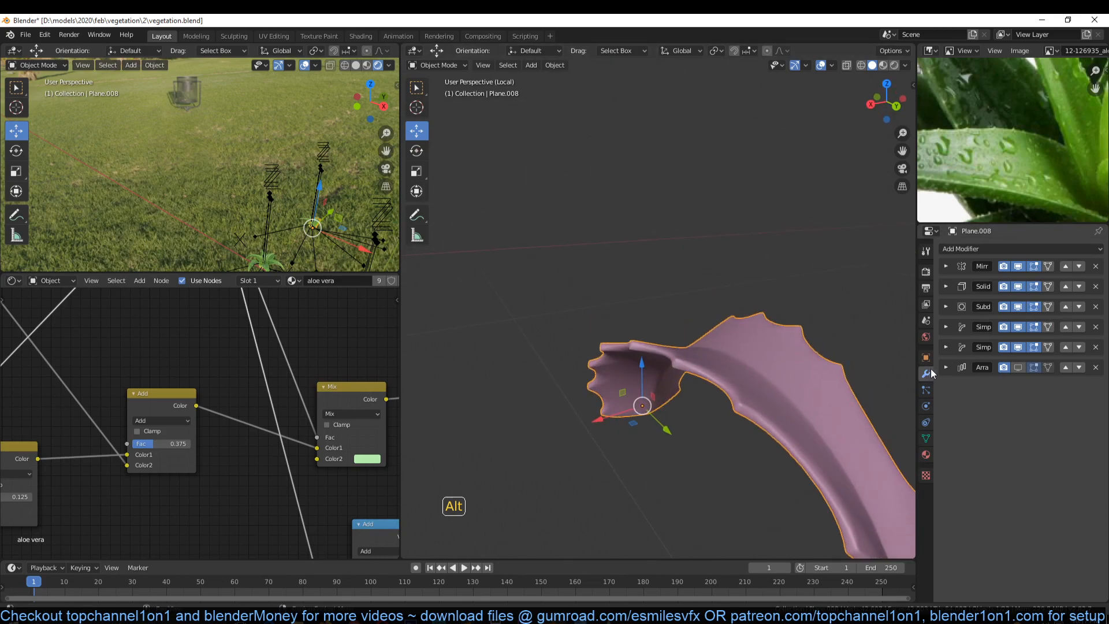
{"action": "left_click", "coordinate": [1019, 367]}
{"action": "middle_click_drag", "start_coordinate": [644, 334], "coordinate": [737, 390]}
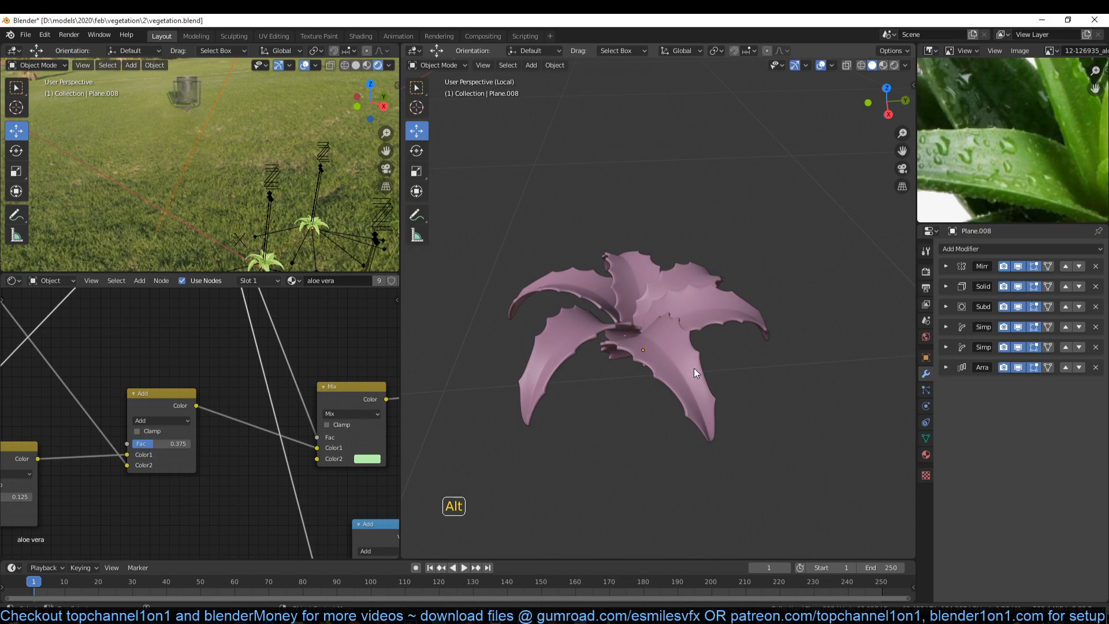
Leave local view to show the spiky leaf ring together with the plant's other leaves
{"action": "key", "text": "KP_Divide"}
{"action": "scroll", "coordinate": [695, 383], "scroll_direction": "down", "scroll_amount": 3}
{"action": "middle_click_drag", "start_coordinate": [694, 383], "coordinate": [632, 381]}
{"action": "scroll", "coordinate": [632, 380], "scroll_direction": "up", "scroll_amount": 3}
{"action": "left_click_drag", "start_coordinate": [632, 380], "coordinate": [660, 381], "text": "alt"}
Try to link the upper leaf rings to the spiky leaf's object data
{"action": "left_click", "coordinate": [660, 381]}
{"action": "left_click", "coordinate": [782, 403]}
{"action": "left_click_drag", "start_coordinate": [782, 403], "coordinate": [747, 386], "text": "alt"}
{"action": "left_click", "coordinate": [747, 386]}
{"action": "left_click", "coordinate": [673, 381]}
{"action": "left_click", "coordinate": [725, 376]}
{"action": "left_click", "coordinate": [788, 404]}
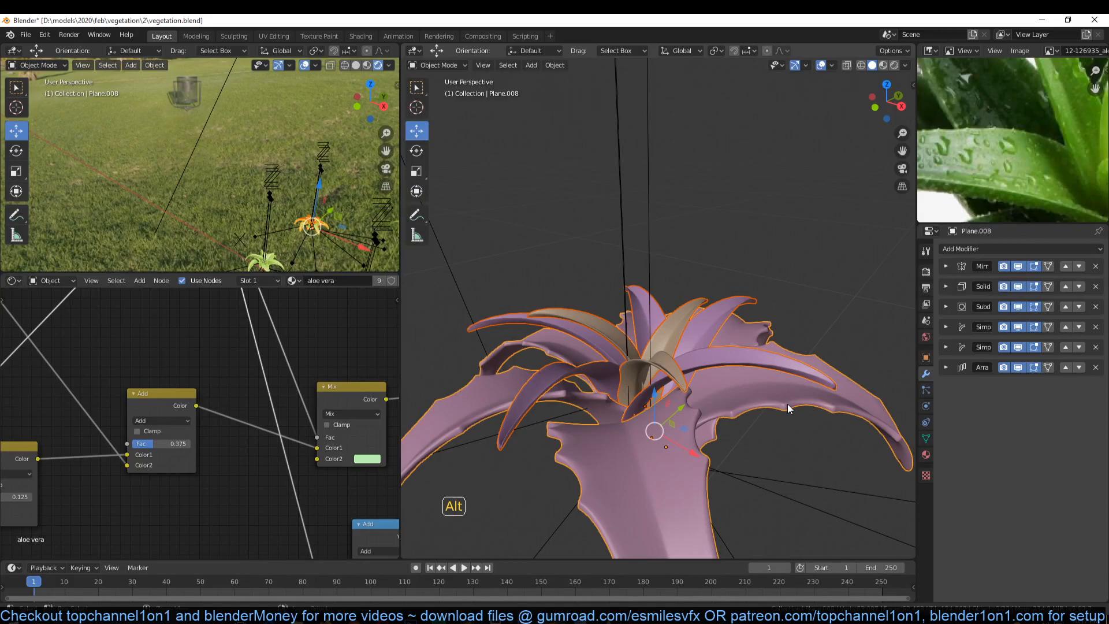
{"action": "key", "text": "ctrl+l"}
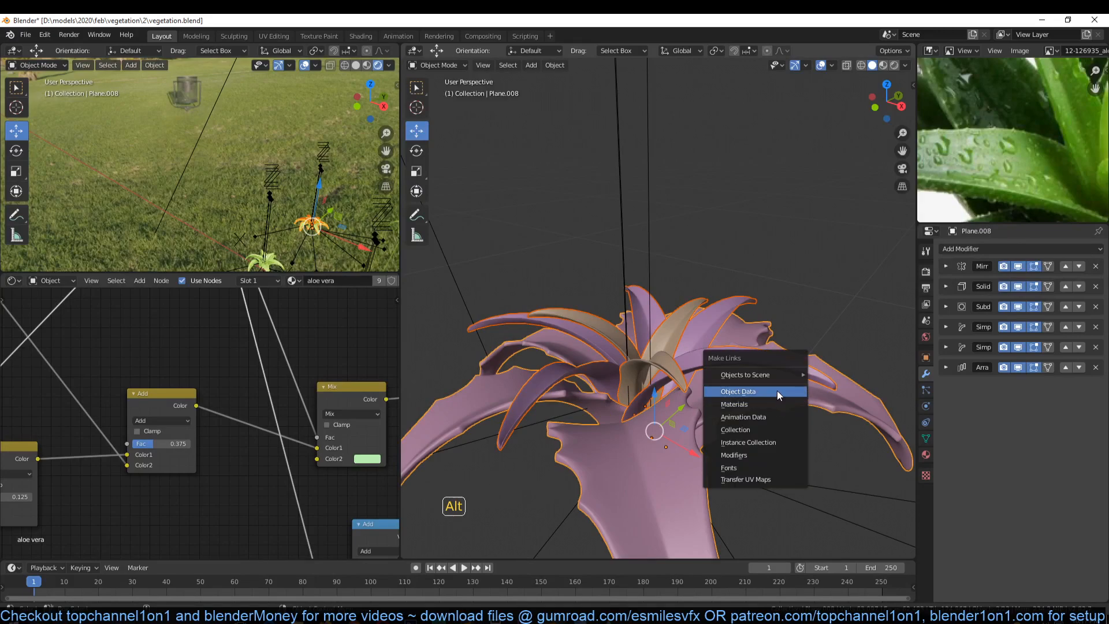
{"action": "left_click", "coordinate": [778, 391]}
{"action": "left_click_drag", "start_coordinate": [708, 348], "coordinate": [799, 353], "text": "alt"}
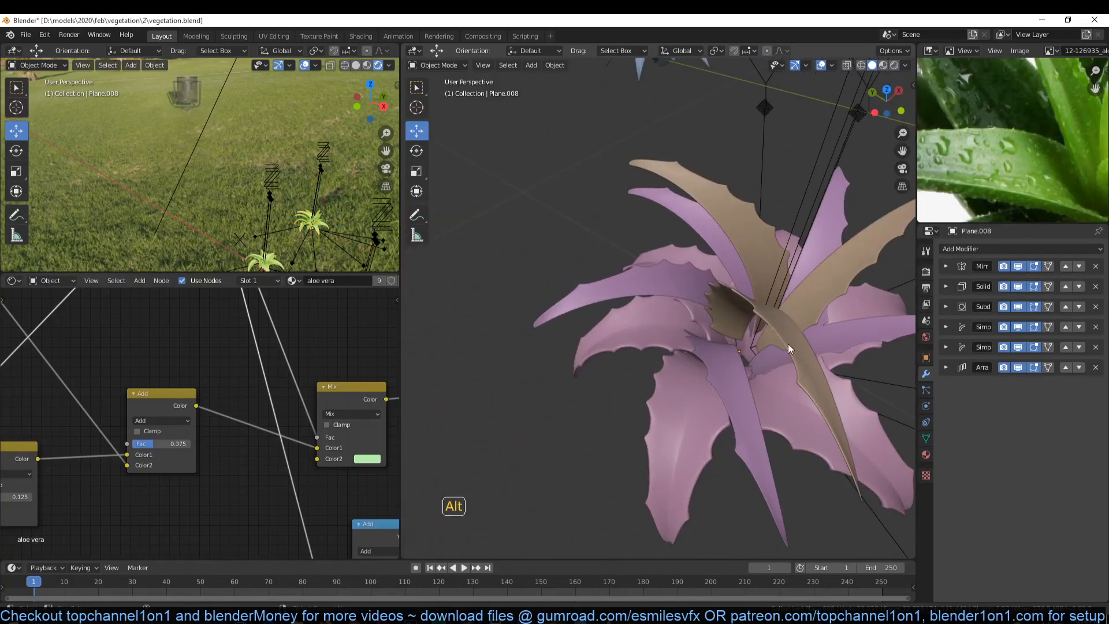
Apply the Mirror modifier on the lower spiky leaf ring
{"action": "left_click", "coordinate": [816, 404]}
{"action": "left_click_drag", "start_coordinate": [838, 347], "coordinate": [856, 418], "text": "alt"}
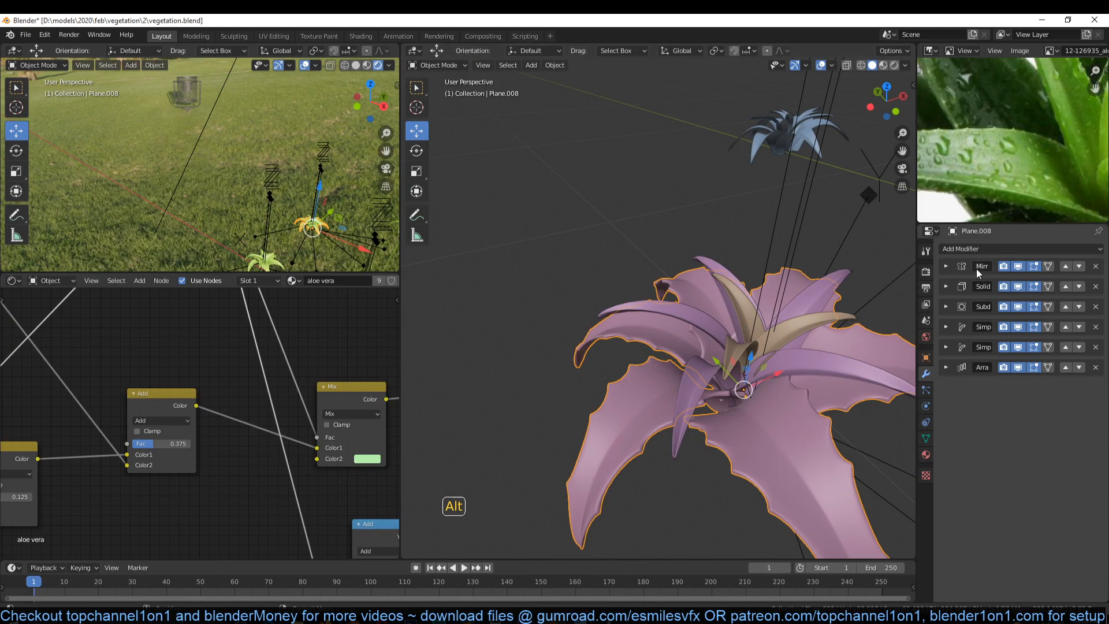
{"action": "left_click", "coordinate": [946, 266]}
{"action": "left_click", "coordinate": [977, 283]}
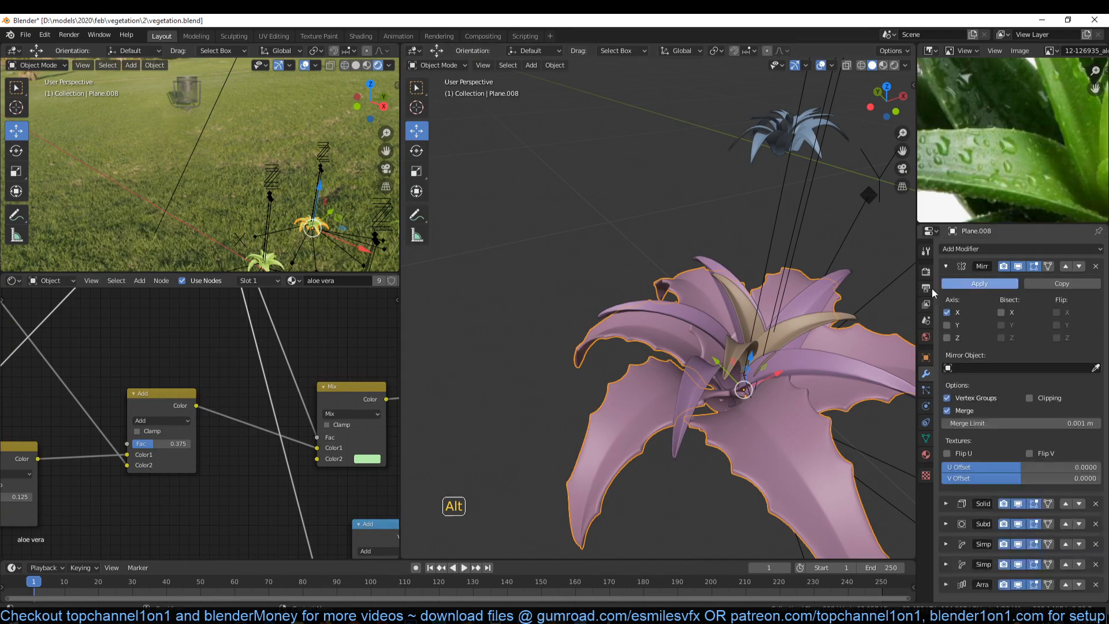
Select the upper leaf rings with the lower spiky ring active and link their object data to it
{"action": "left_click", "coordinate": [815, 328]}
{"action": "left_click", "coordinate": [810, 301], "text": "shift"}
{"action": "left_click", "coordinate": [836, 393], "text": "shift"}
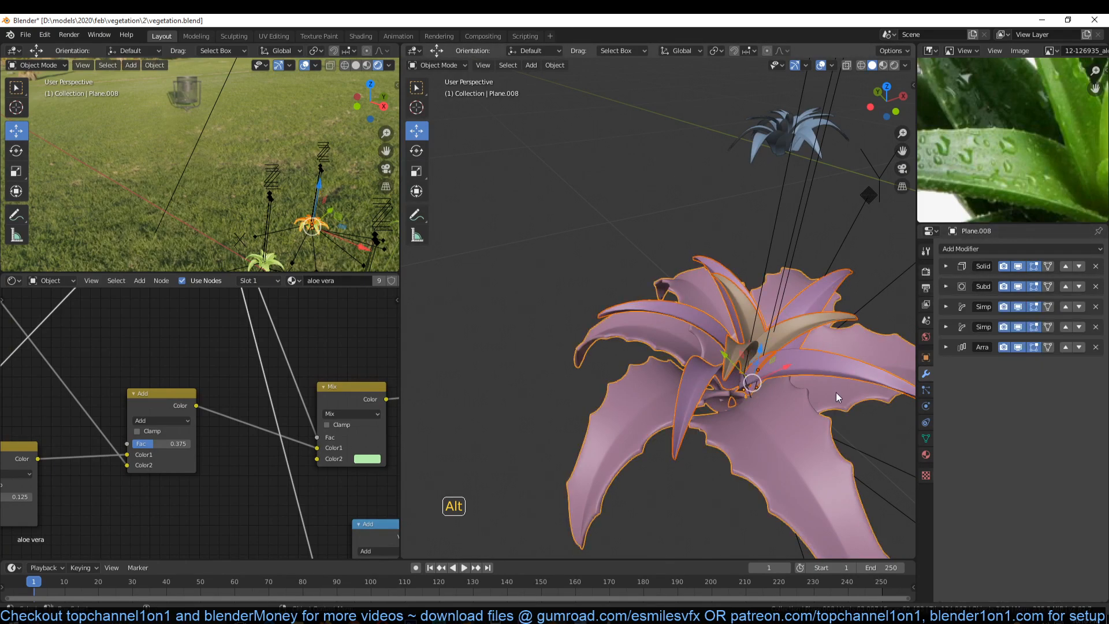
{"action": "key", "text": "ctrl+l"}
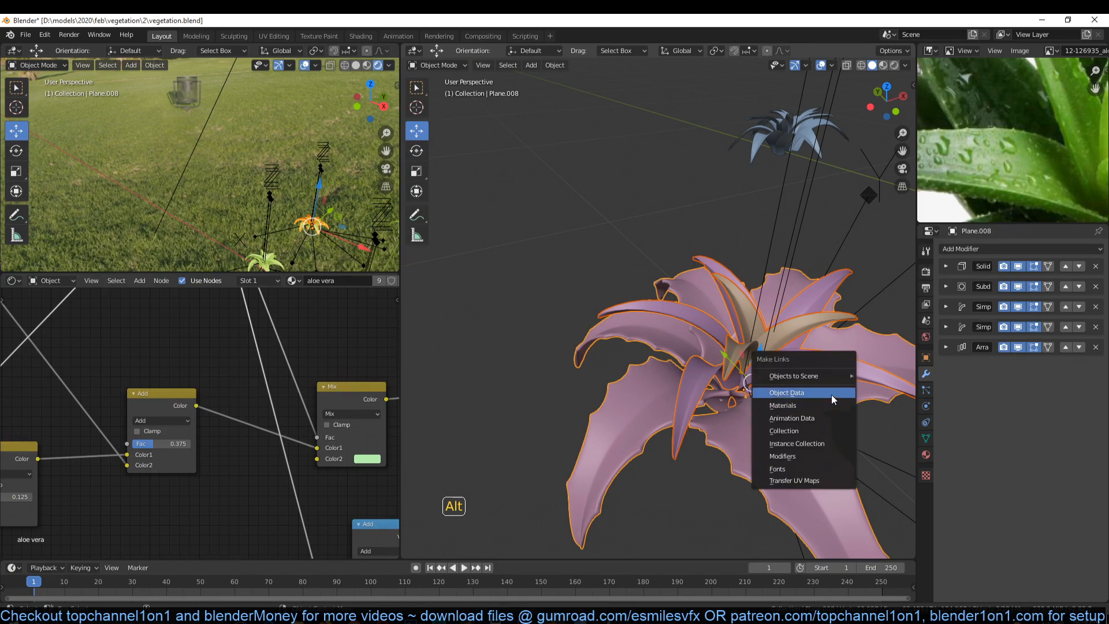
{"action": "left_click", "coordinate": [831, 394]}
{"action": "middle_click_drag", "start_coordinate": [831, 394], "coordinate": [812, 325]}
{"action": "scroll", "coordinate": [812, 329], "scroll_direction": "up", "scroll_amount": 4}
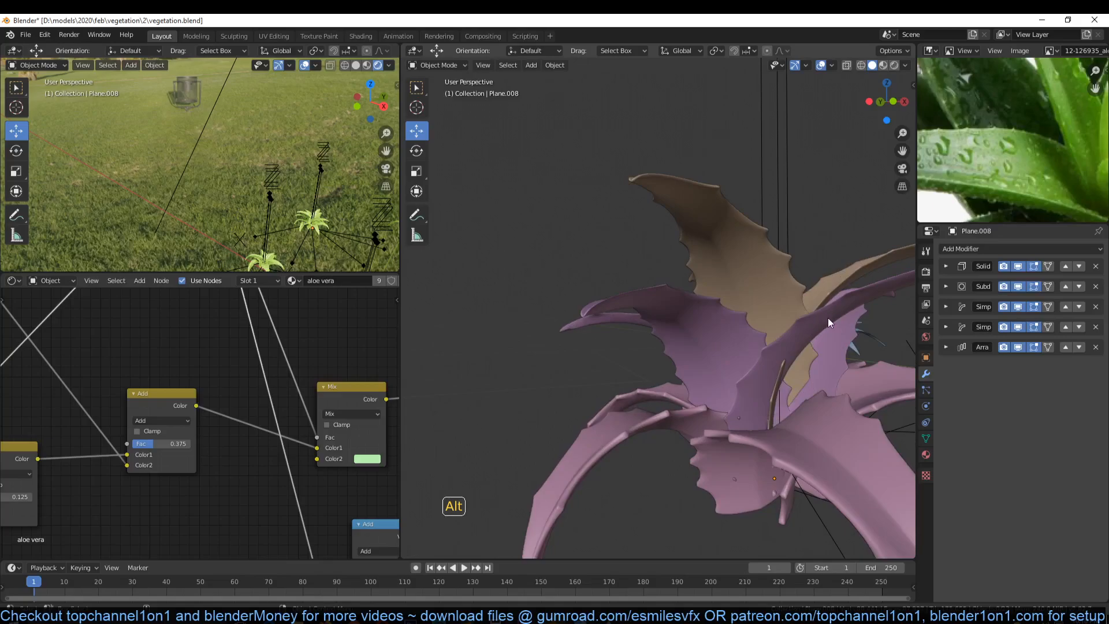
Show the spiky plant in Material Preview shading, look it over from several angles, and save the file
{"action": "left_click", "coordinate": [827, 317]}
{"action": "scroll", "coordinate": [823, 323], "scroll_direction": "down", "scroll_amount": 5}
{"action": "key", "text": "KP_7"}
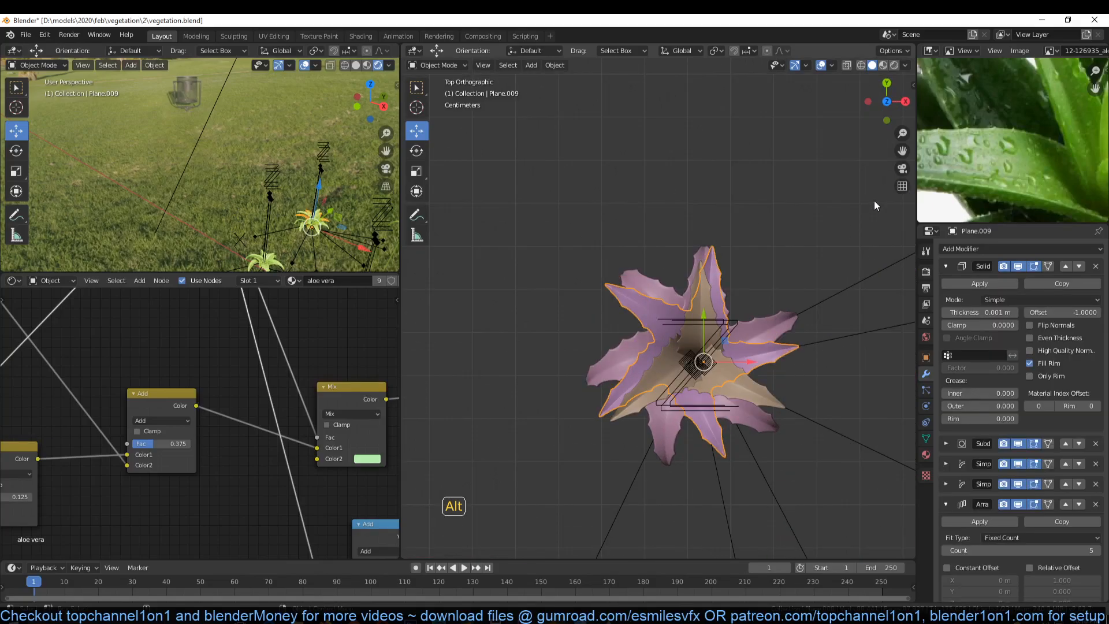
{"action": "left_click", "coordinate": [883, 64]}
{"action": "mouse_move", "coordinate": [779, 338]}
{"action": "middle_mouse_down"}
{"action": "mouse_move", "coordinate": [735, 242]}
{"action": "mouse_move", "coordinate": [682, 224]}
{"action": "mouse_move", "coordinate": [570, 263]}
{"action": "mouse_move", "coordinate": [606, 339]}
{"action": "mouse_move", "coordinate": [748, 283]}
{"action": "mouse_move", "coordinate": [780, 220]}
{"action": "mouse_move", "coordinate": [753, 266]}
{"action": "middle_mouse_up"}
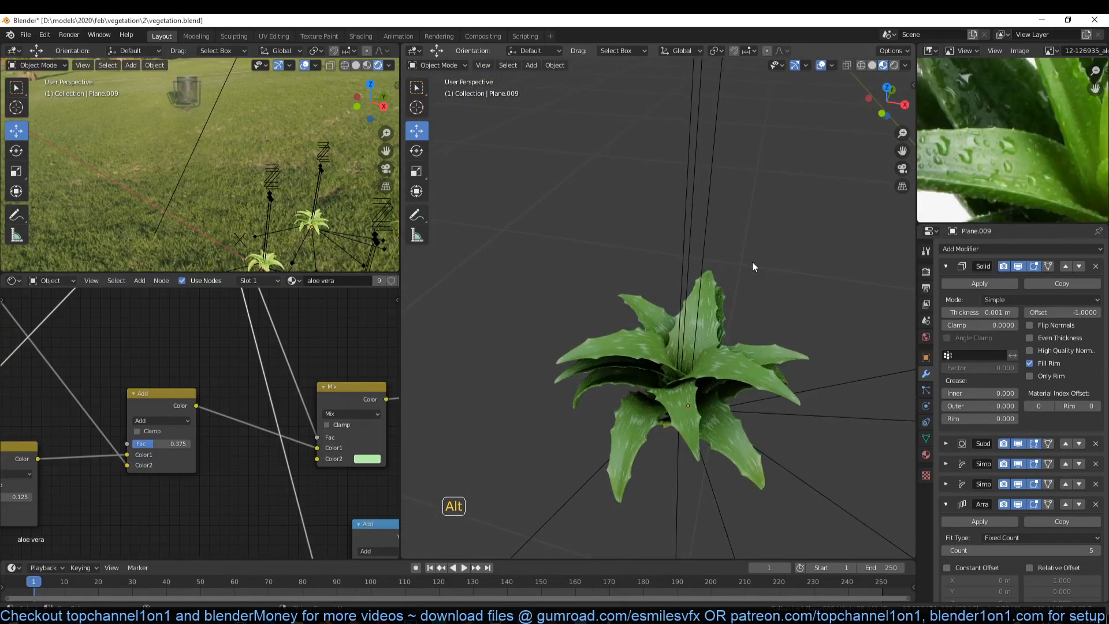
{"action": "key", "text": "ctrl+s"}
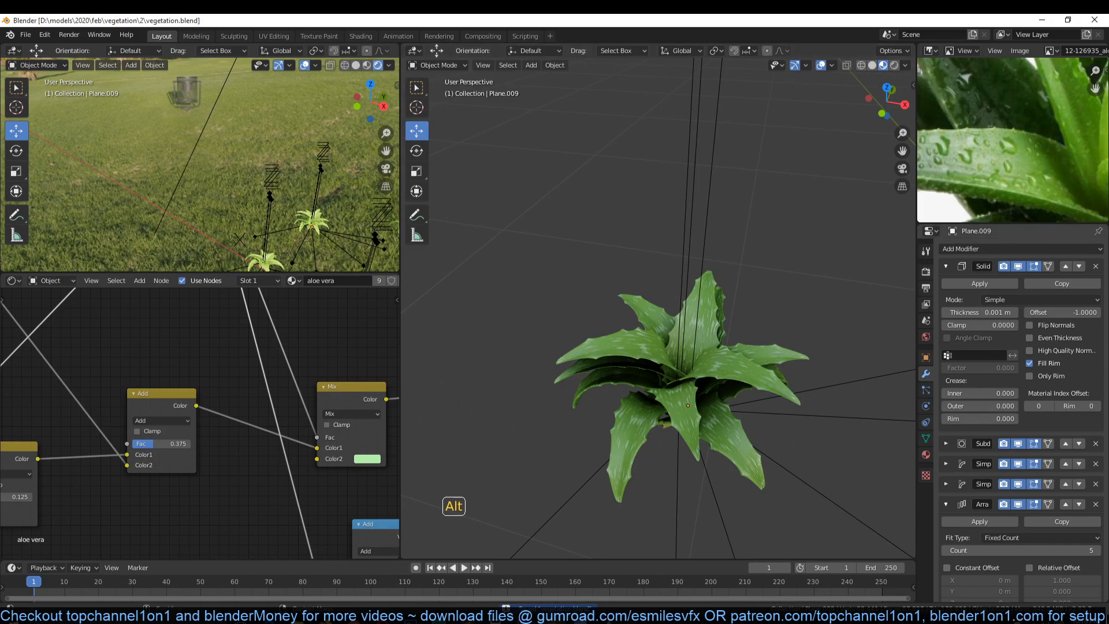